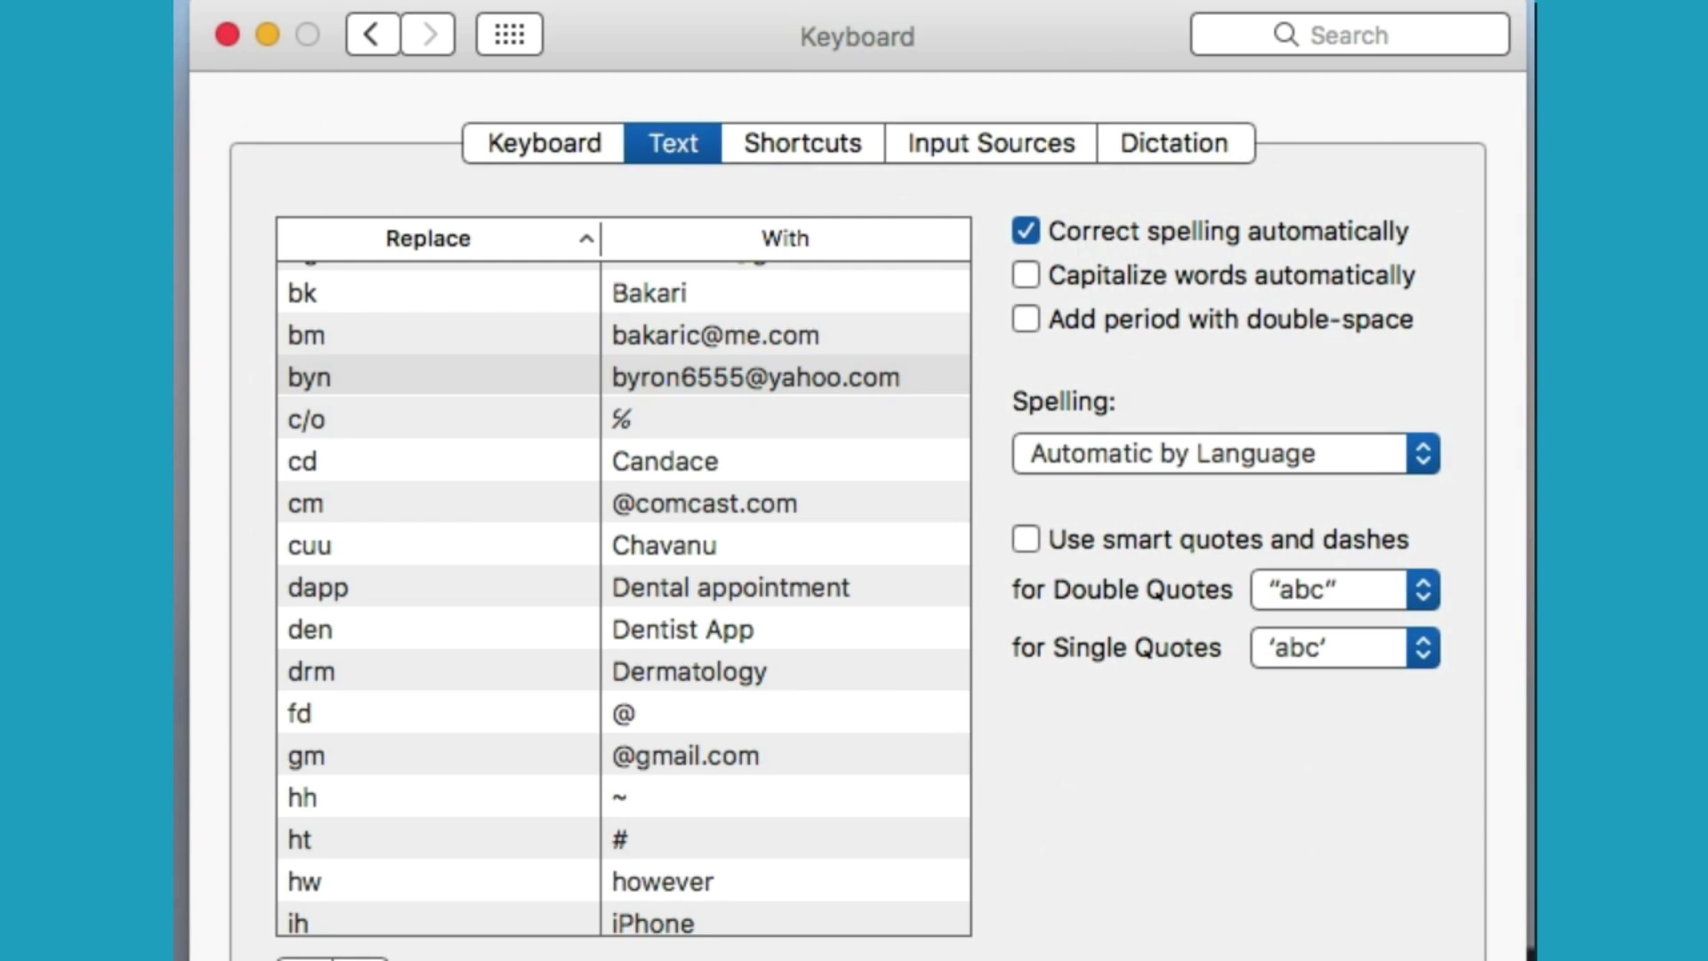
Expand the abbreviations "bc" and "bm" in a blank SOHO Notes QuickNote to insert the full name and e-mail address
{"action": "scroll", "coordinate": [624, 598], "scroll_direction": "down", "scroll_amount": 4}
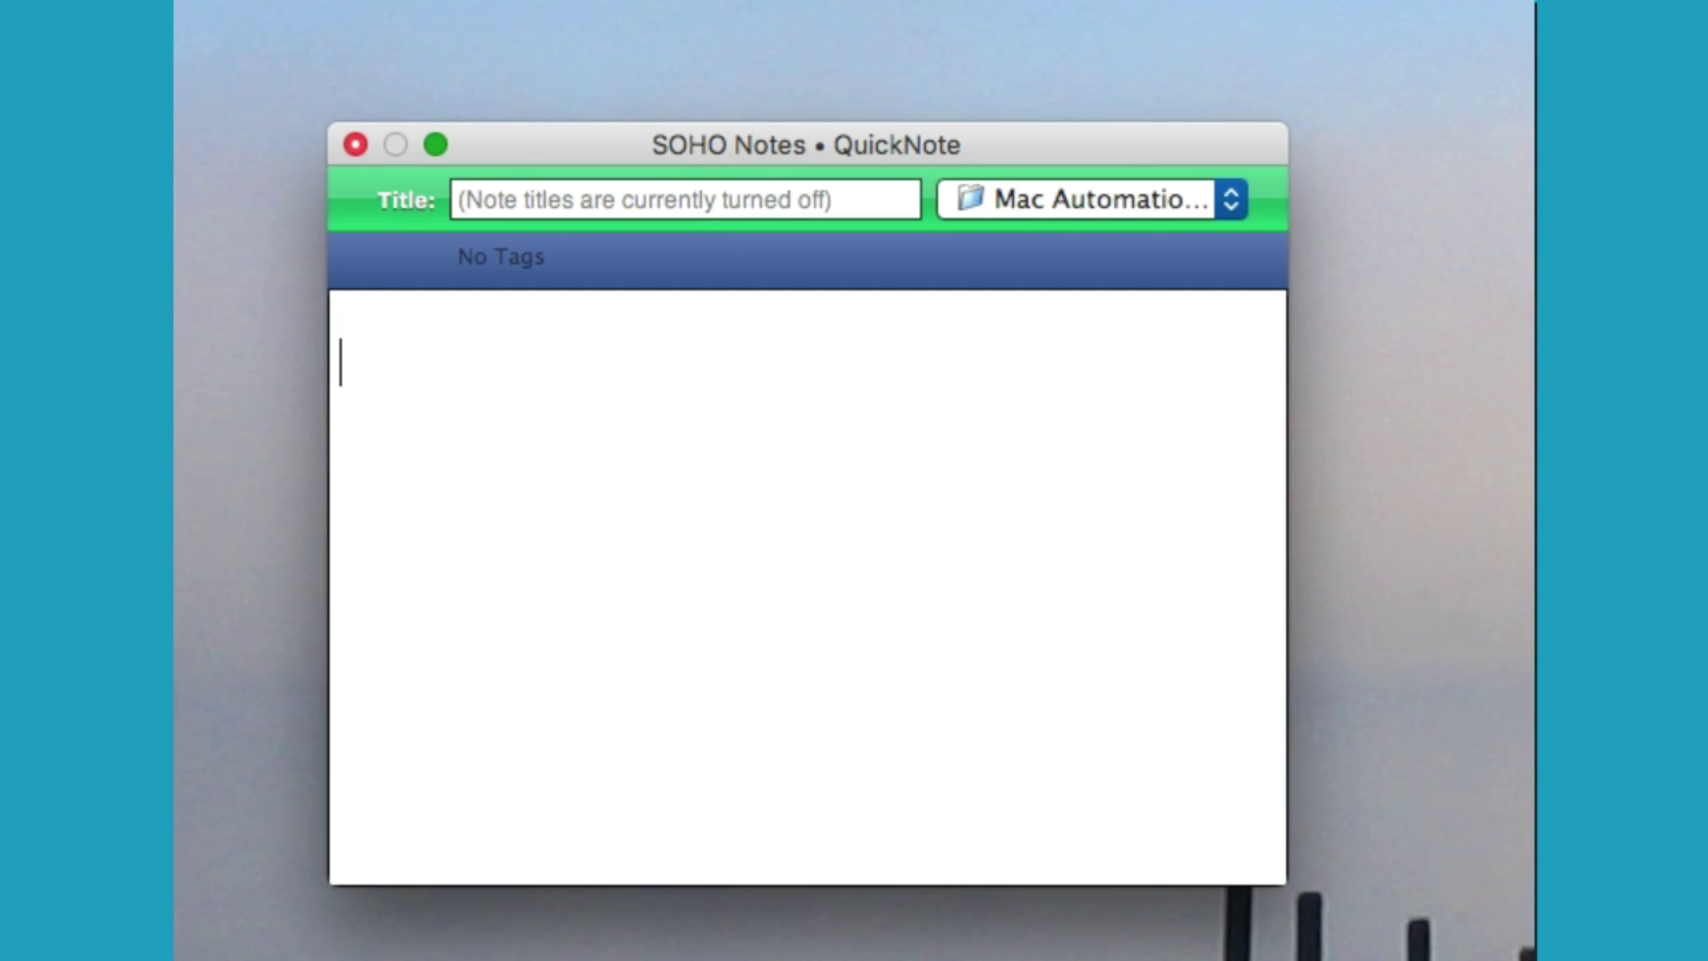
{"action": "type", "text": "bc"}
{"action": "key", "text": "BackSpace"}
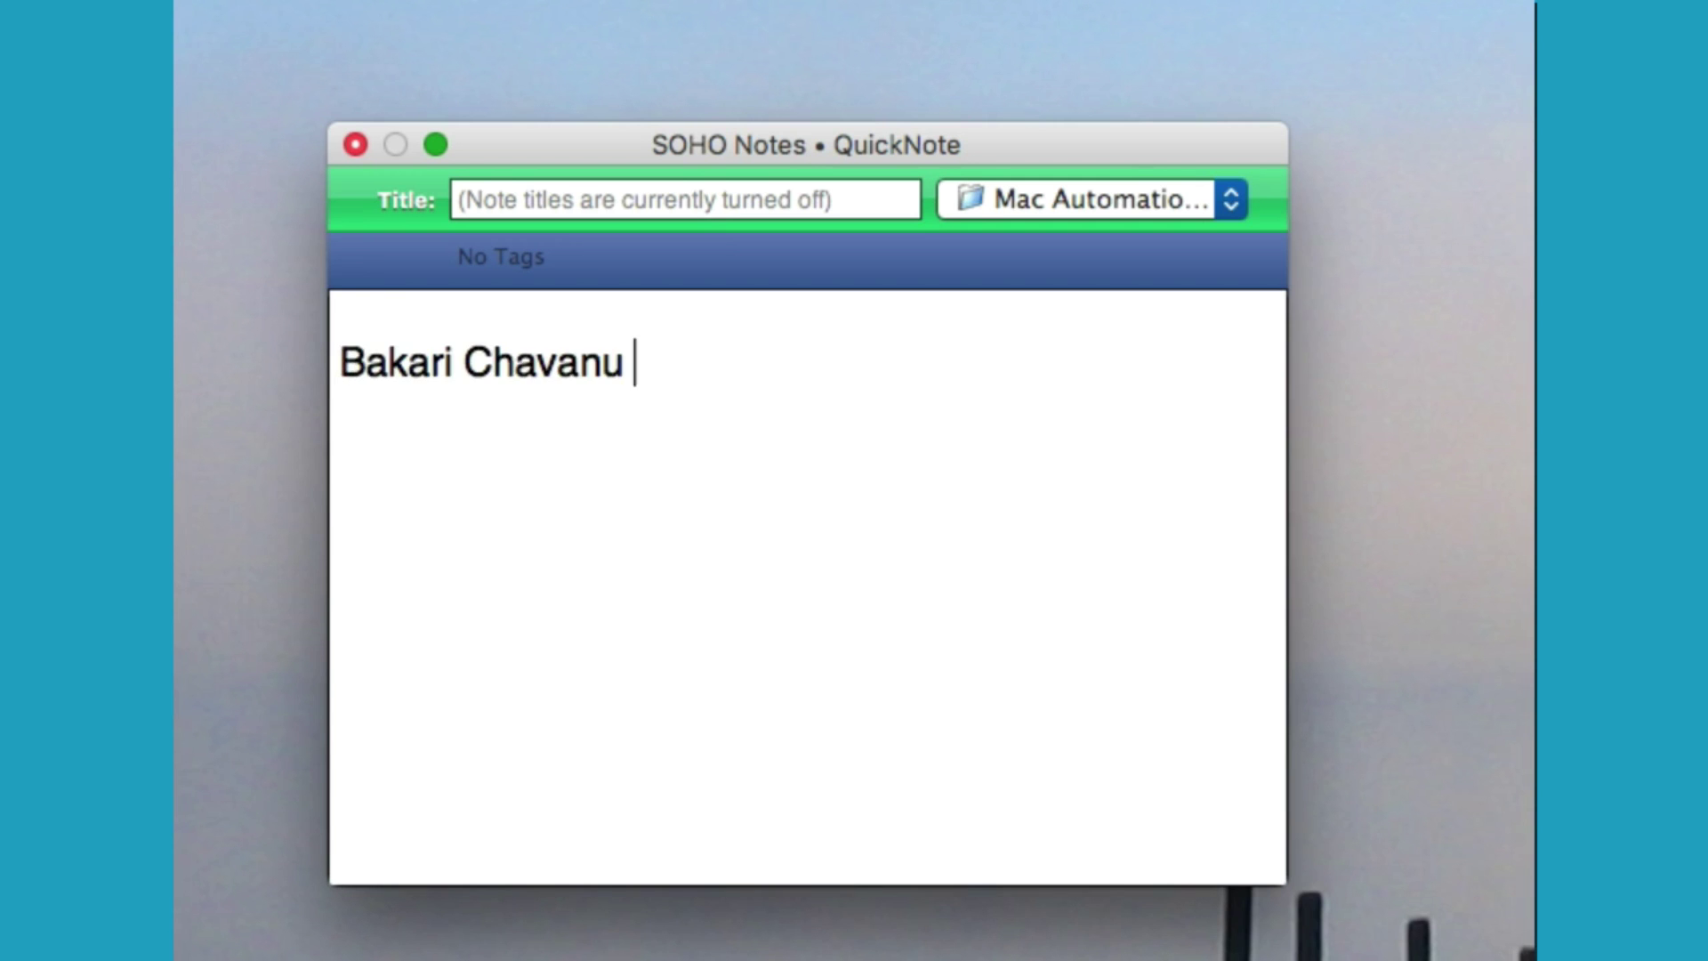
{"action": "type", "text": "bm"}
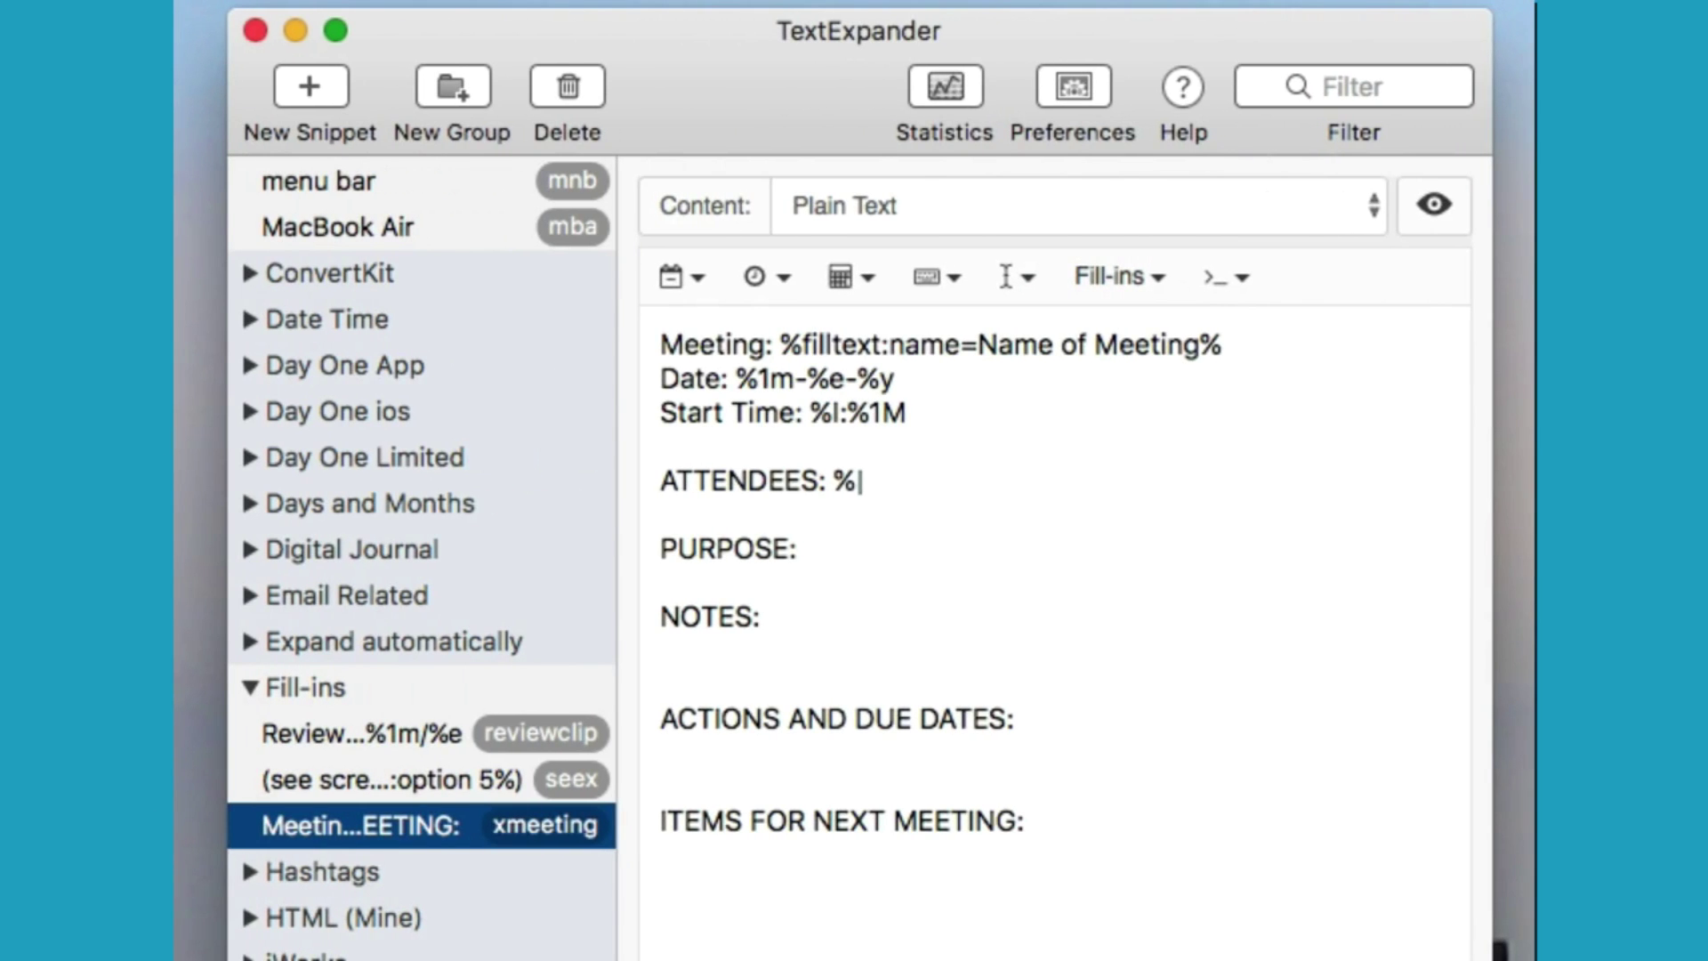
Look through the snippet groups in TextExpander and close its snippet list
{"action": "scroll", "coordinate": [421, 552], "scroll_direction": "down", "scroll_amount": 10}
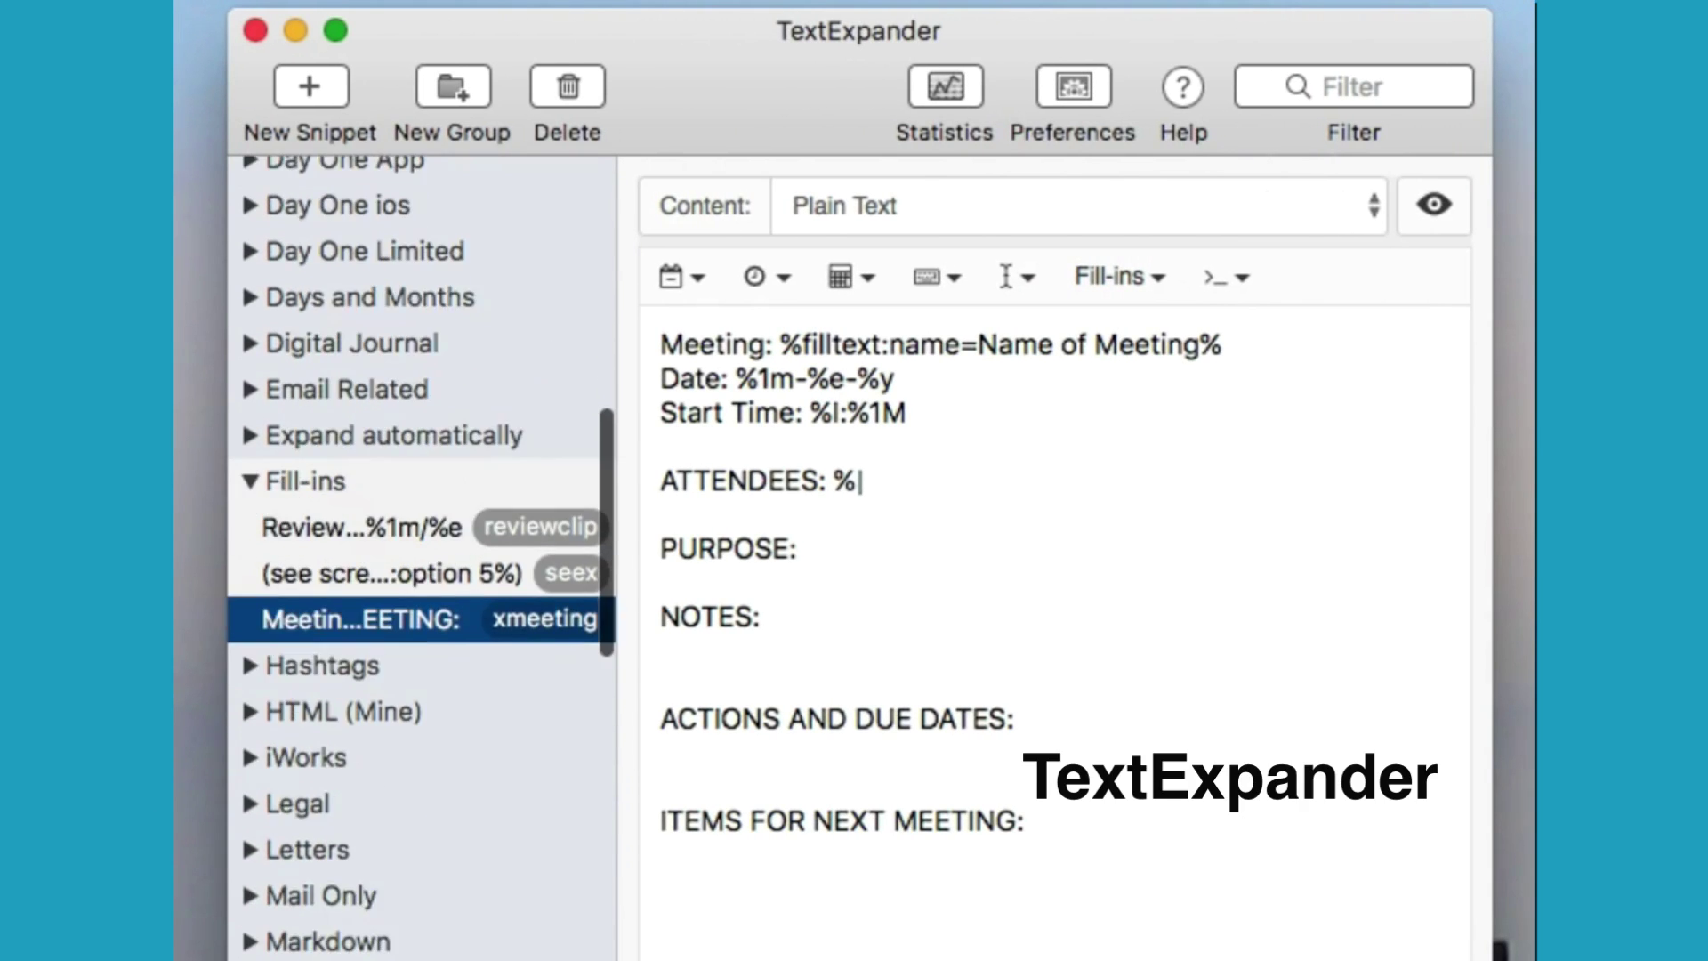
{"action": "scroll", "coordinate": [422, 552], "scroll_direction": "up", "scroll_amount": 8}
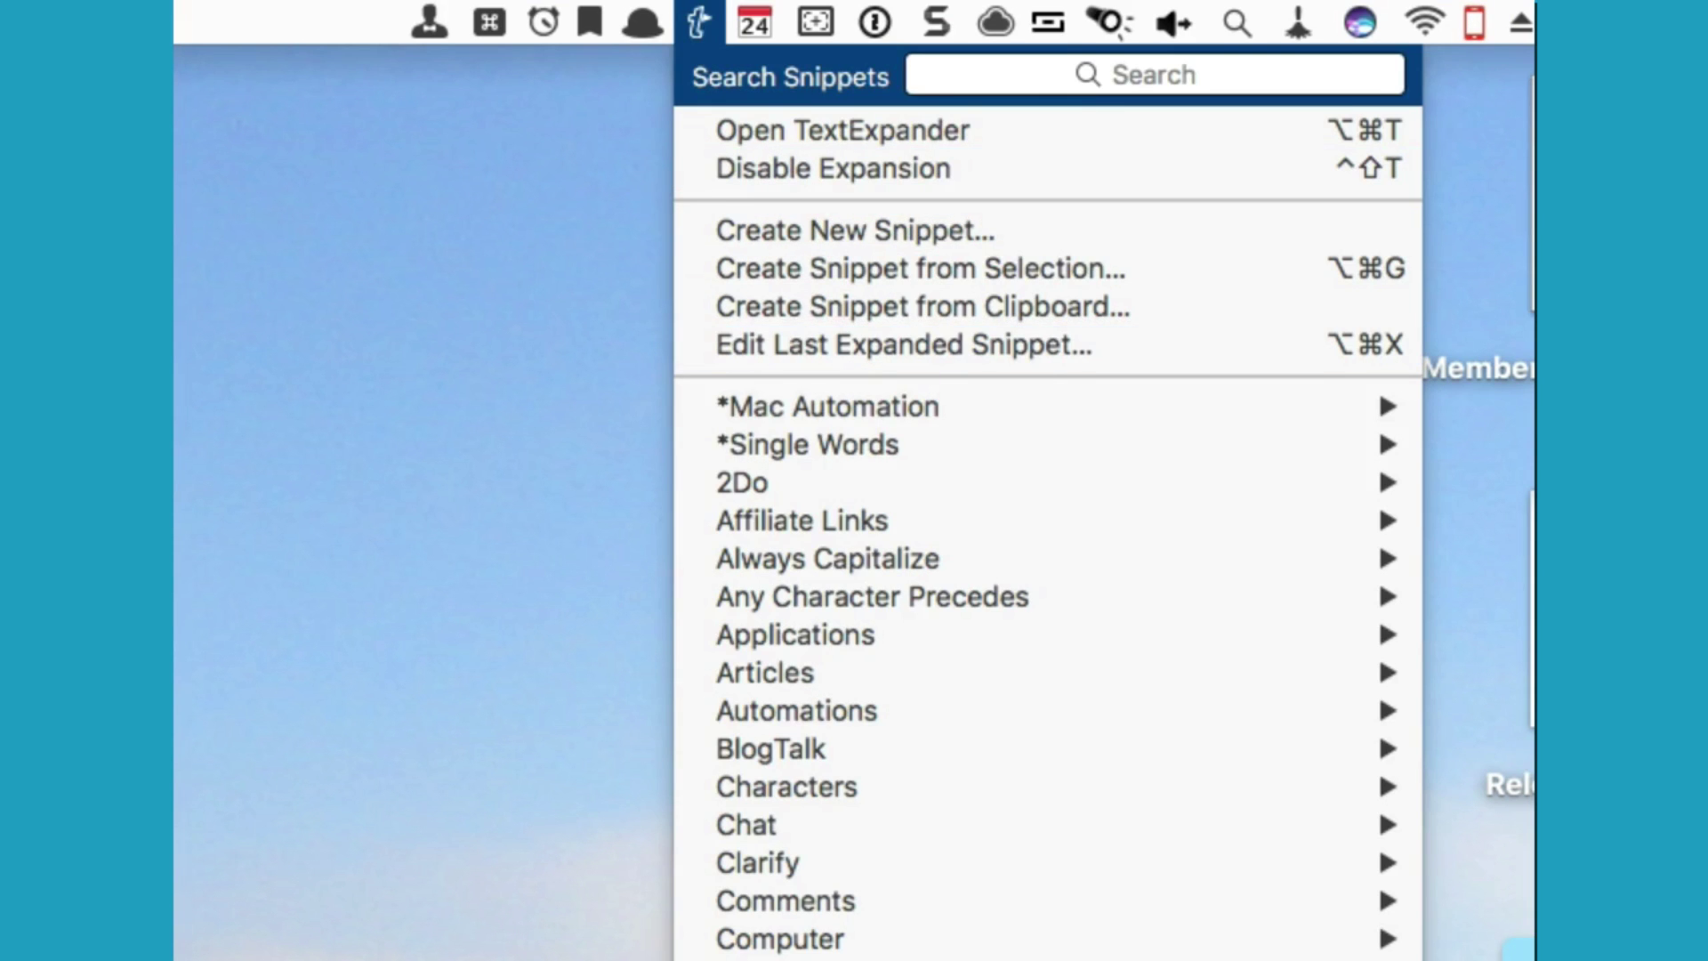
{"action": "key", "text": "Escape"}
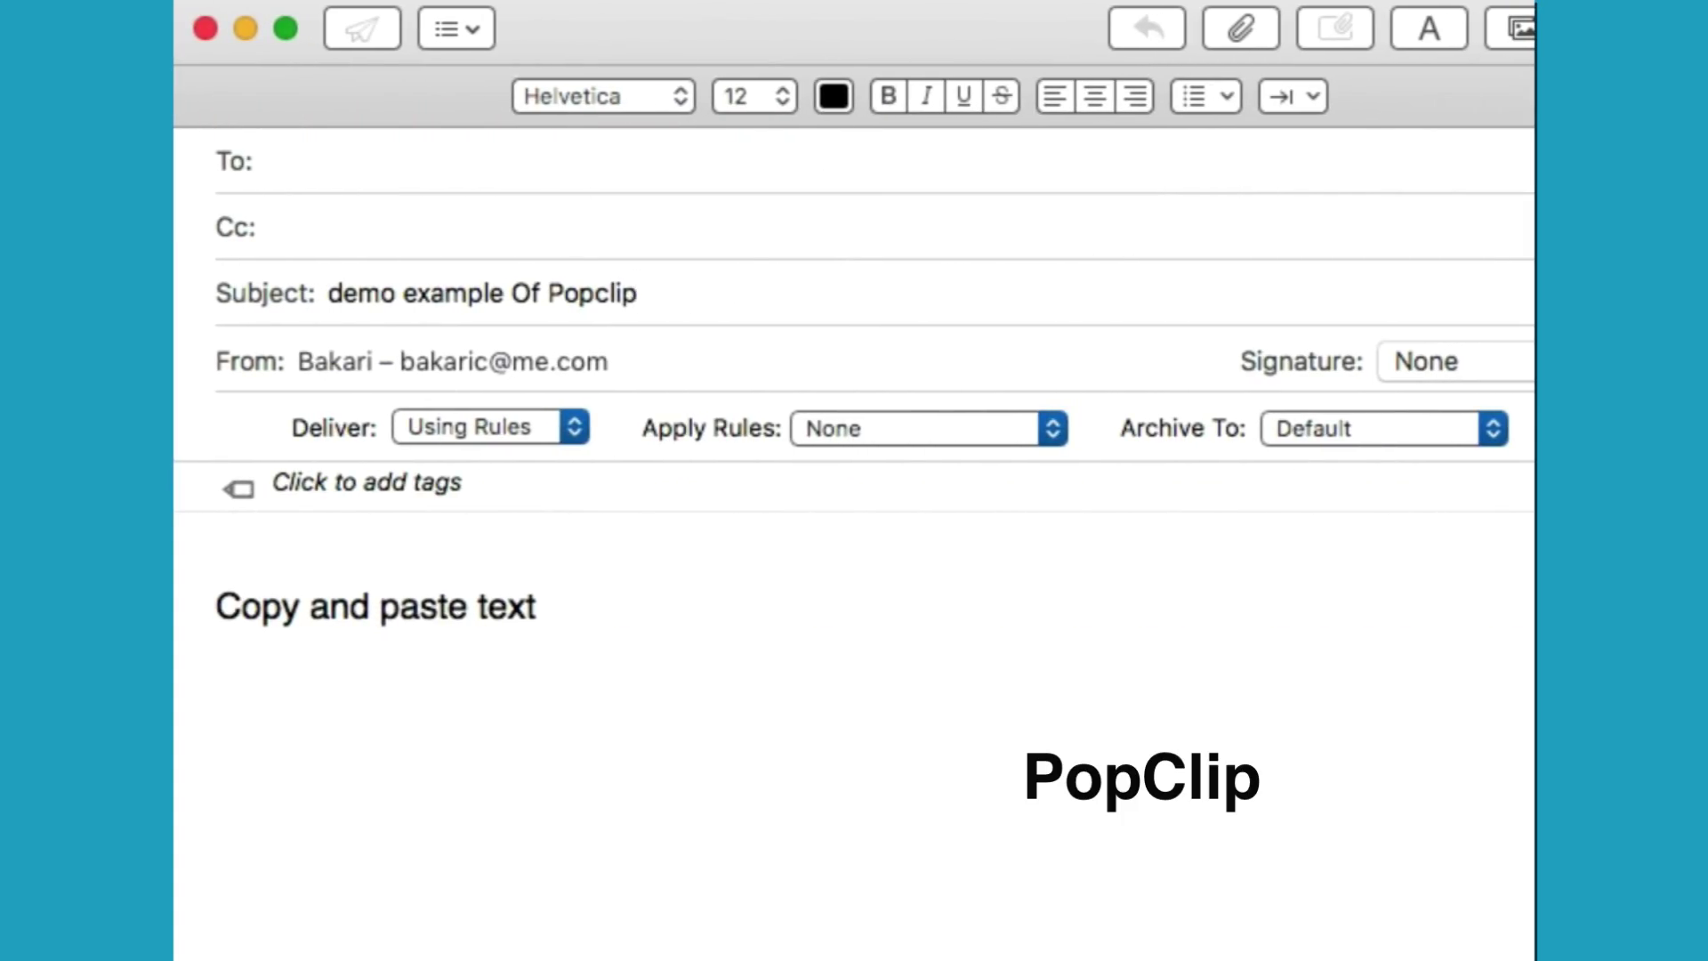
Capitalize each word of the Mail draft's subject "demo example Of Popclip" with PopClip
{"action": "left_click_drag", "start_coordinate": [639, 293], "coordinate": [327, 293]}
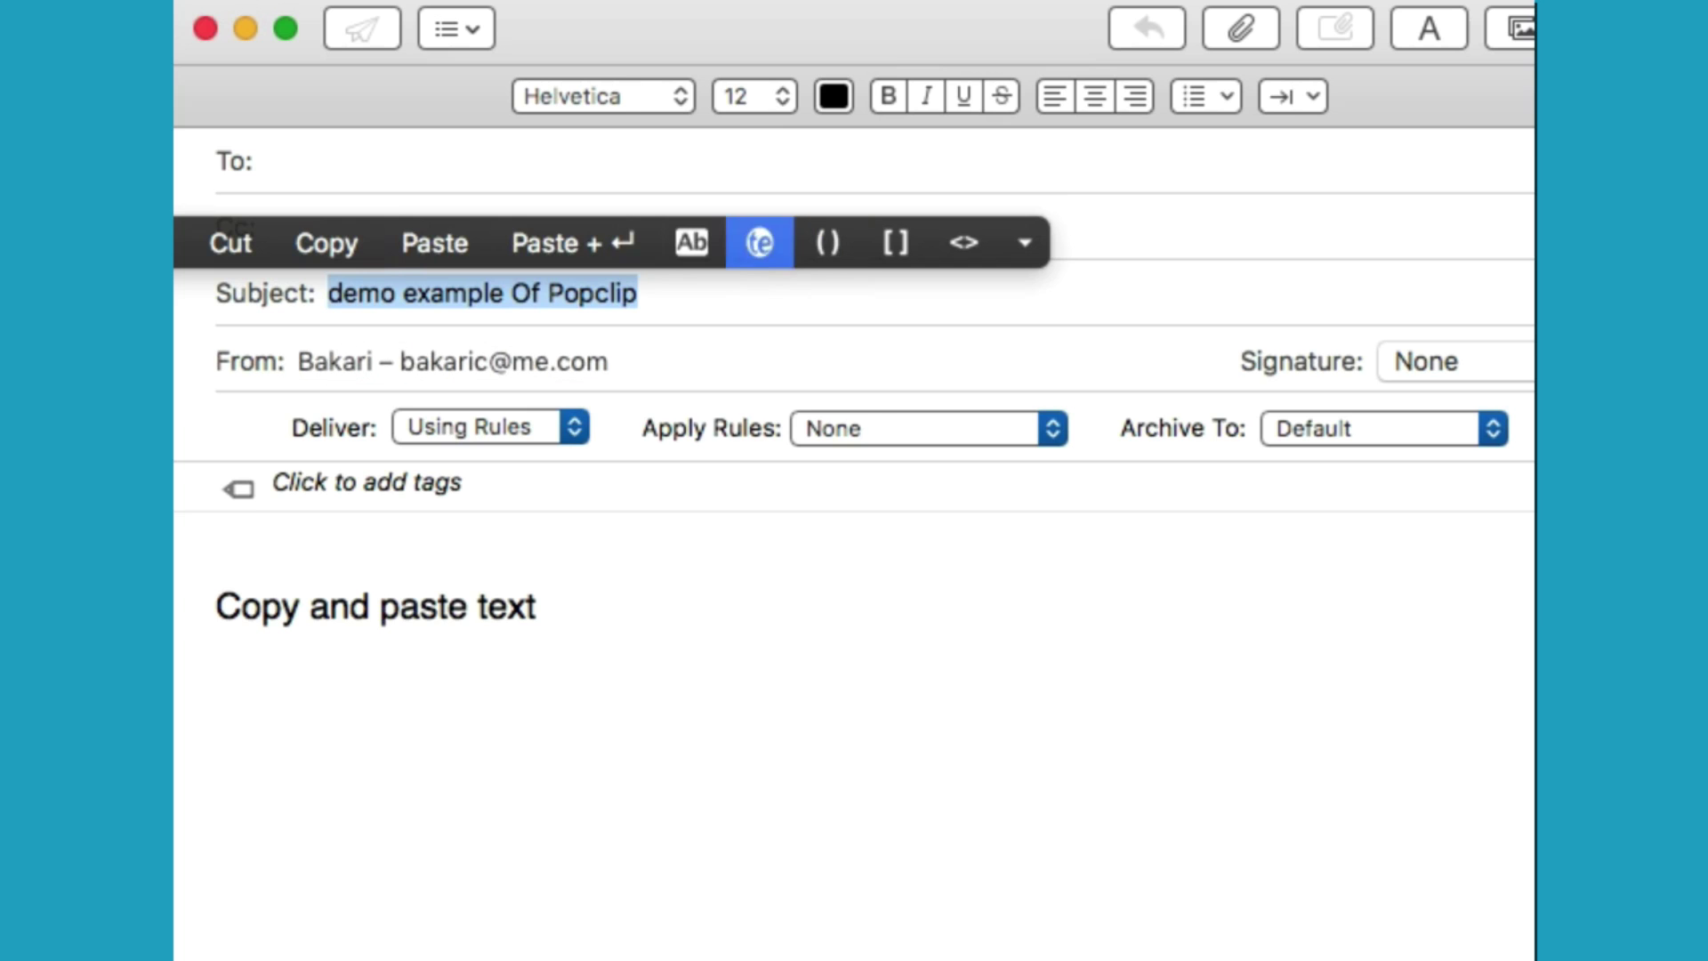
{"action": "left_click", "coordinate": [691, 242]}
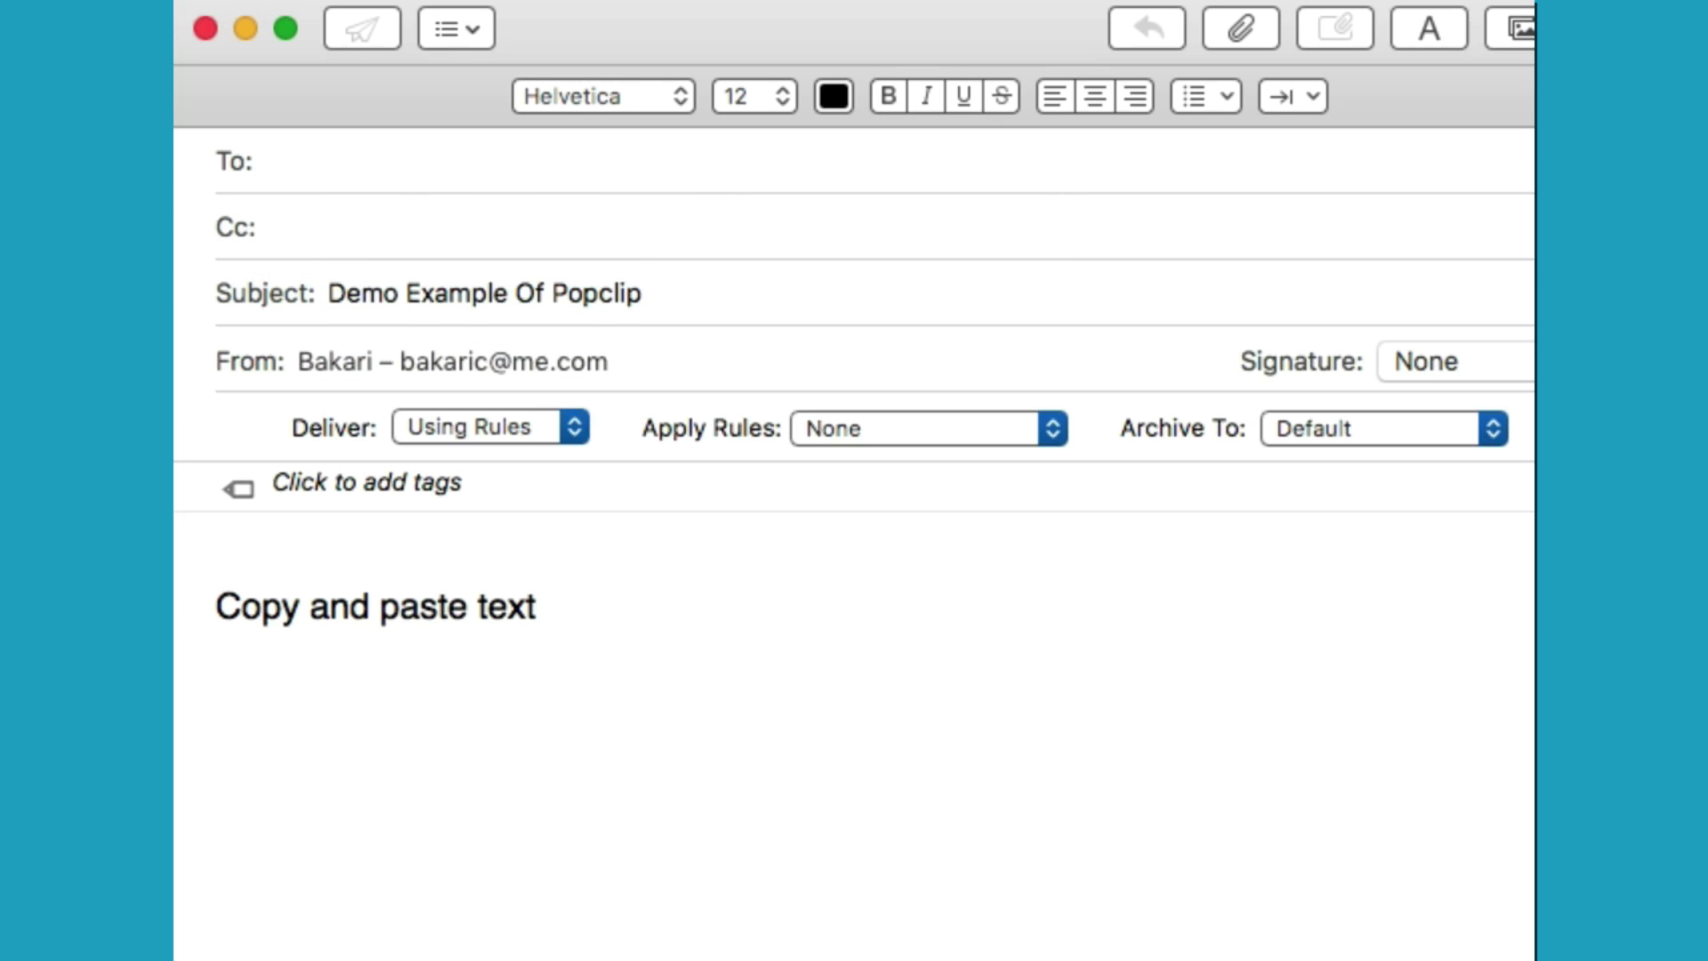
Copy the body line "Copy and paste text" with PopClip and paste it on a new line below
{"action": "left_click_drag", "start_coordinate": [536, 606], "coordinate": [215, 606]}
{"action": "key", "text": "super+c"}
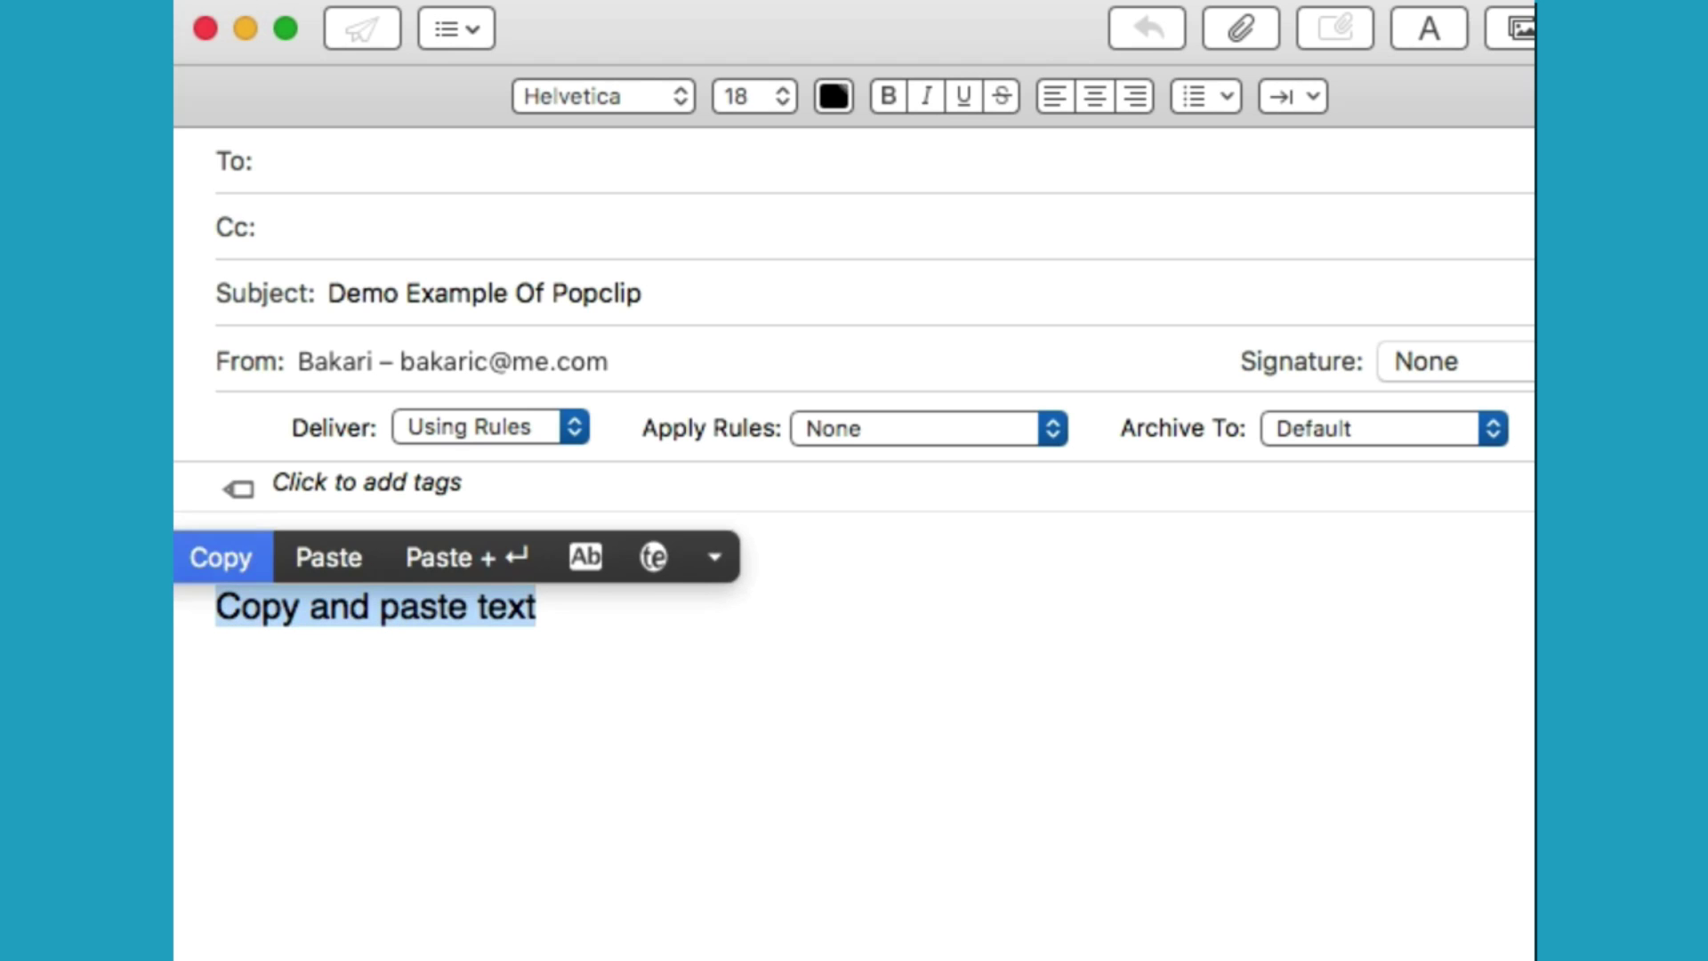
{"action": "left_click", "coordinate": [220, 557]}
{"action": "left_click", "coordinate": [536, 605]}
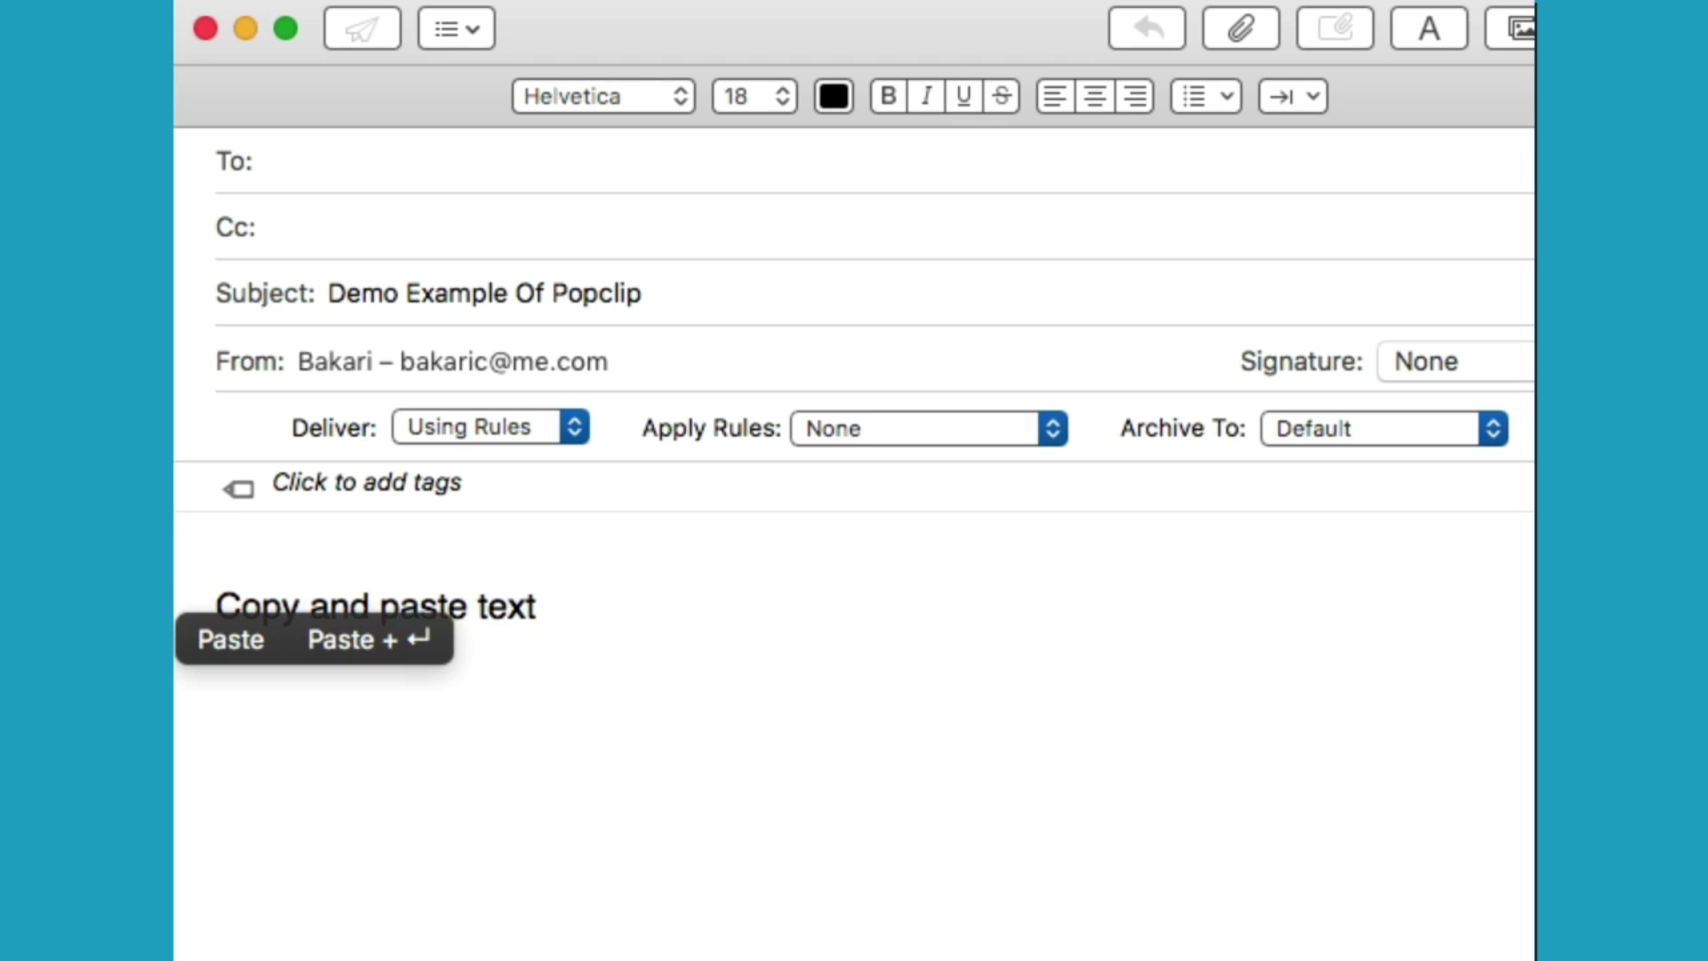
{"action": "key", "text": "Return"}
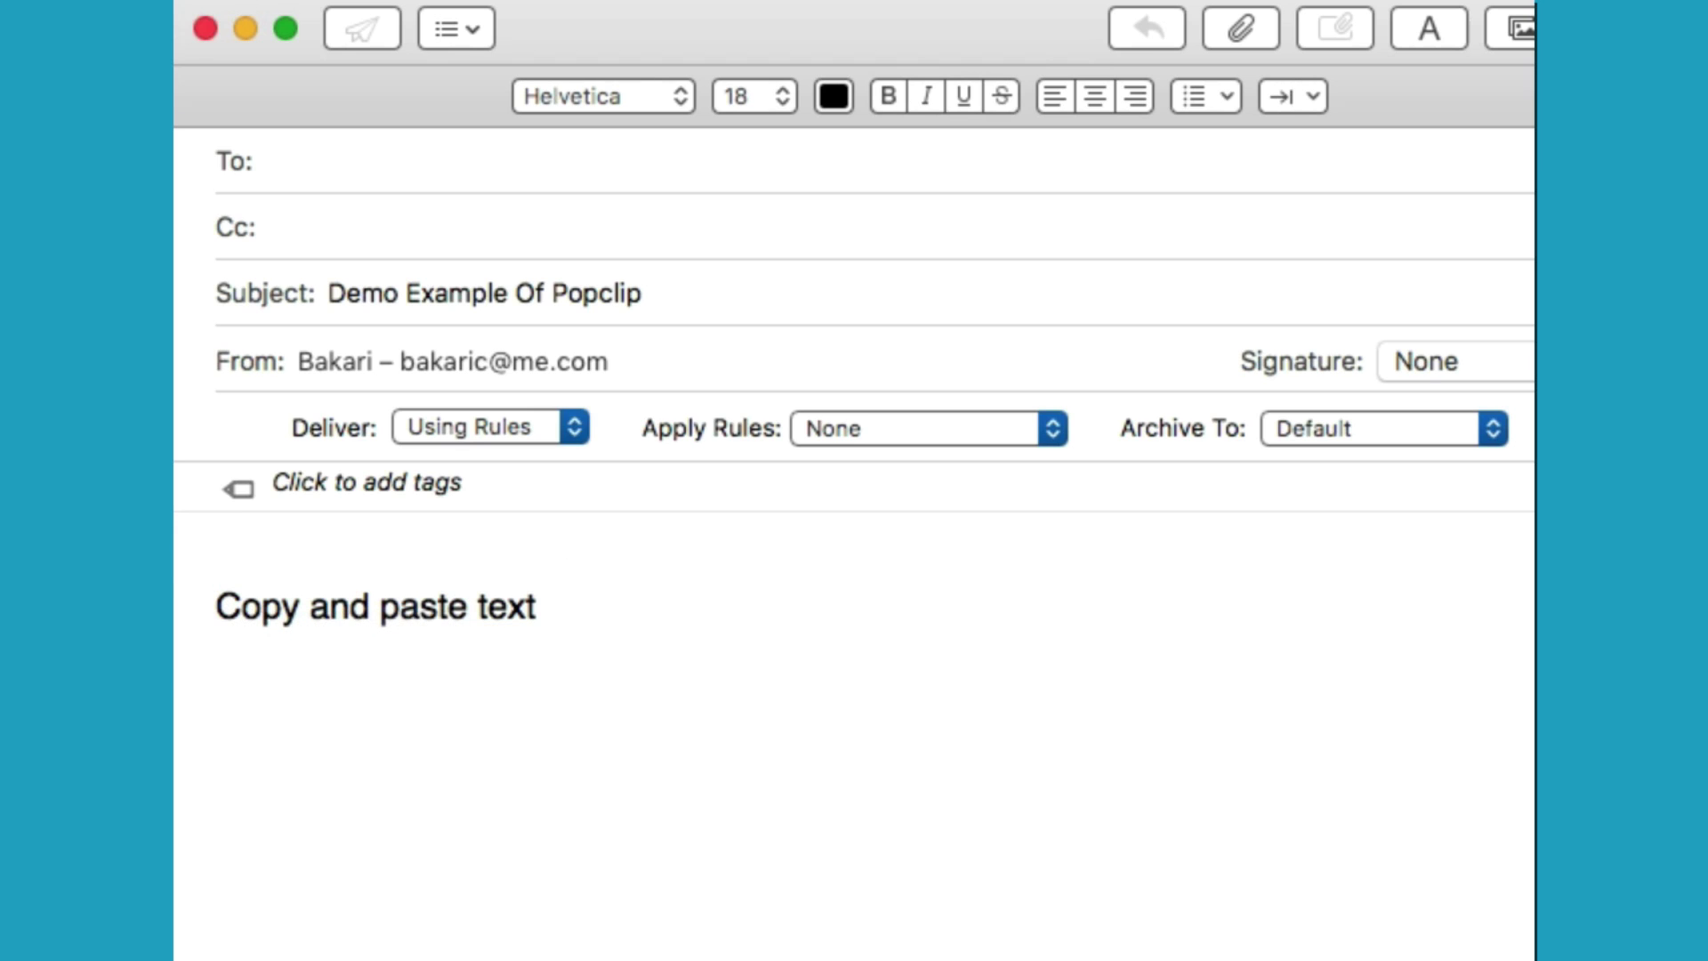
{"action": "left_click", "coordinate": [216, 690]}
{"action": "left_click", "coordinate": [254, 641]}
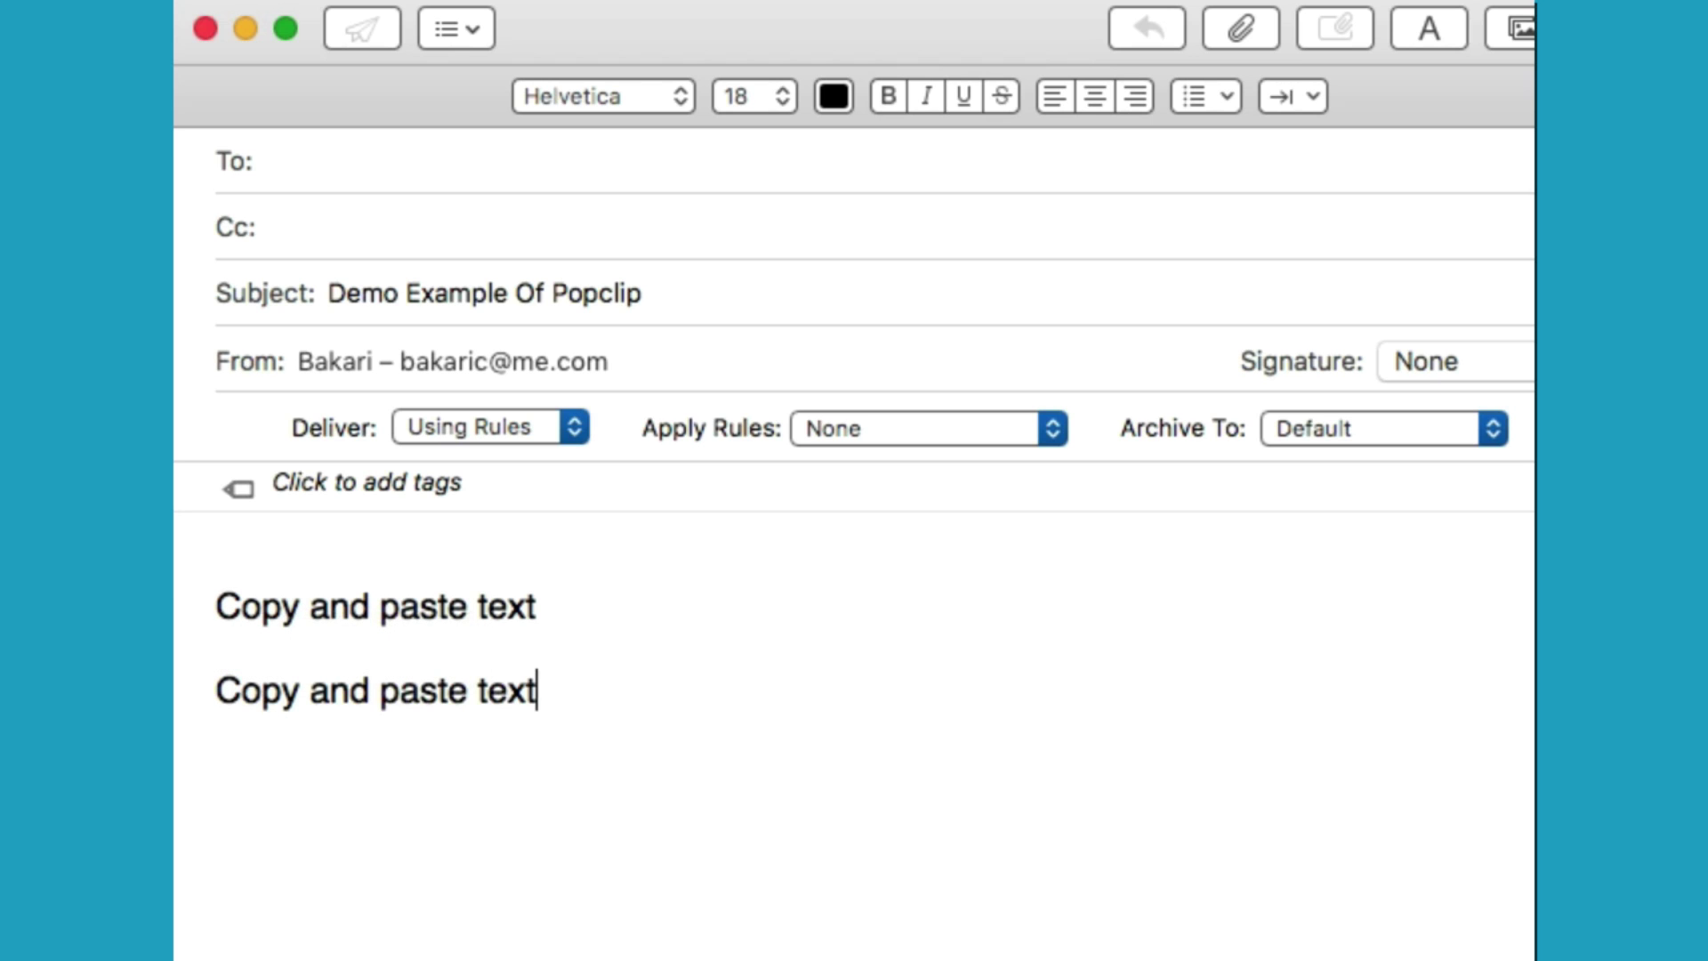
{"action": "key", "text": "super+Tab"}
{"action": "left_click_drag", "start_coordinate": [641, 293], "coordinate": [551, 294]}
{"action": "left_click", "coordinate": [987, 239]}
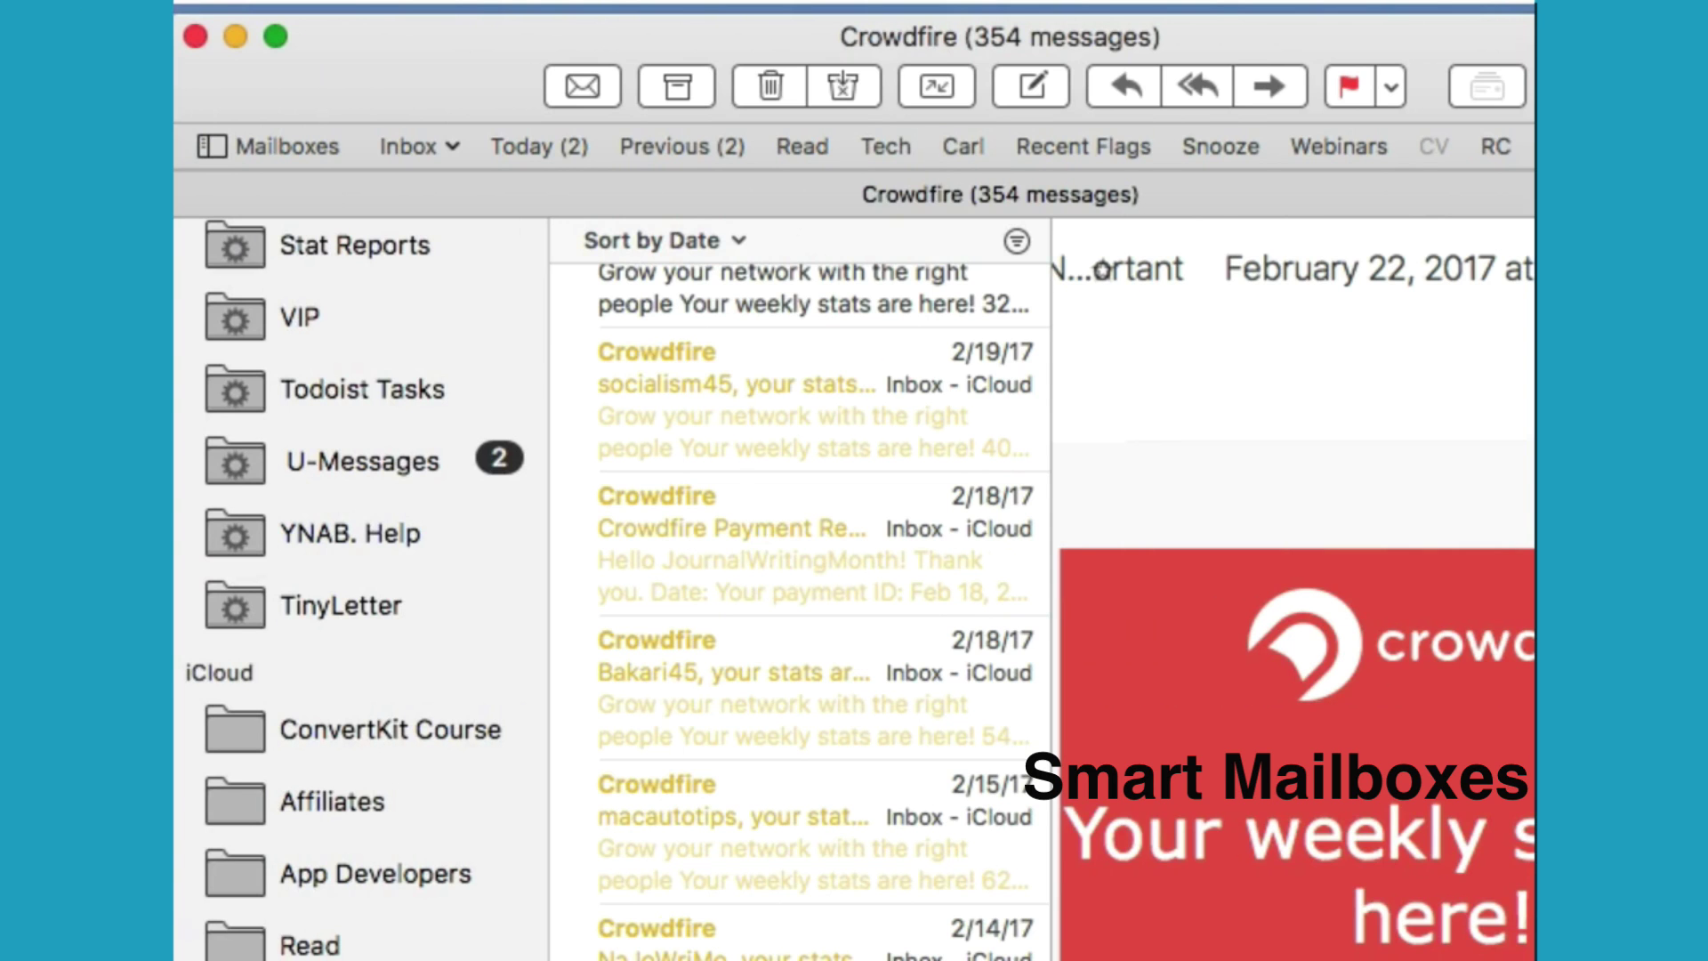
Create a smart mailbox named "Crowdfire" for messages whose From field contains the Crowdfire sender's address
{"action": "left_click", "coordinate": [671, 2]}
{"action": "mouse_move", "coordinate": [536, 3]}
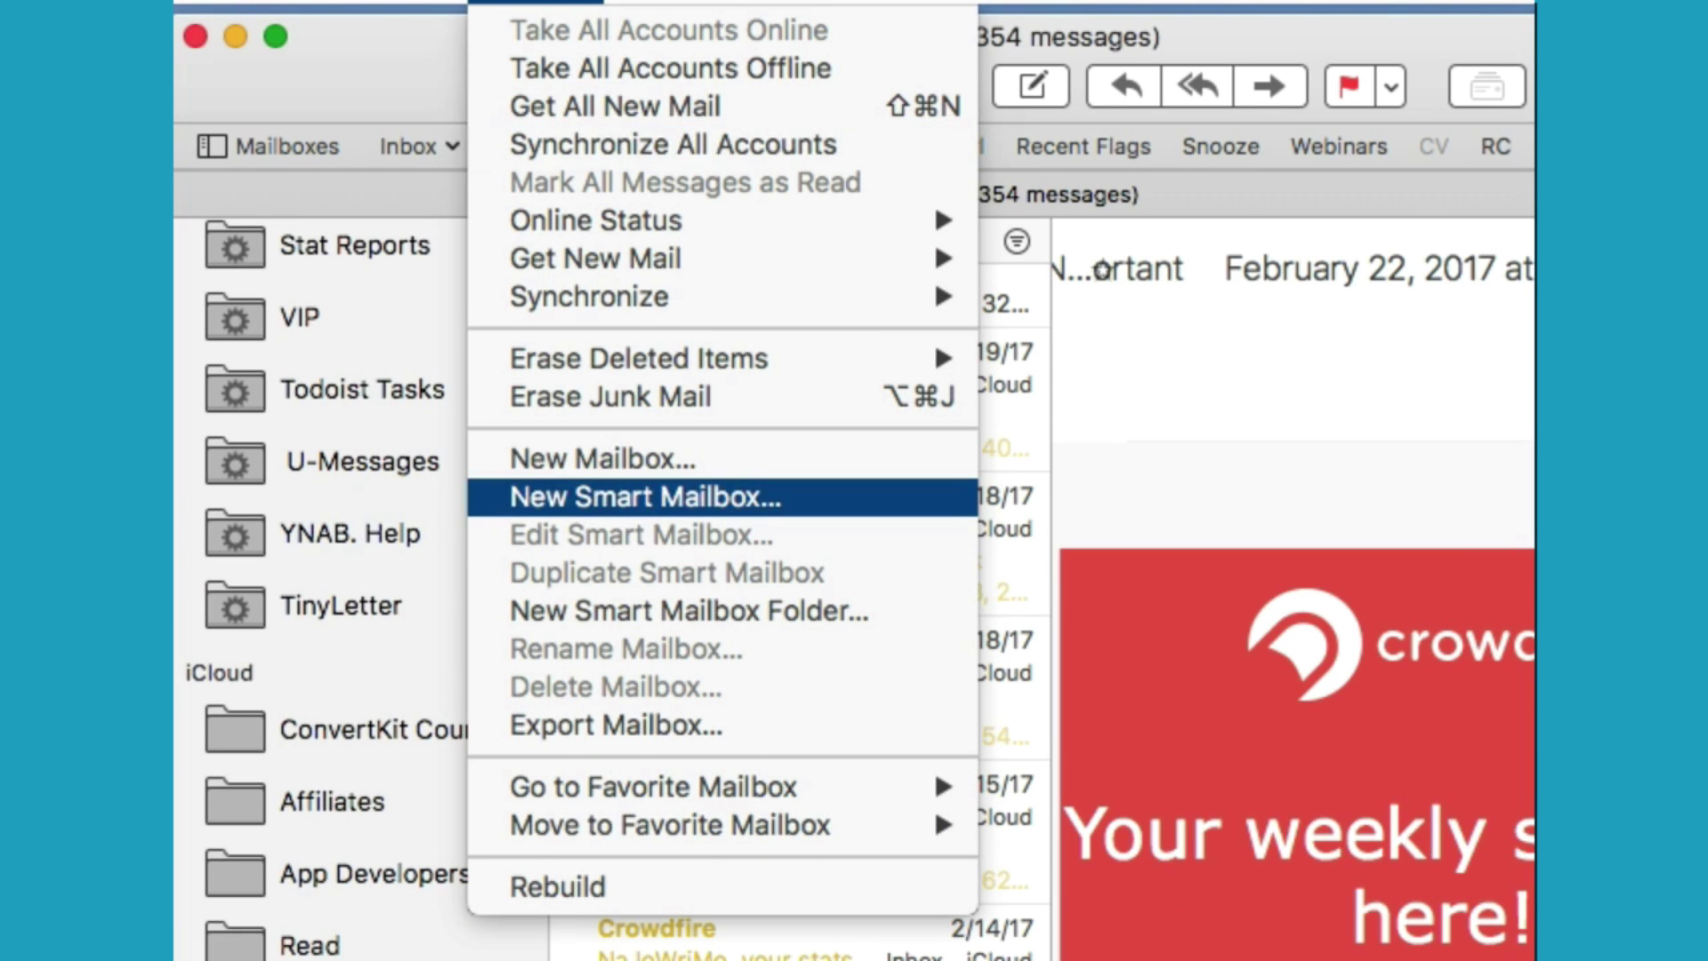
{"action": "left_click", "coordinate": [645, 497]}
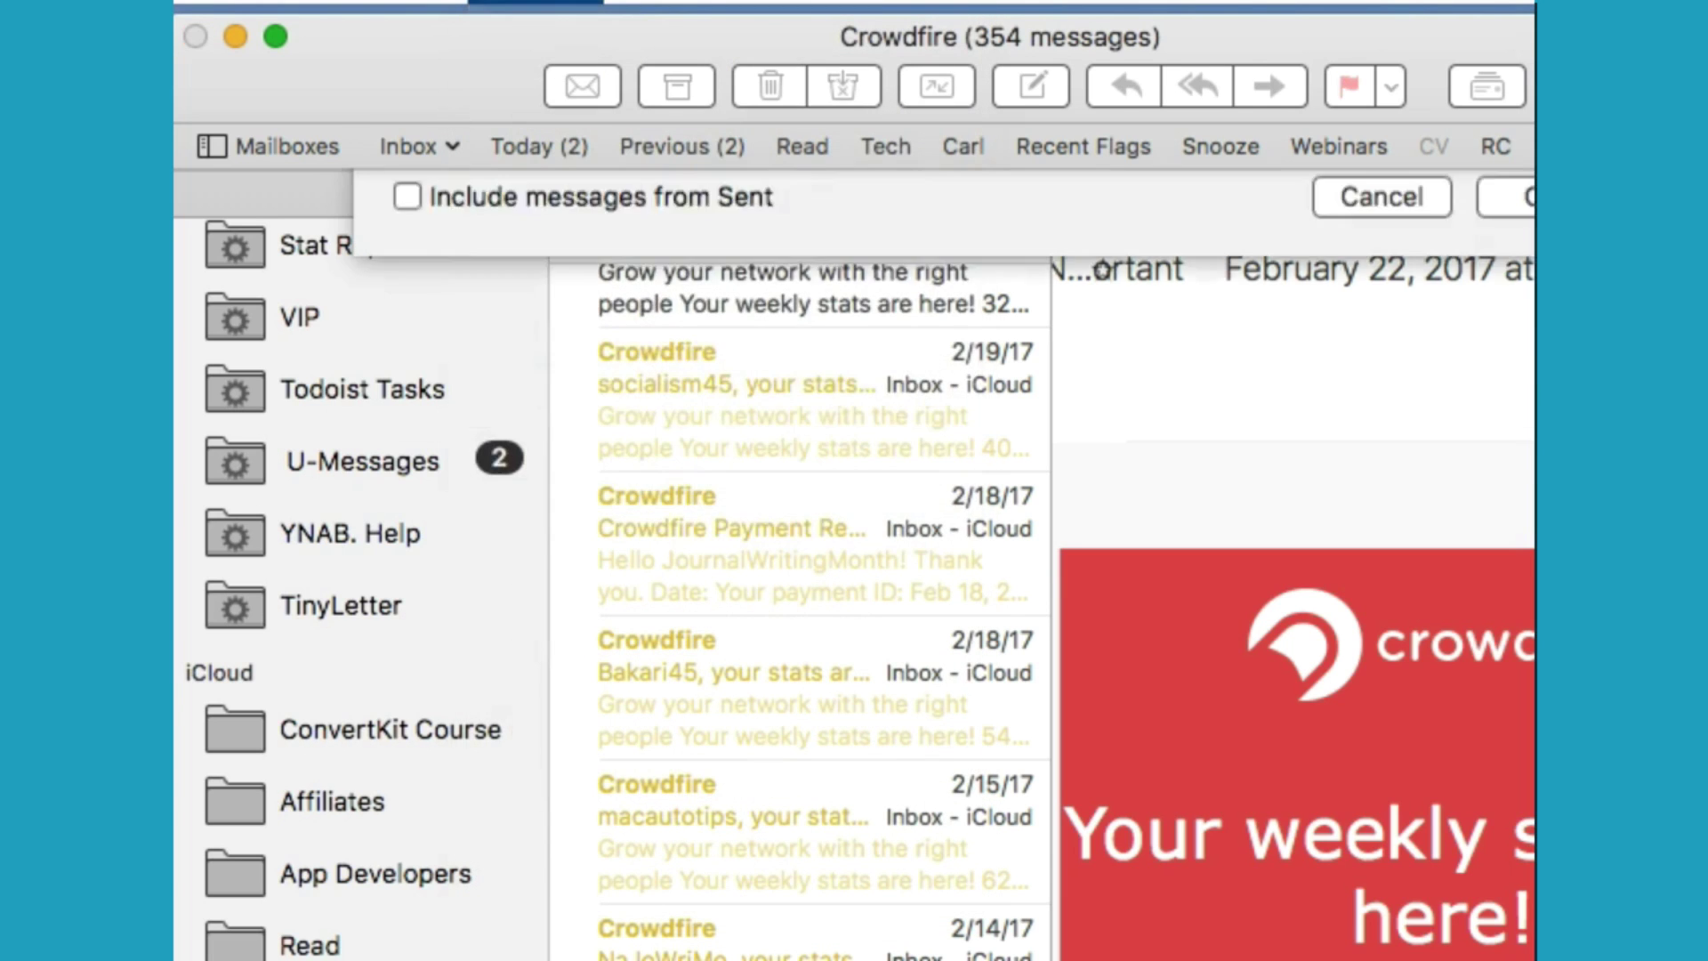
{"action": "type", "text": "Crowdfire"}
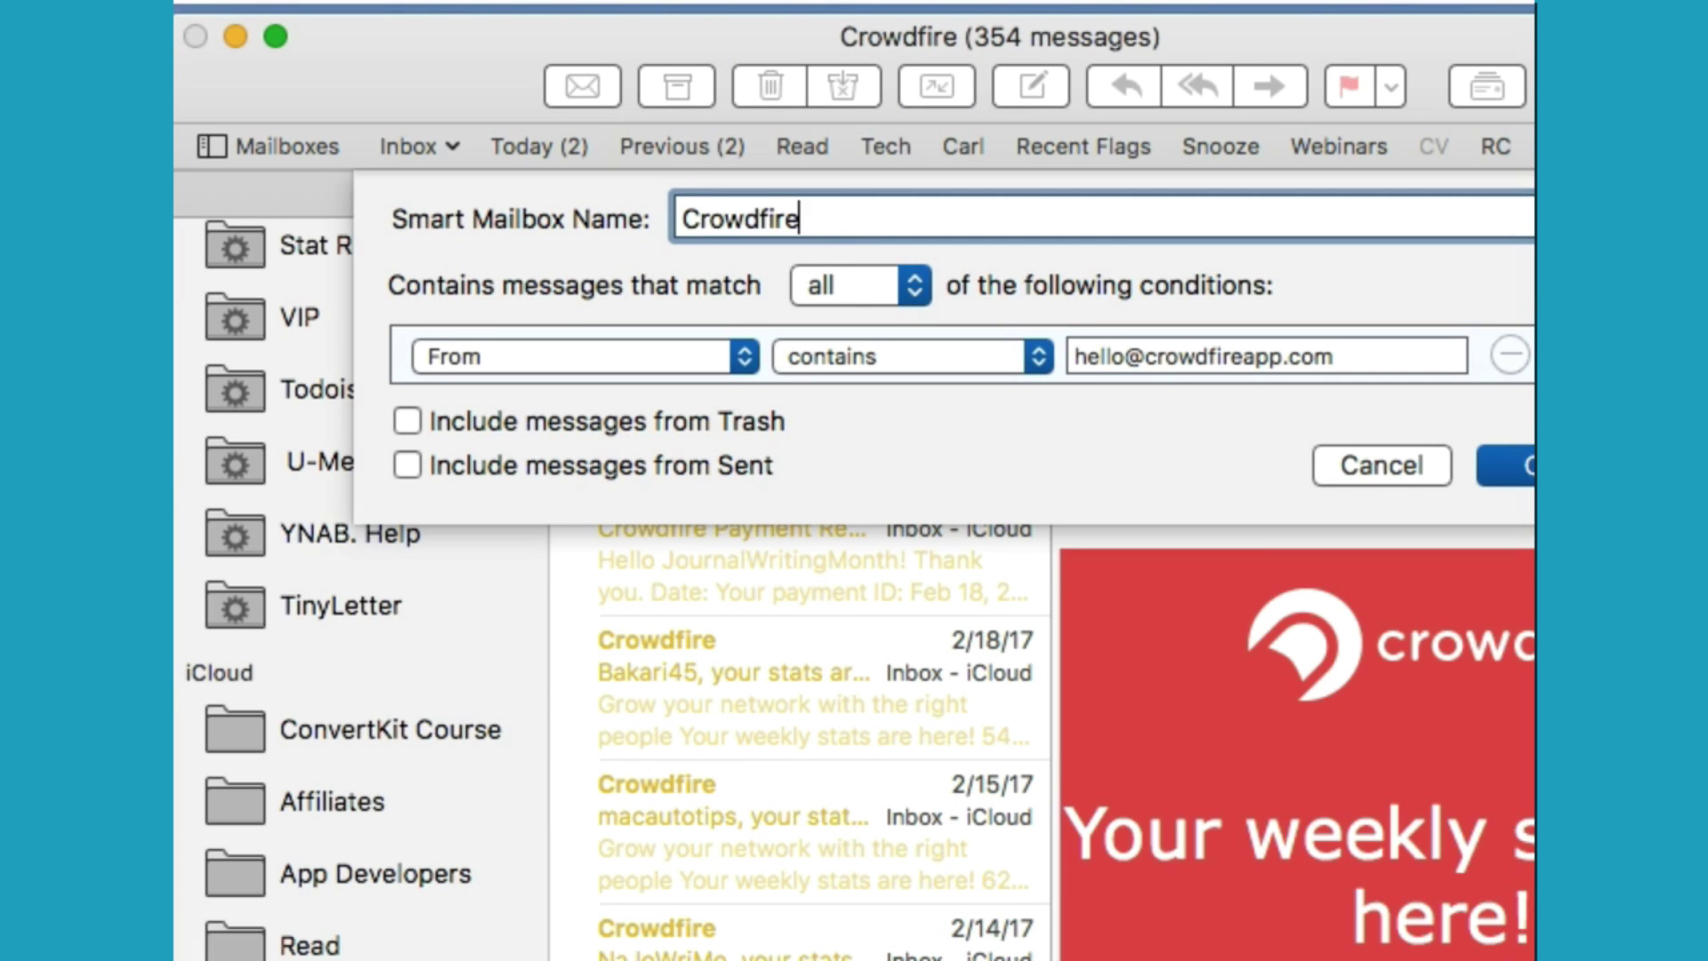
{"action": "key", "text": "Return"}
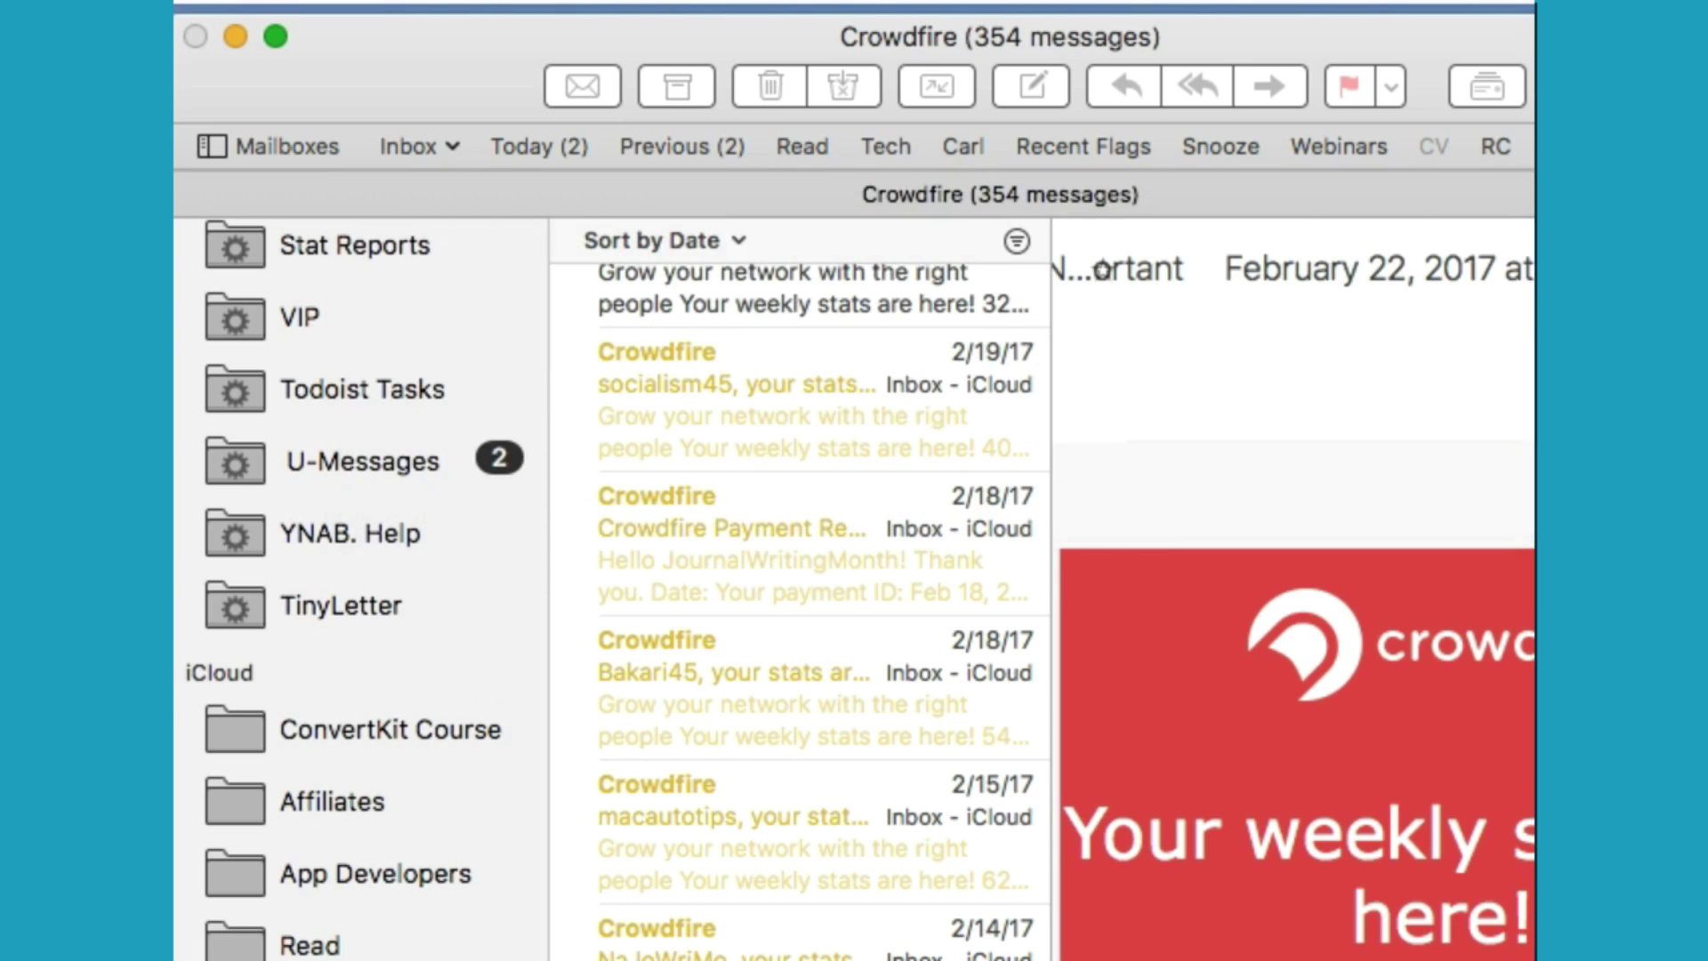
{"action": "scroll", "coordinate": [801, 613], "scroll_direction": "down", "scroll_amount": 5}
{"action": "scroll", "coordinate": [801, 614], "scroll_direction": "up", "scroll_amount": 5}
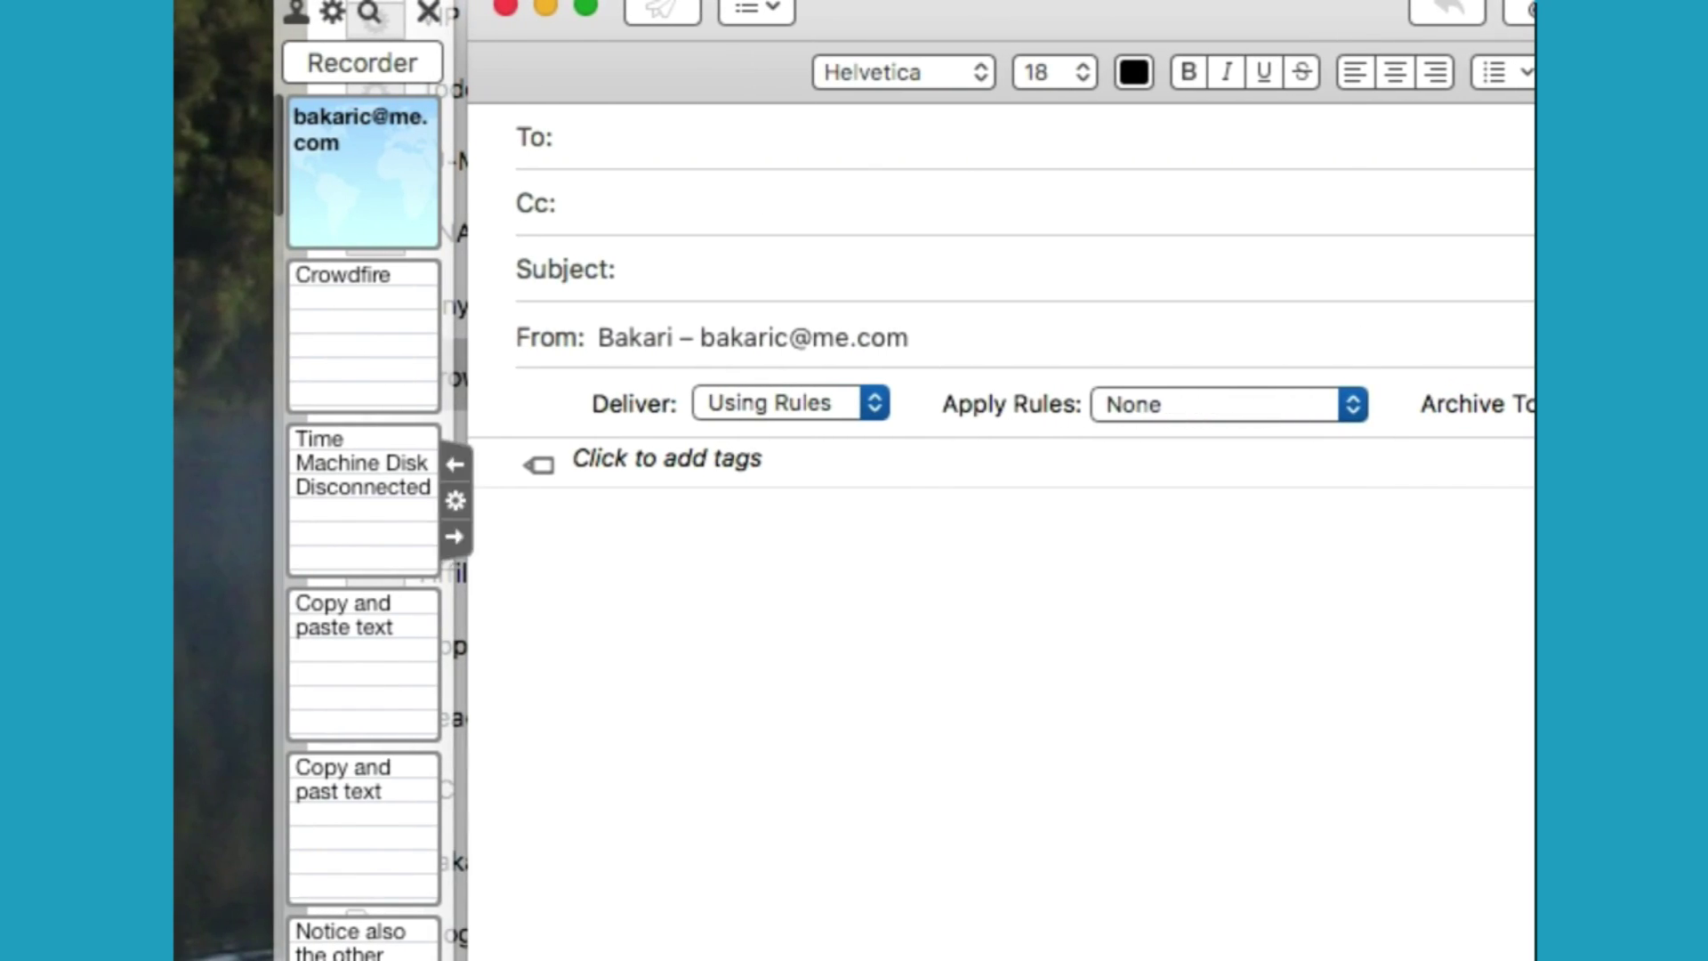
Insert the saved clippings "Crowdfire" and "Copy and paste text" on separate lines in the new message body
{"action": "mouse_move", "coordinate": [362, 335]}
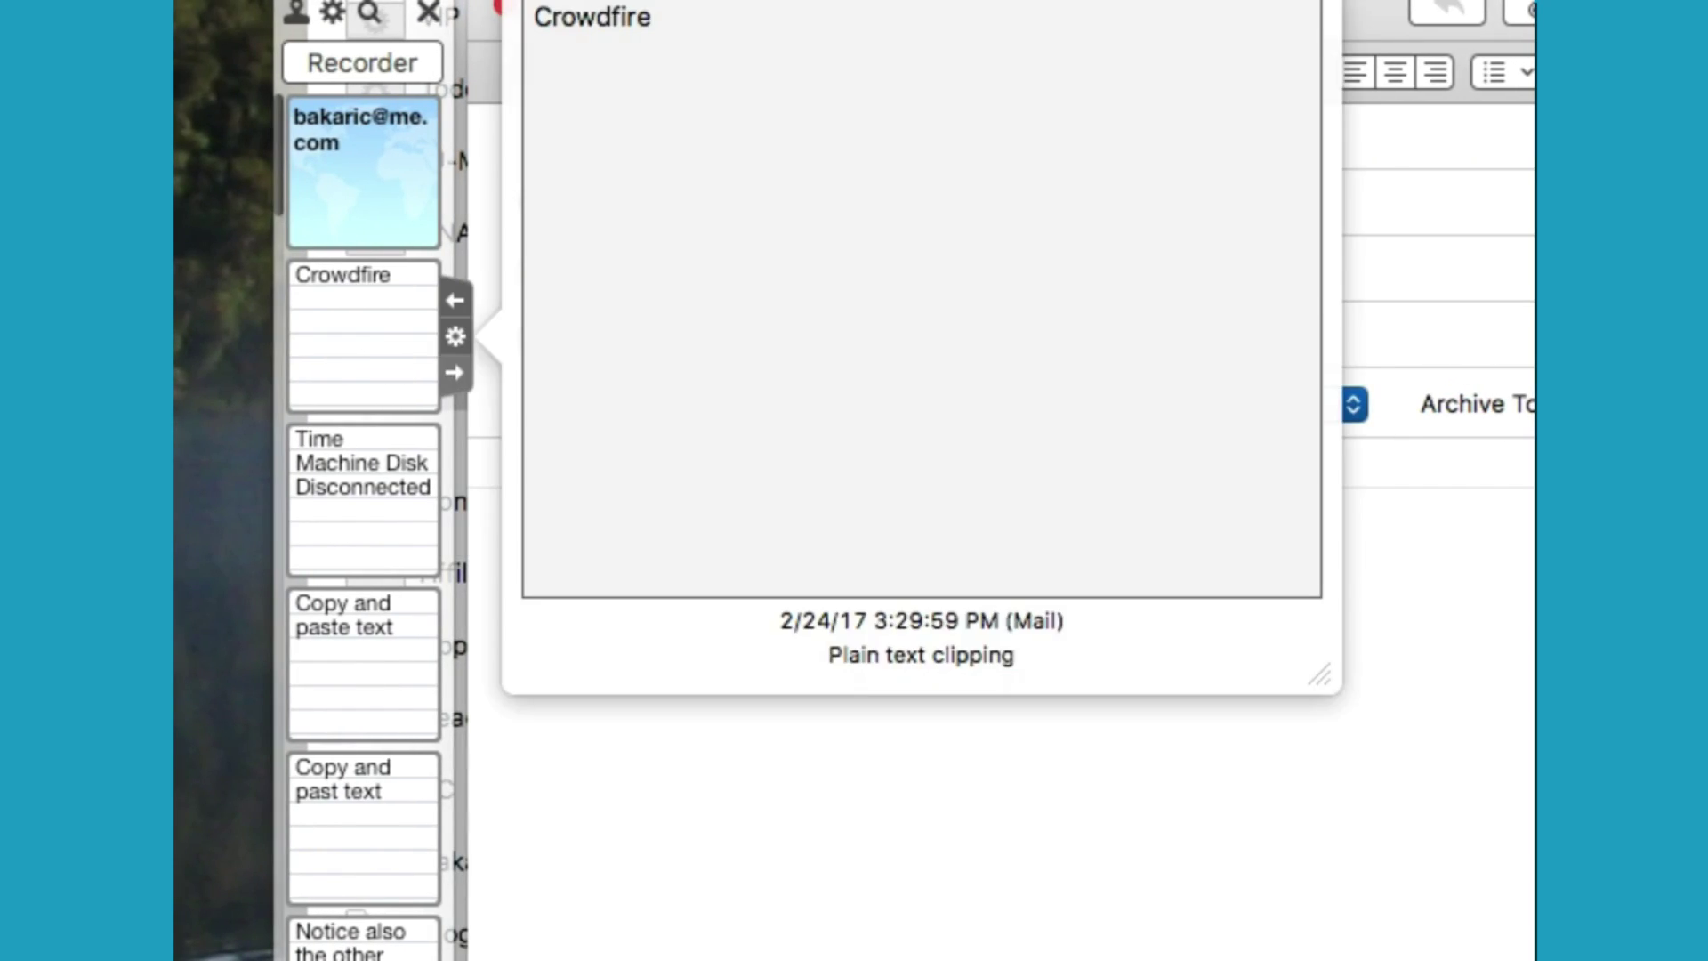
{"action": "left_click", "coordinate": [455, 371]}
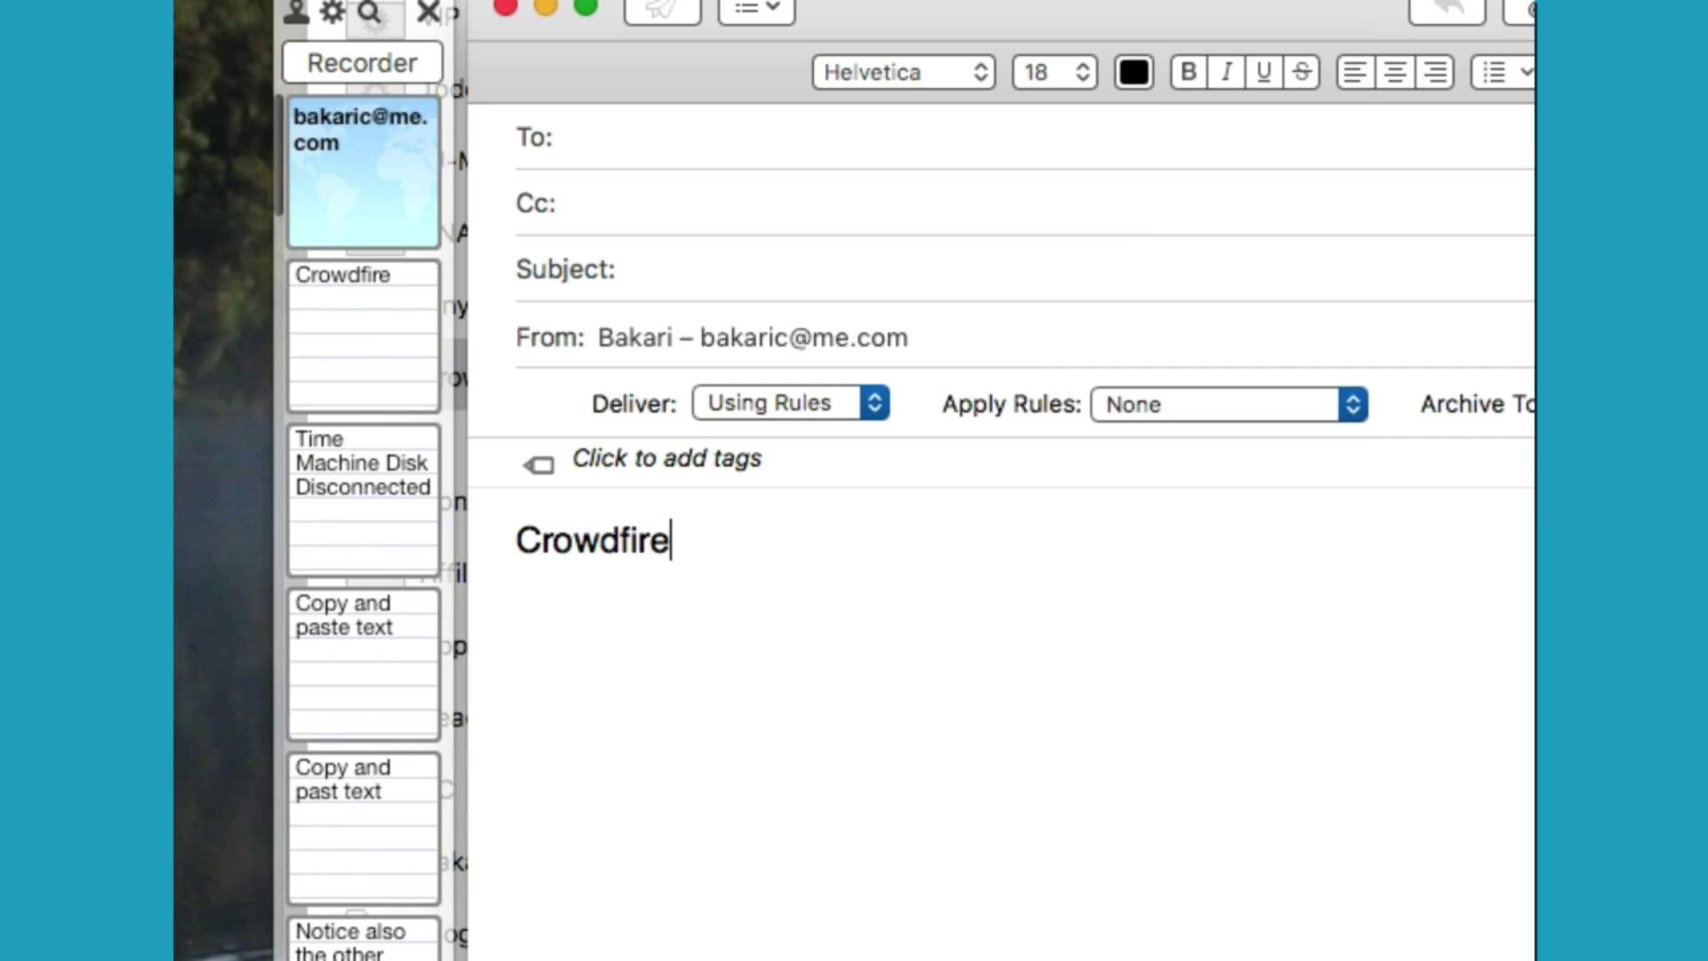
{"action": "key", "text": "Return"}
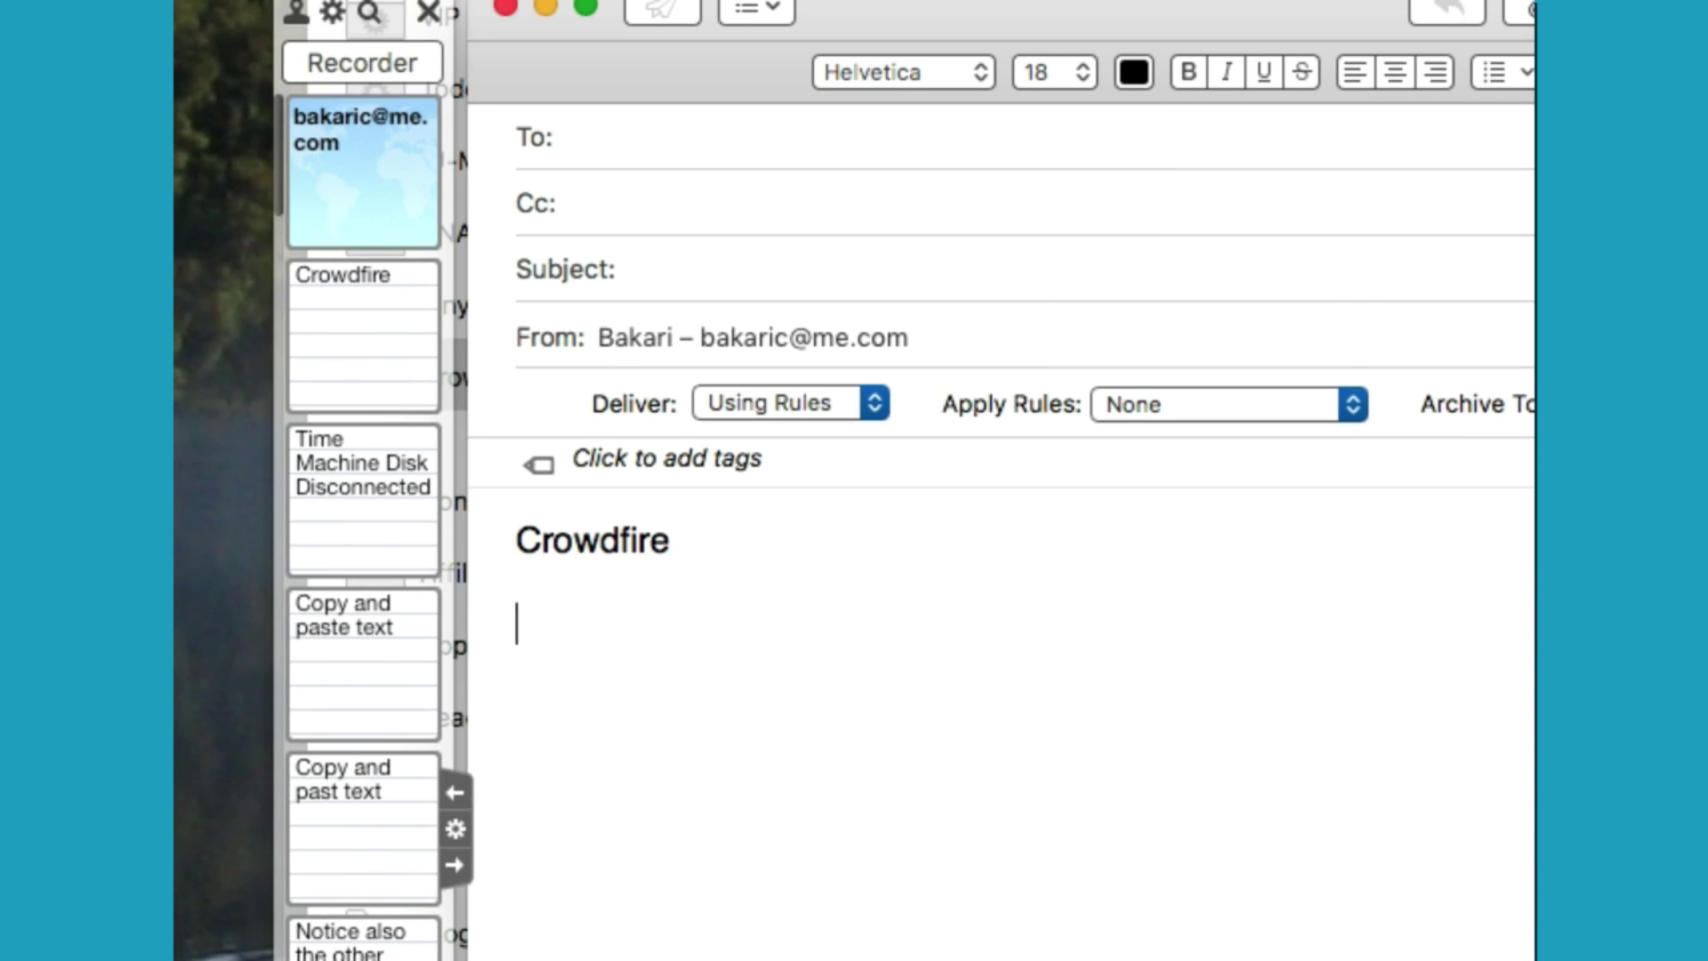
{"action": "left_click", "coordinate": [365, 662]}
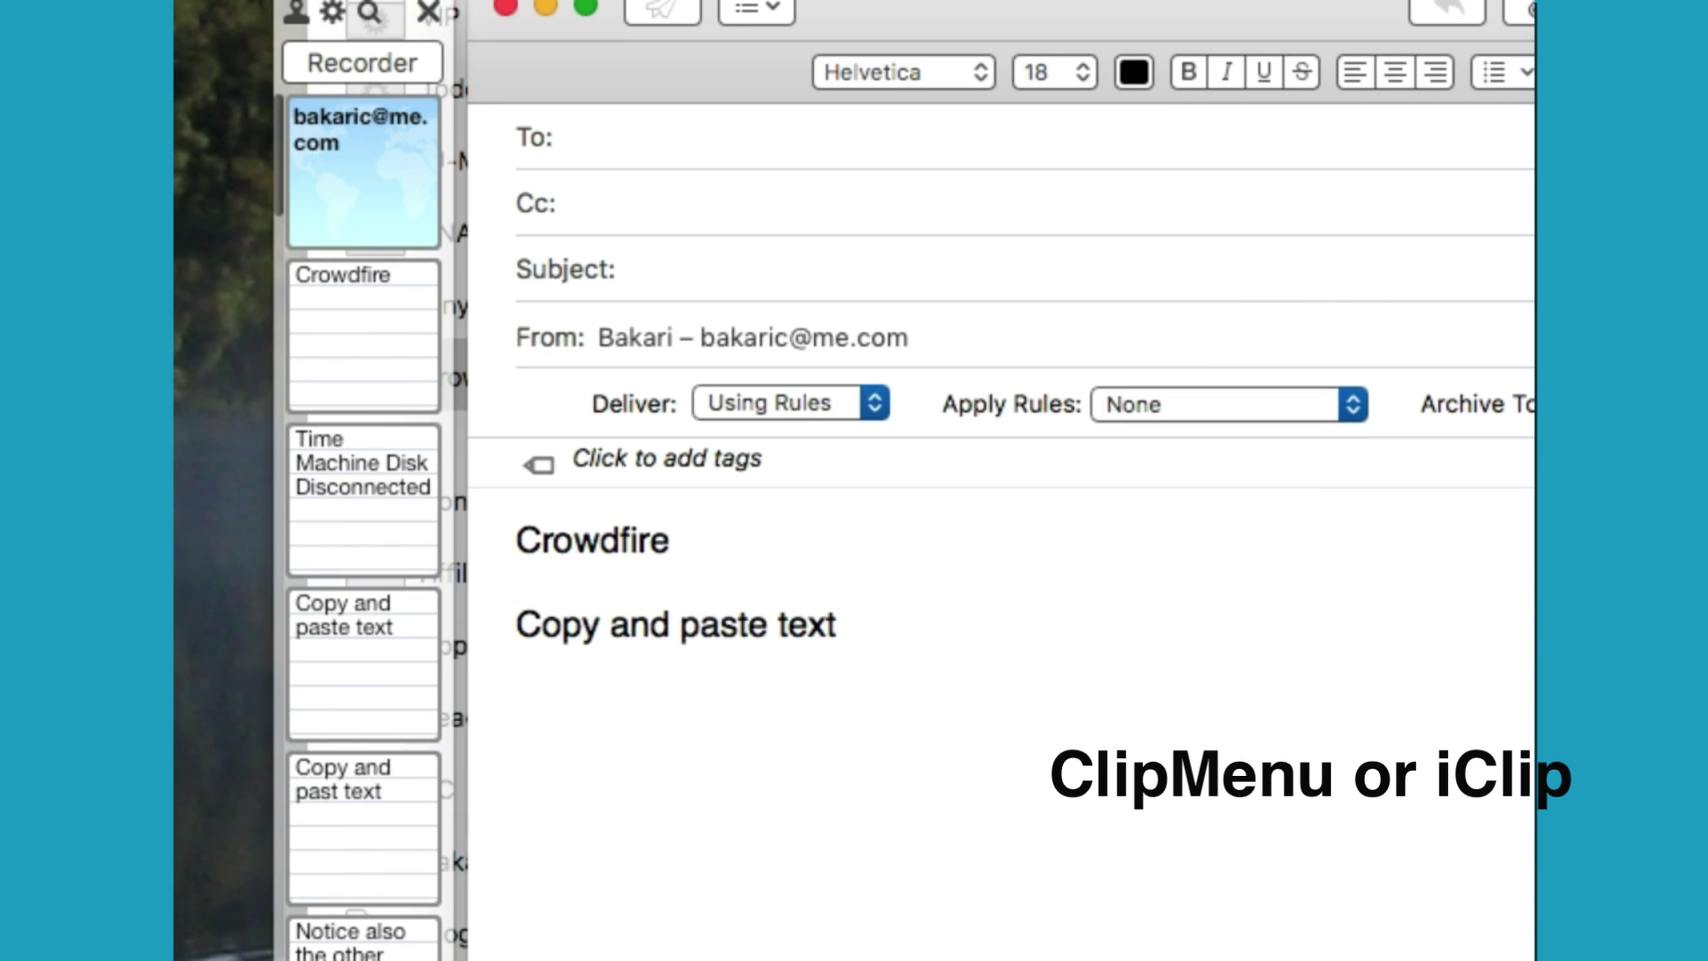
Insert the e-mail address snippet from ClipMenu's Personal folder on a new line of the message
{"action": "key", "text": "Return"}
{"action": "key", "text": "super+shift+b"}
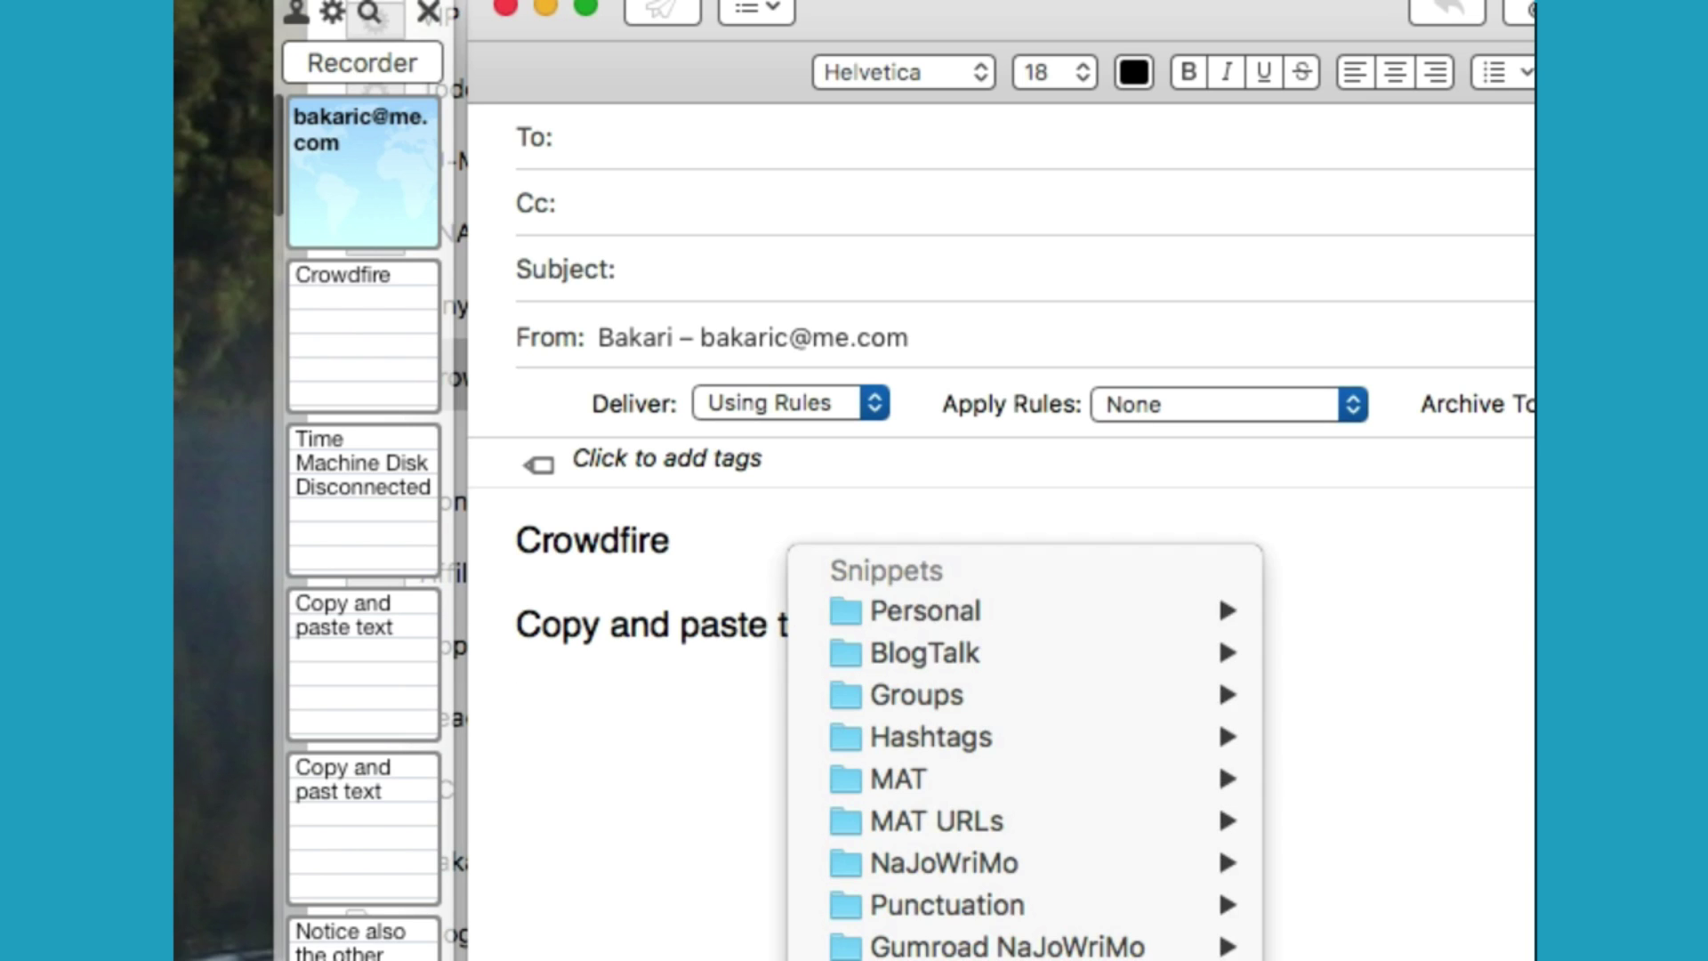
{"action": "key", "text": "Down"}
{"action": "key", "text": "Right"}
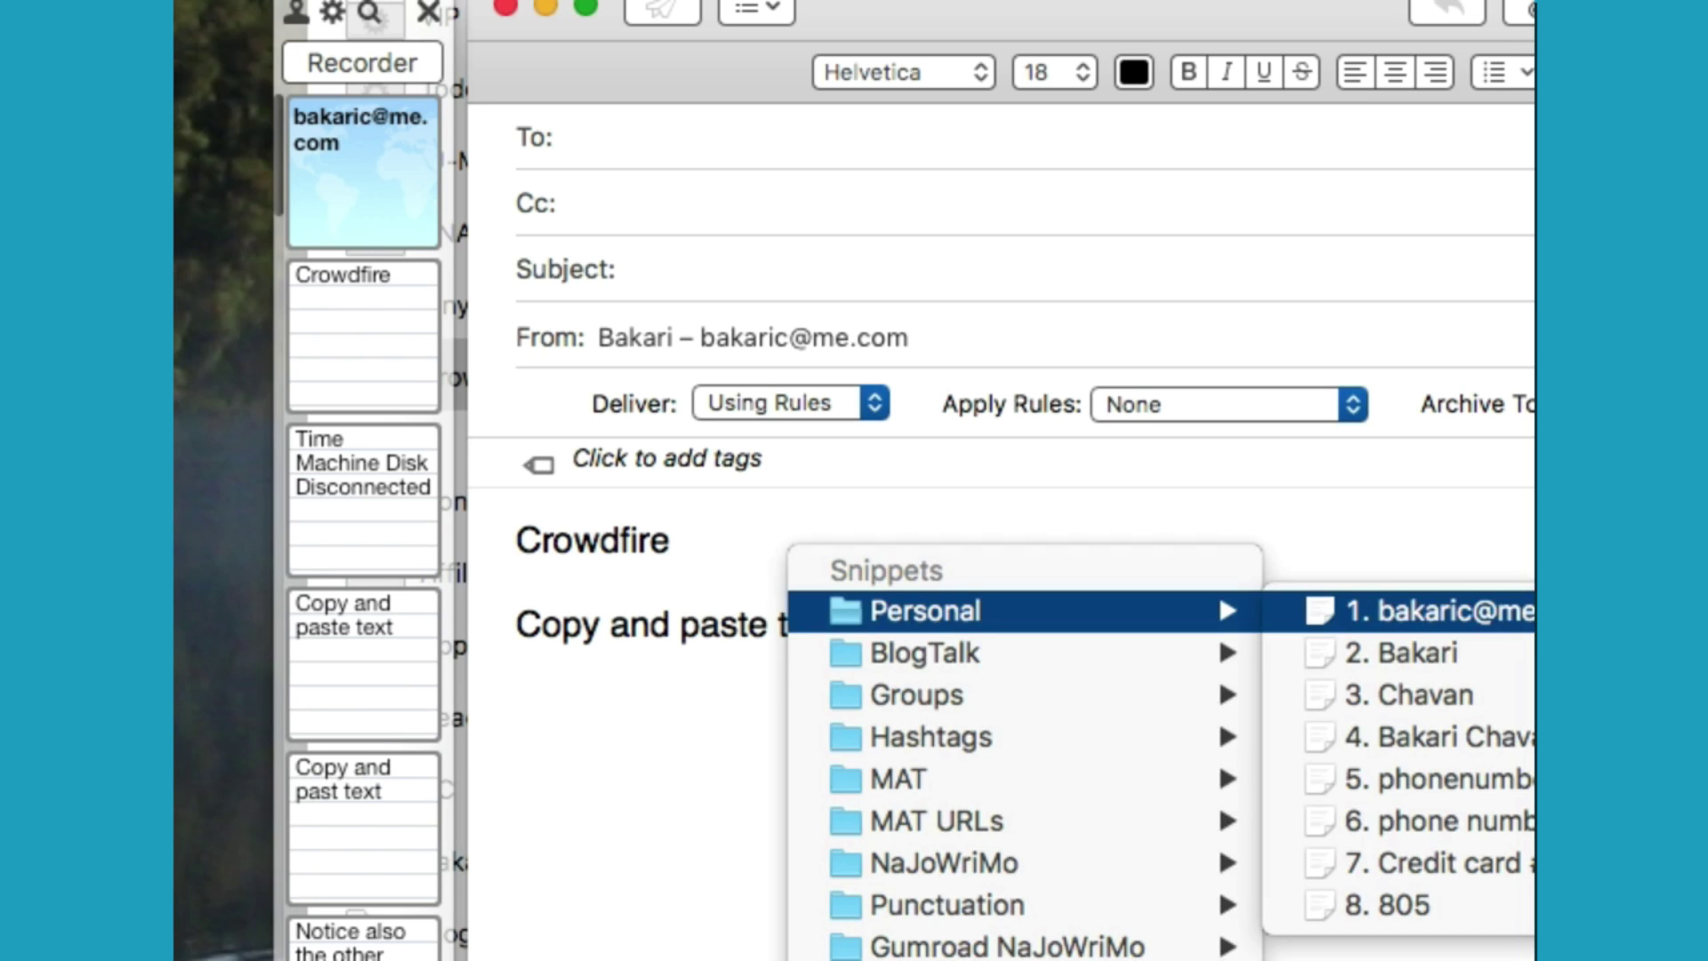
{"action": "key", "text": "Return"}
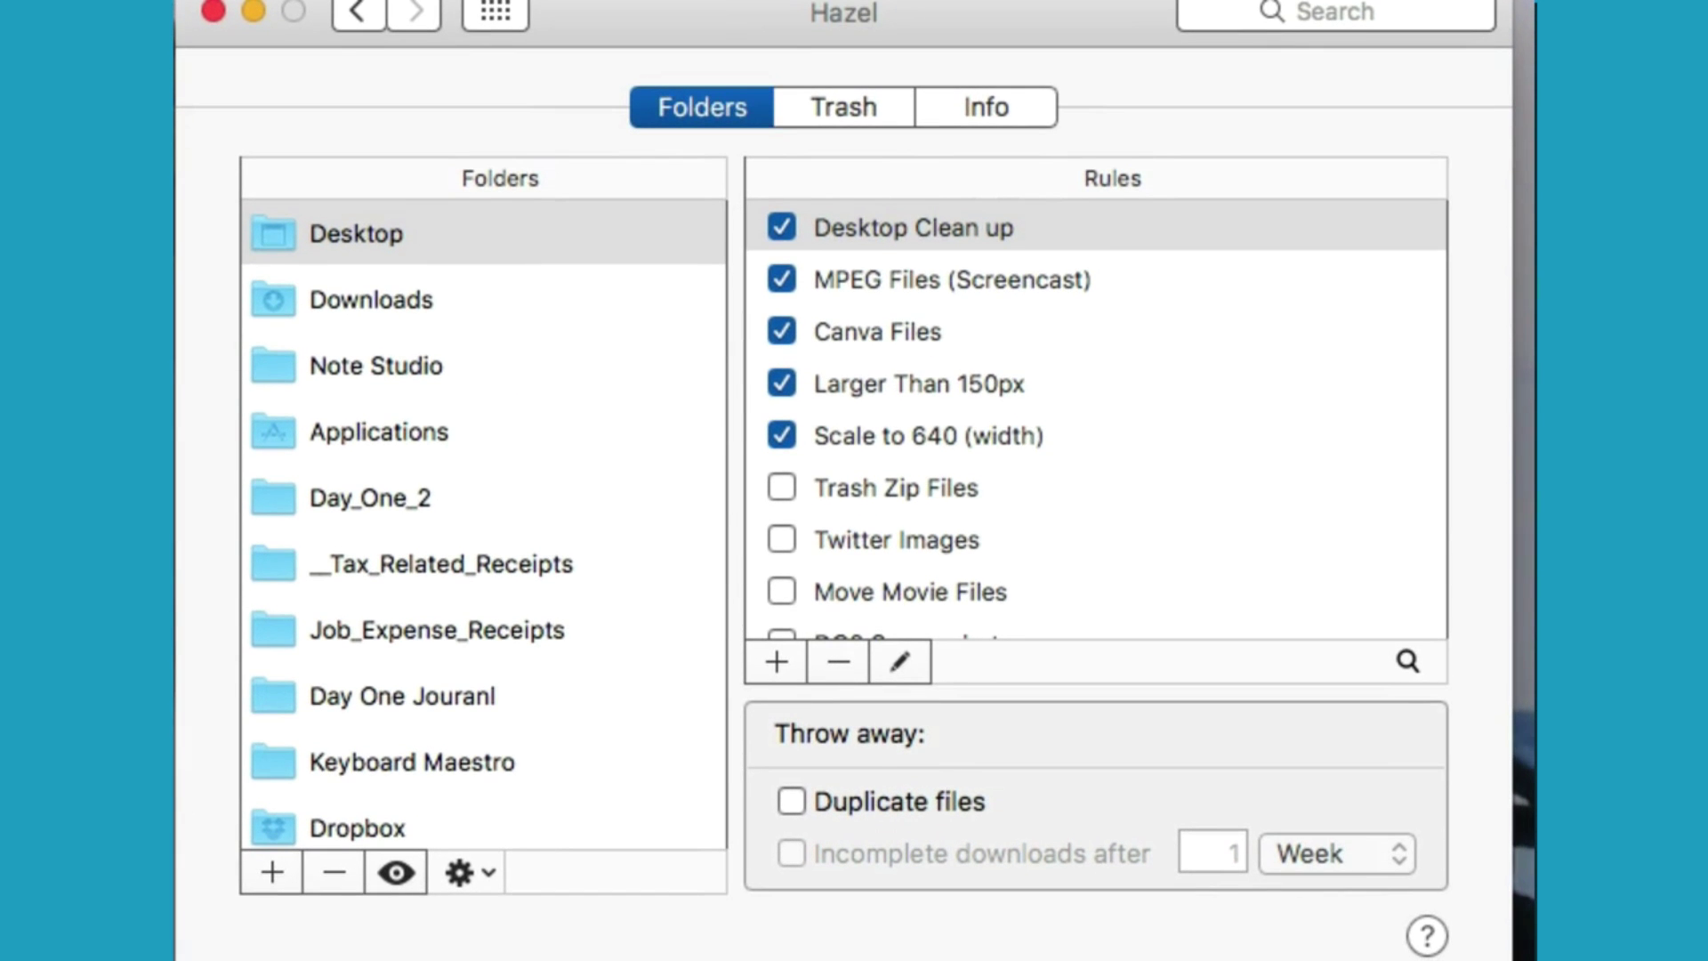
Open the Desktop folder's "Desktop Clean up" rule for editing in Hazel
{"action": "left_click", "coordinate": [1013, 228]}
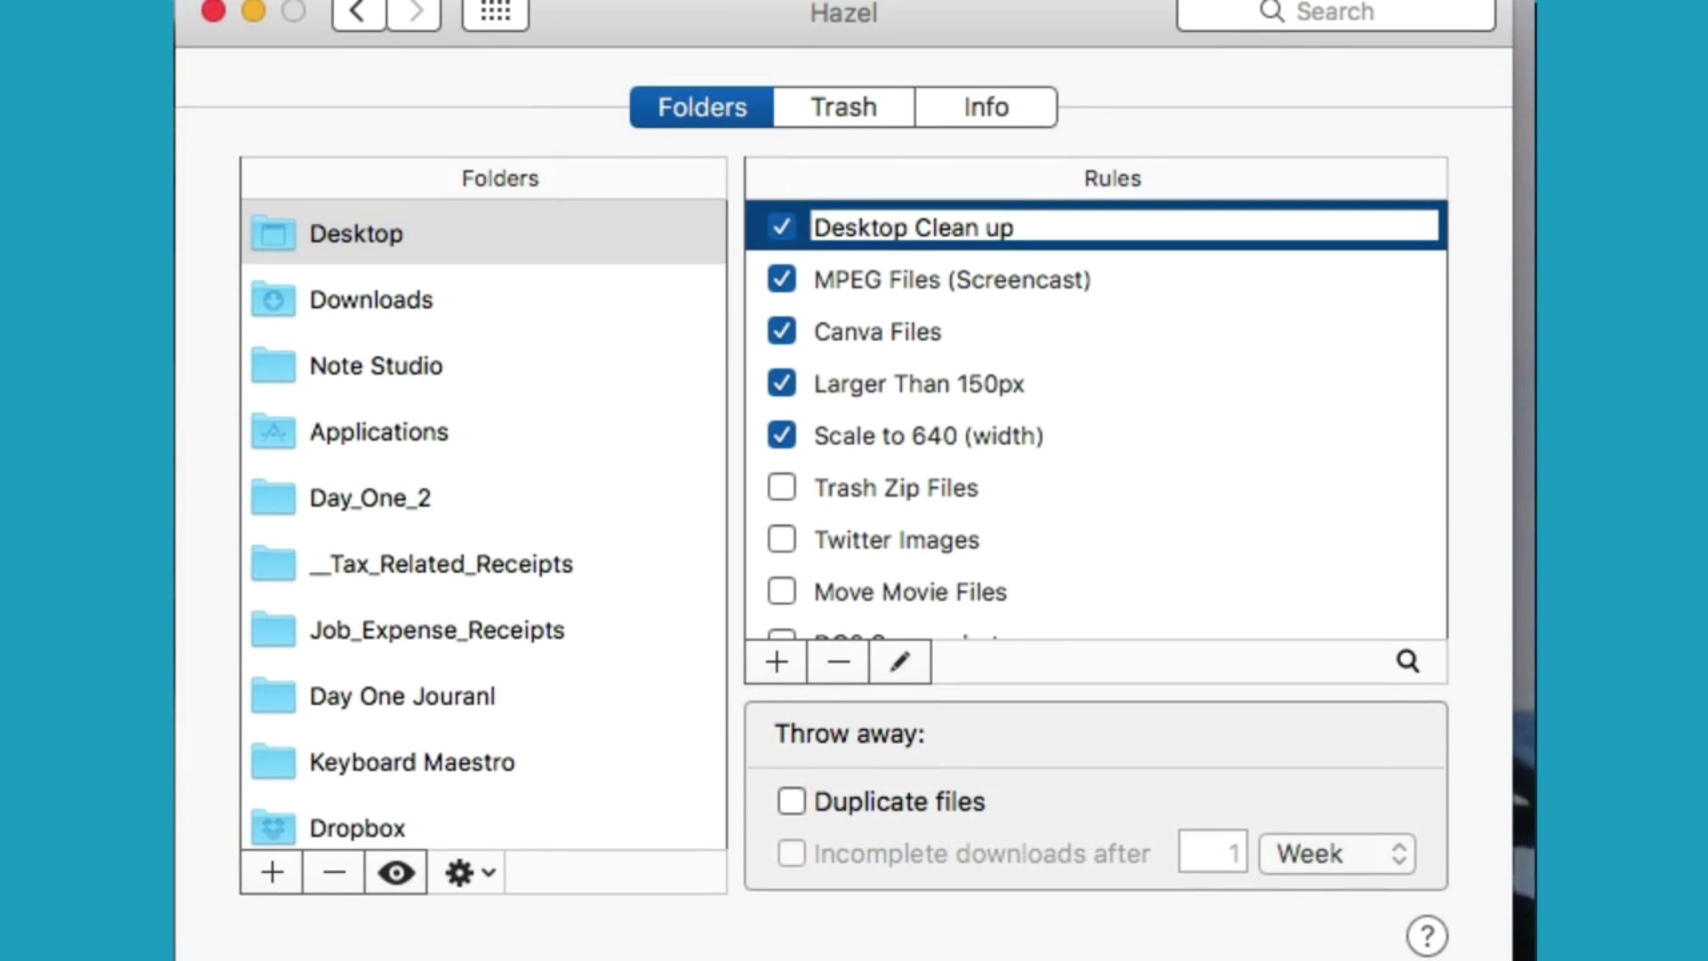
{"action": "left_click", "coordinate": [899, 662]}
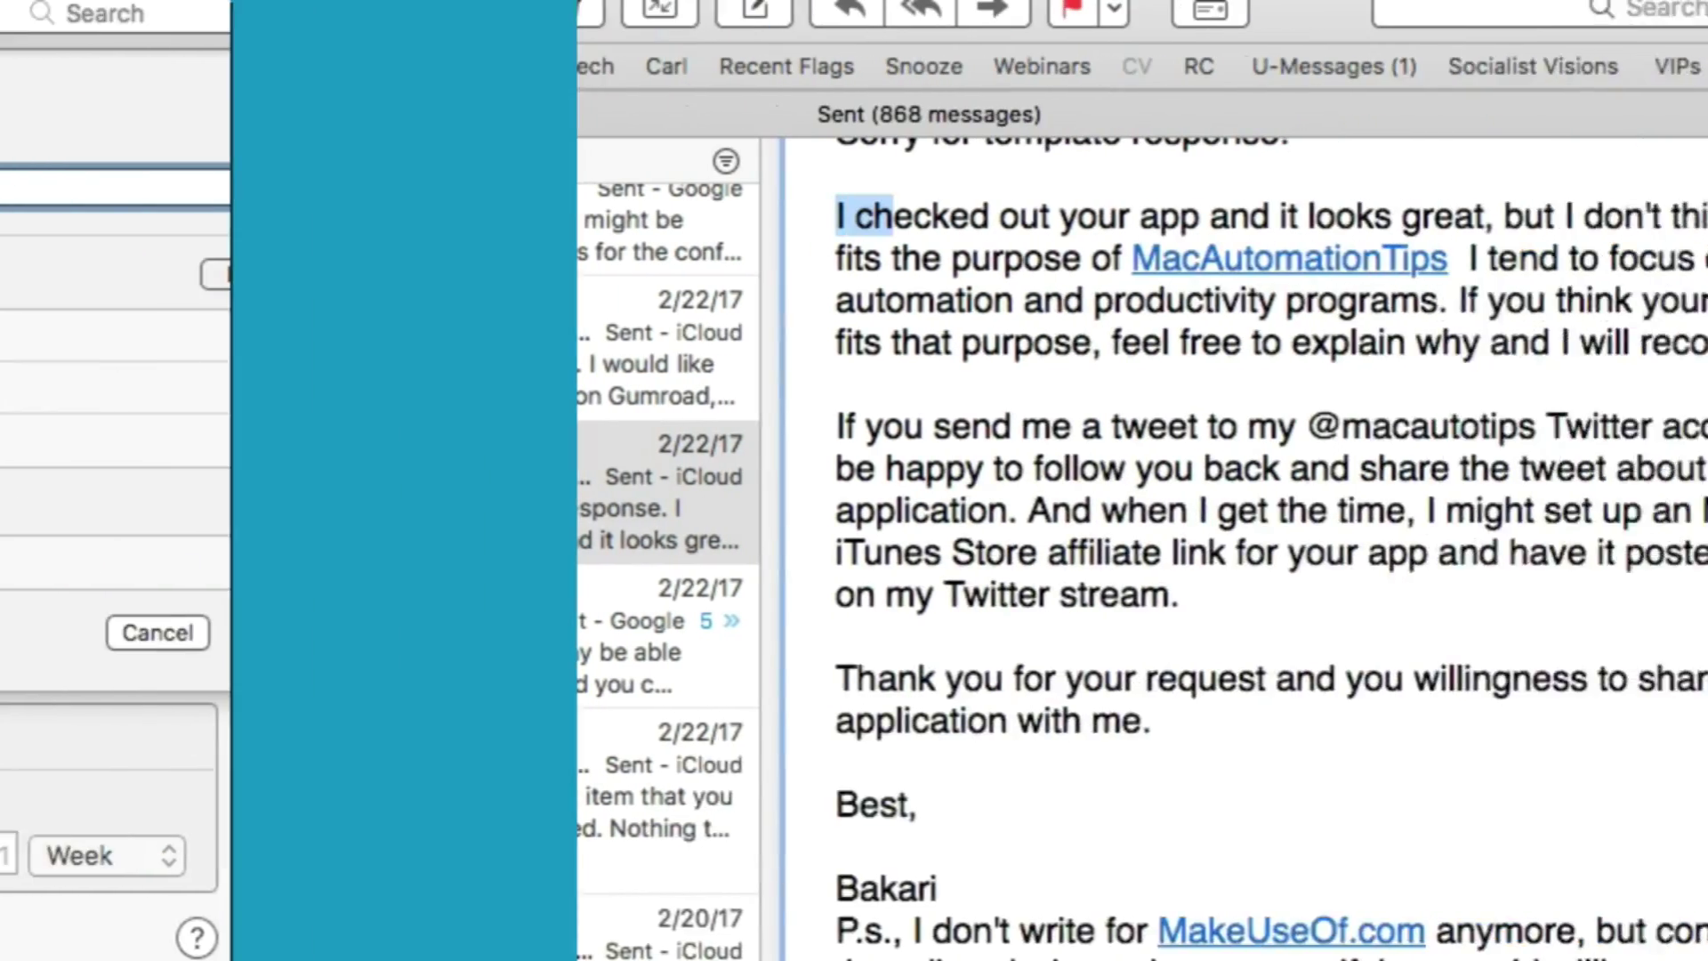
Have the sent Mail message read aloud from "I checked out your app" through "application with me."
{"action": "left_click_drag", "start_coordinate": [432, 216], "coordinate": [747, 720]}
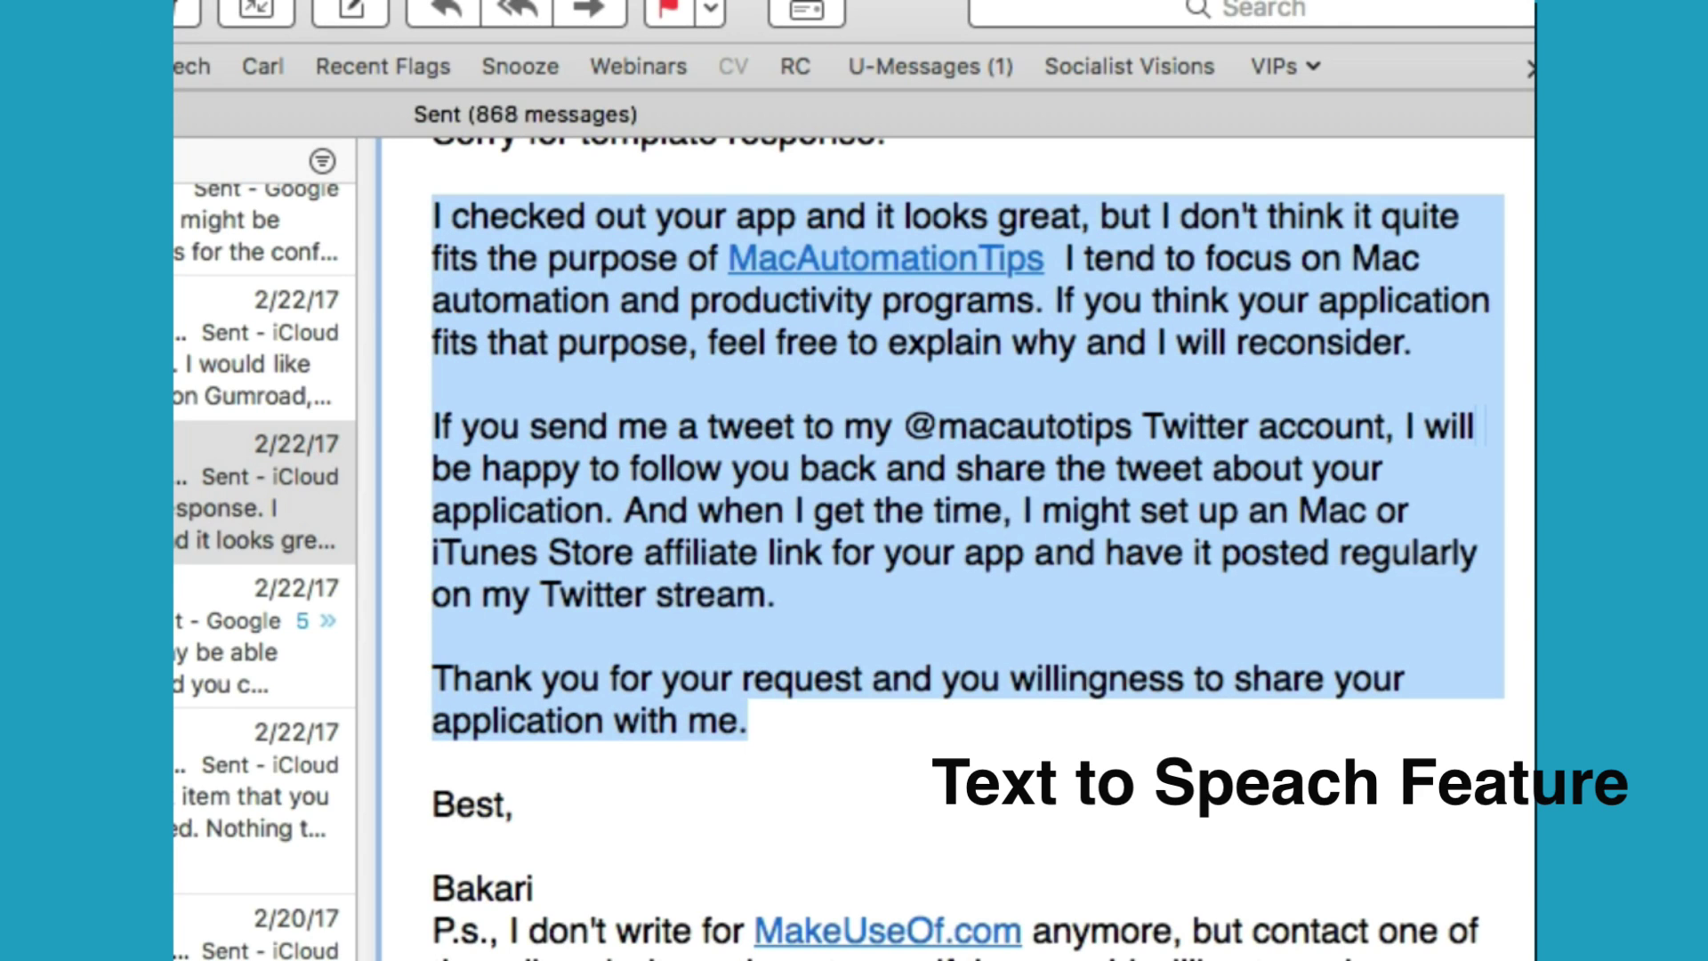
{"action": "right_click", "coordinate": [578, 326]}
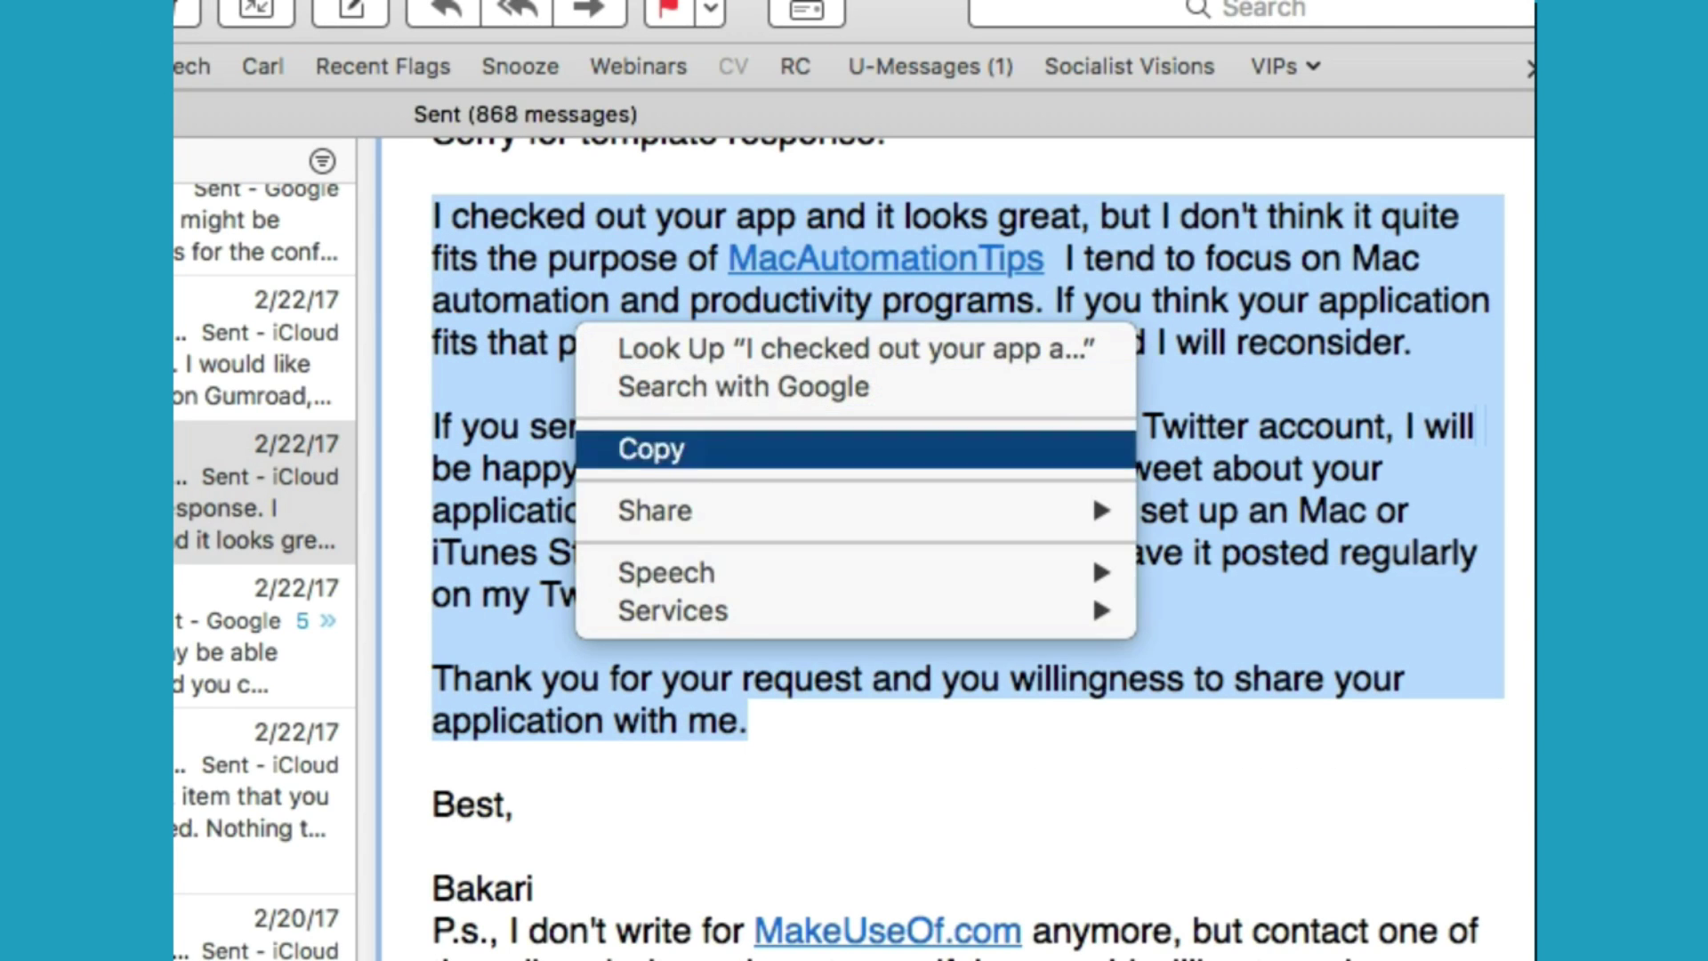
{"action": "left_click", "coordinate": [1258, 571]}
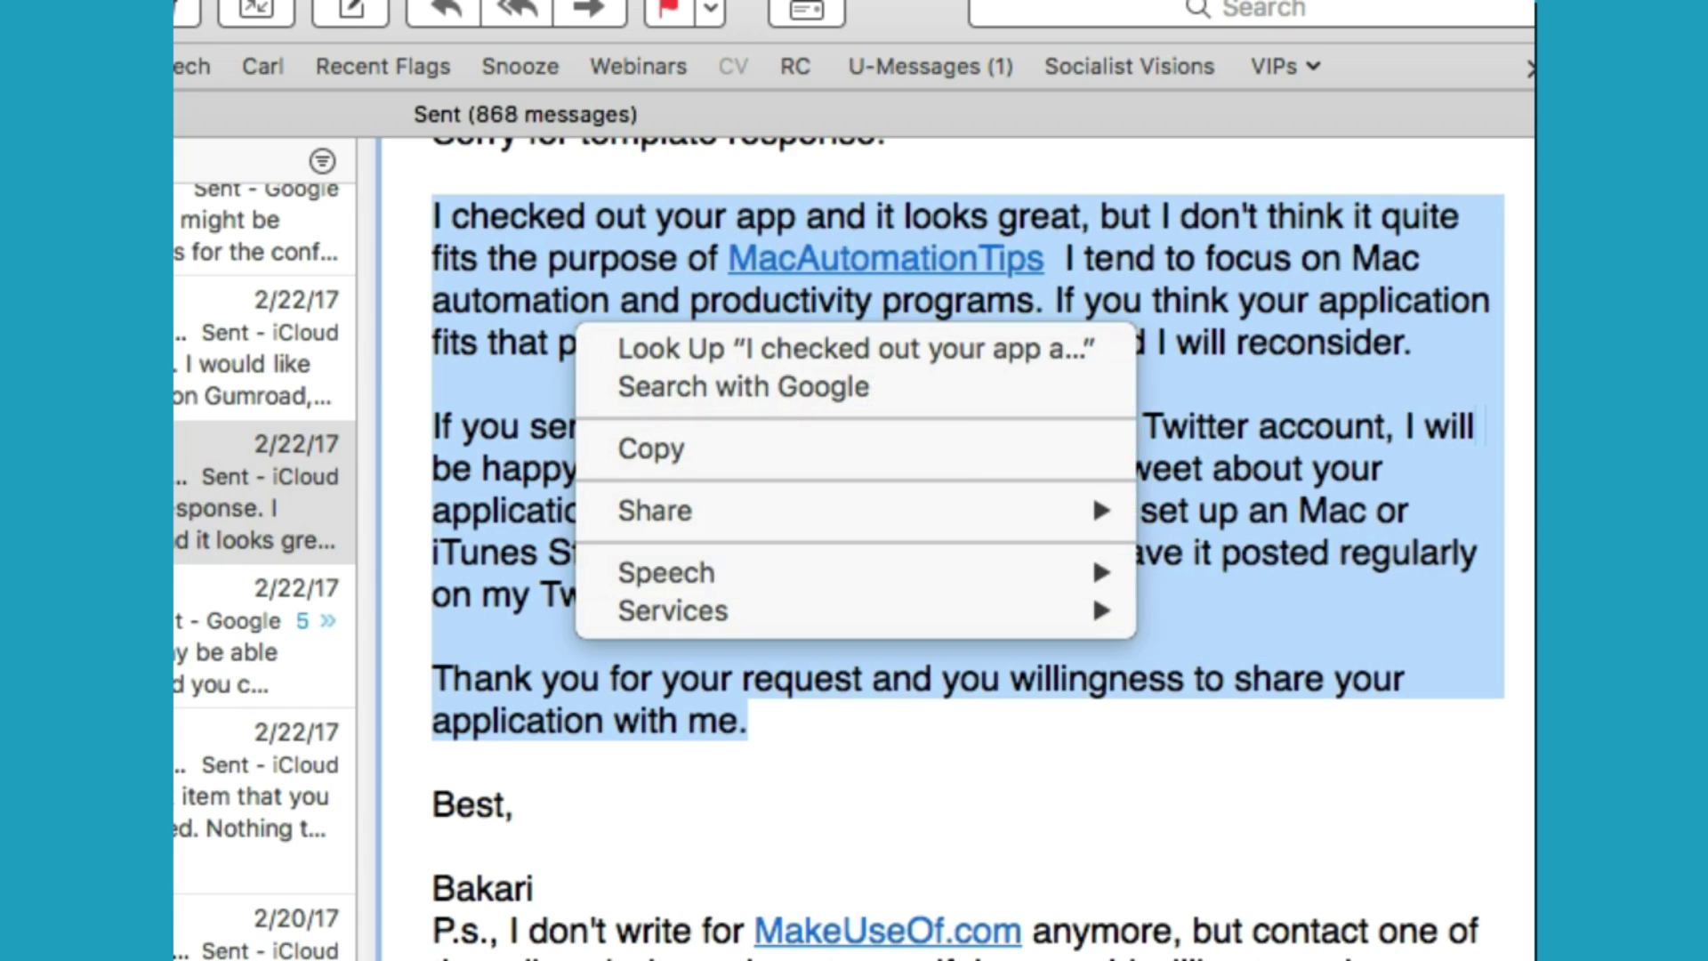
{"action": "mouse_move", "coordinate": [854, 572]}
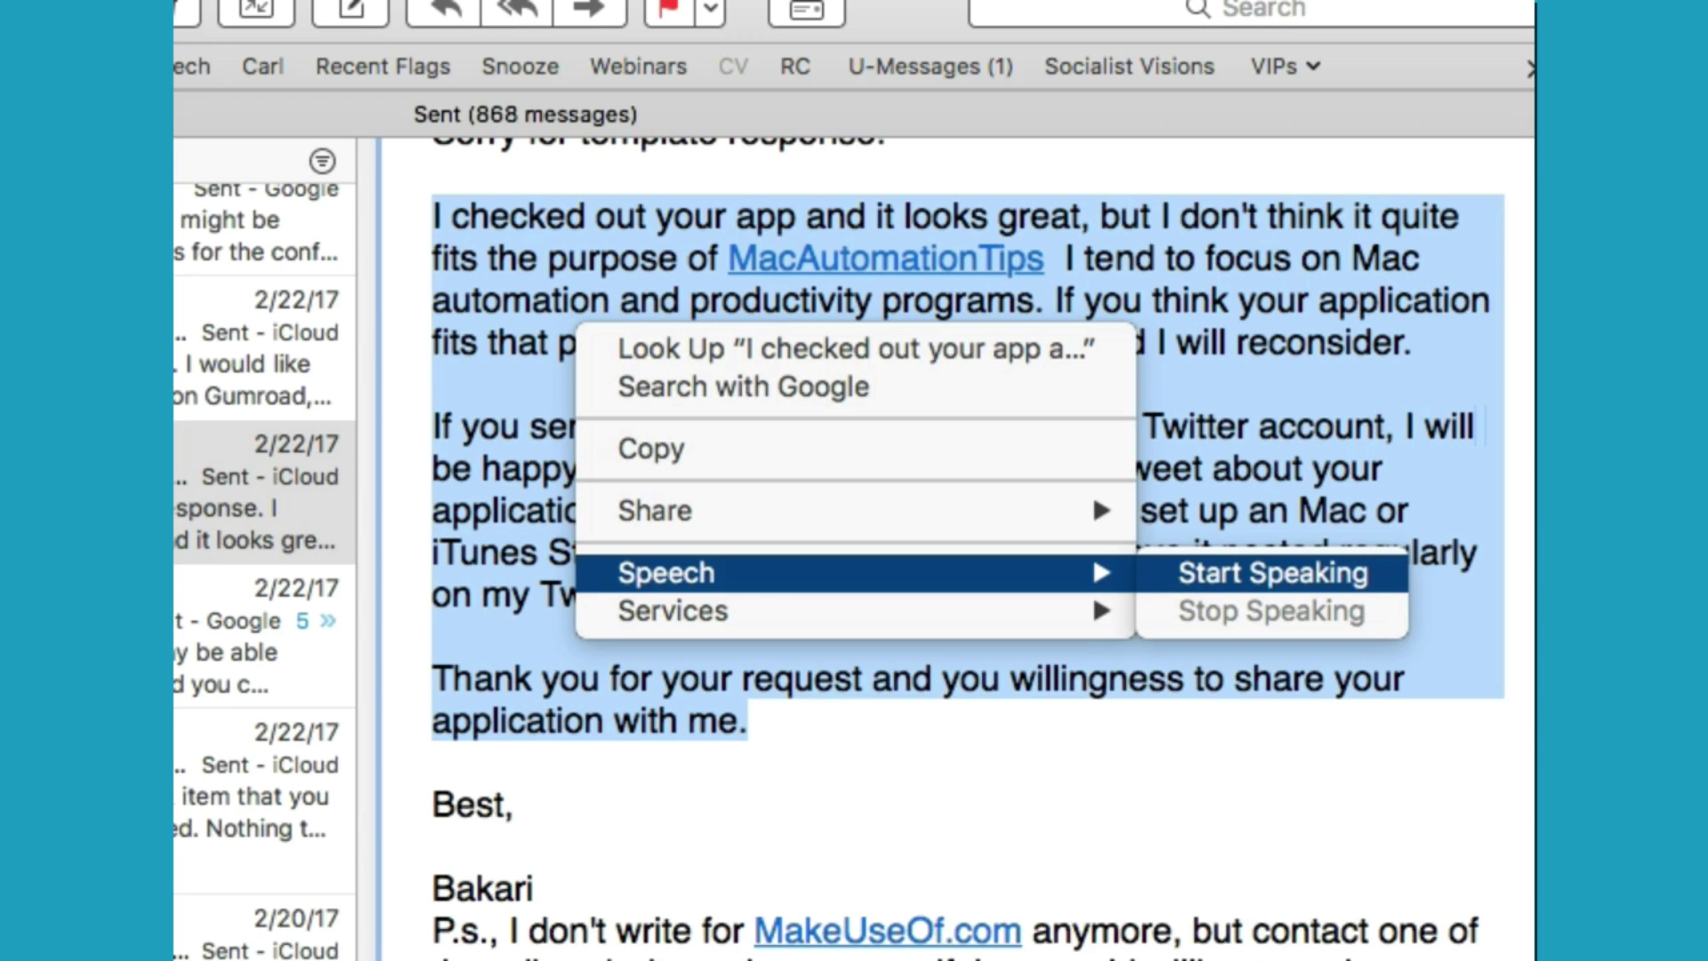
{"action": "key", "text": "Return"}
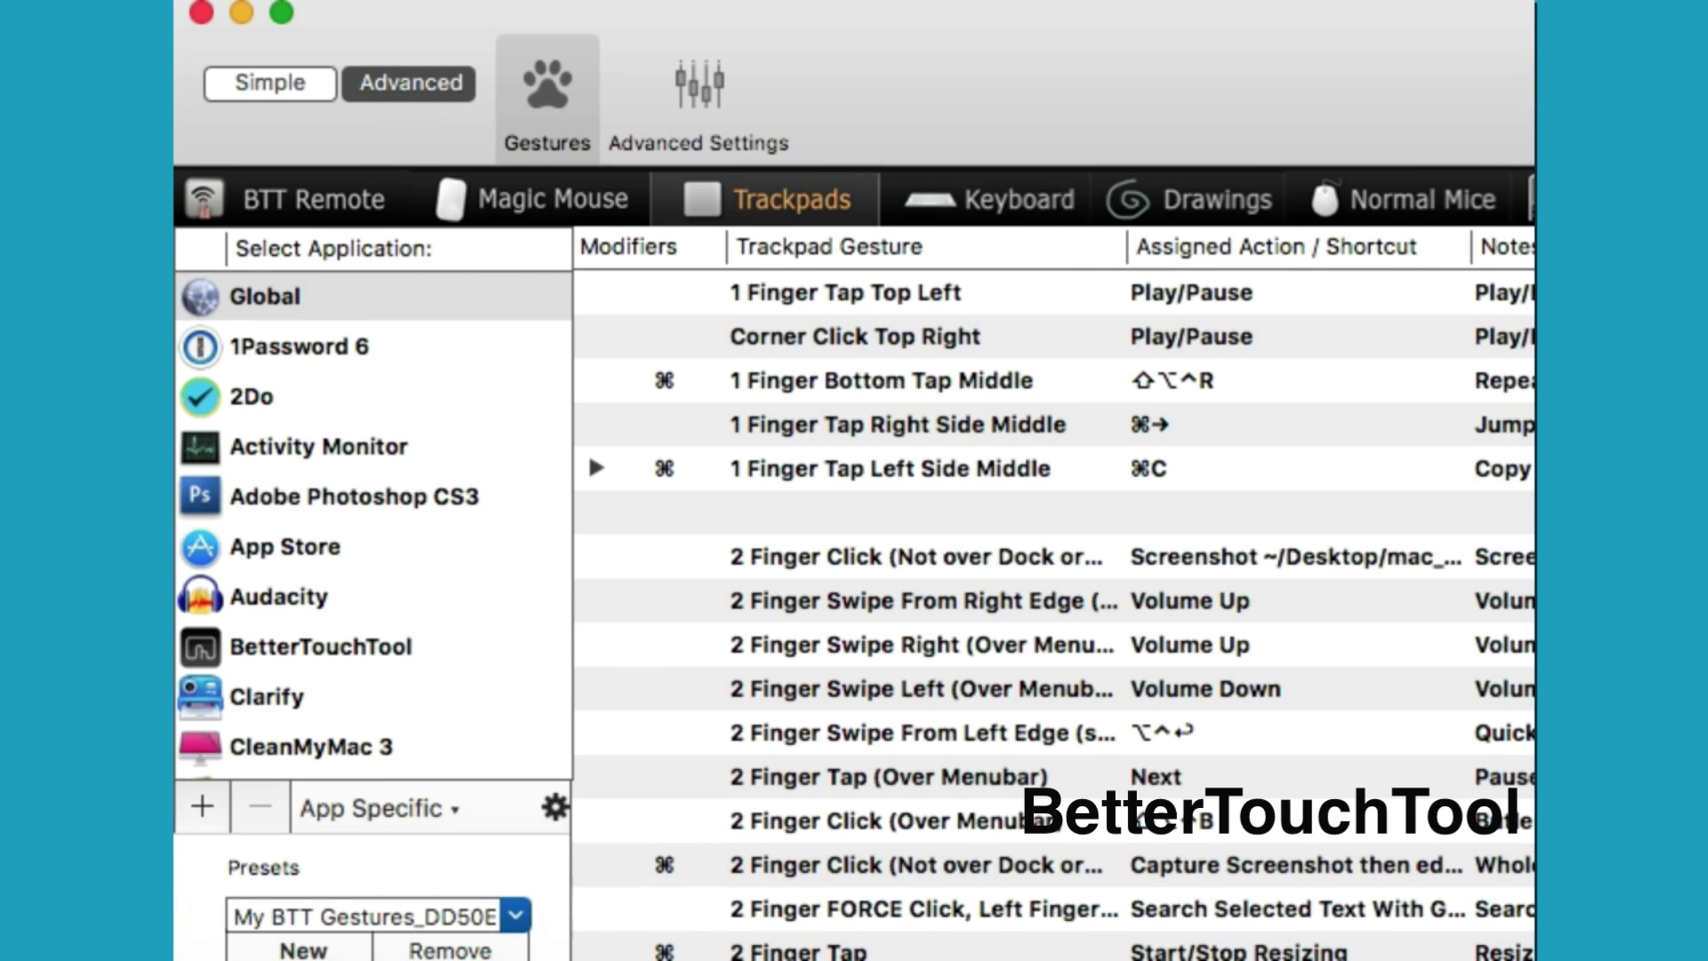
Look through the global trackpad gestures in BetterTouchTool and select the FORCE Click gesture for Alfred Clipboard History
{"action": "scroll", "coordinate": [1053, 613], "scroll_direction": "down", "scroll_amount": 8}
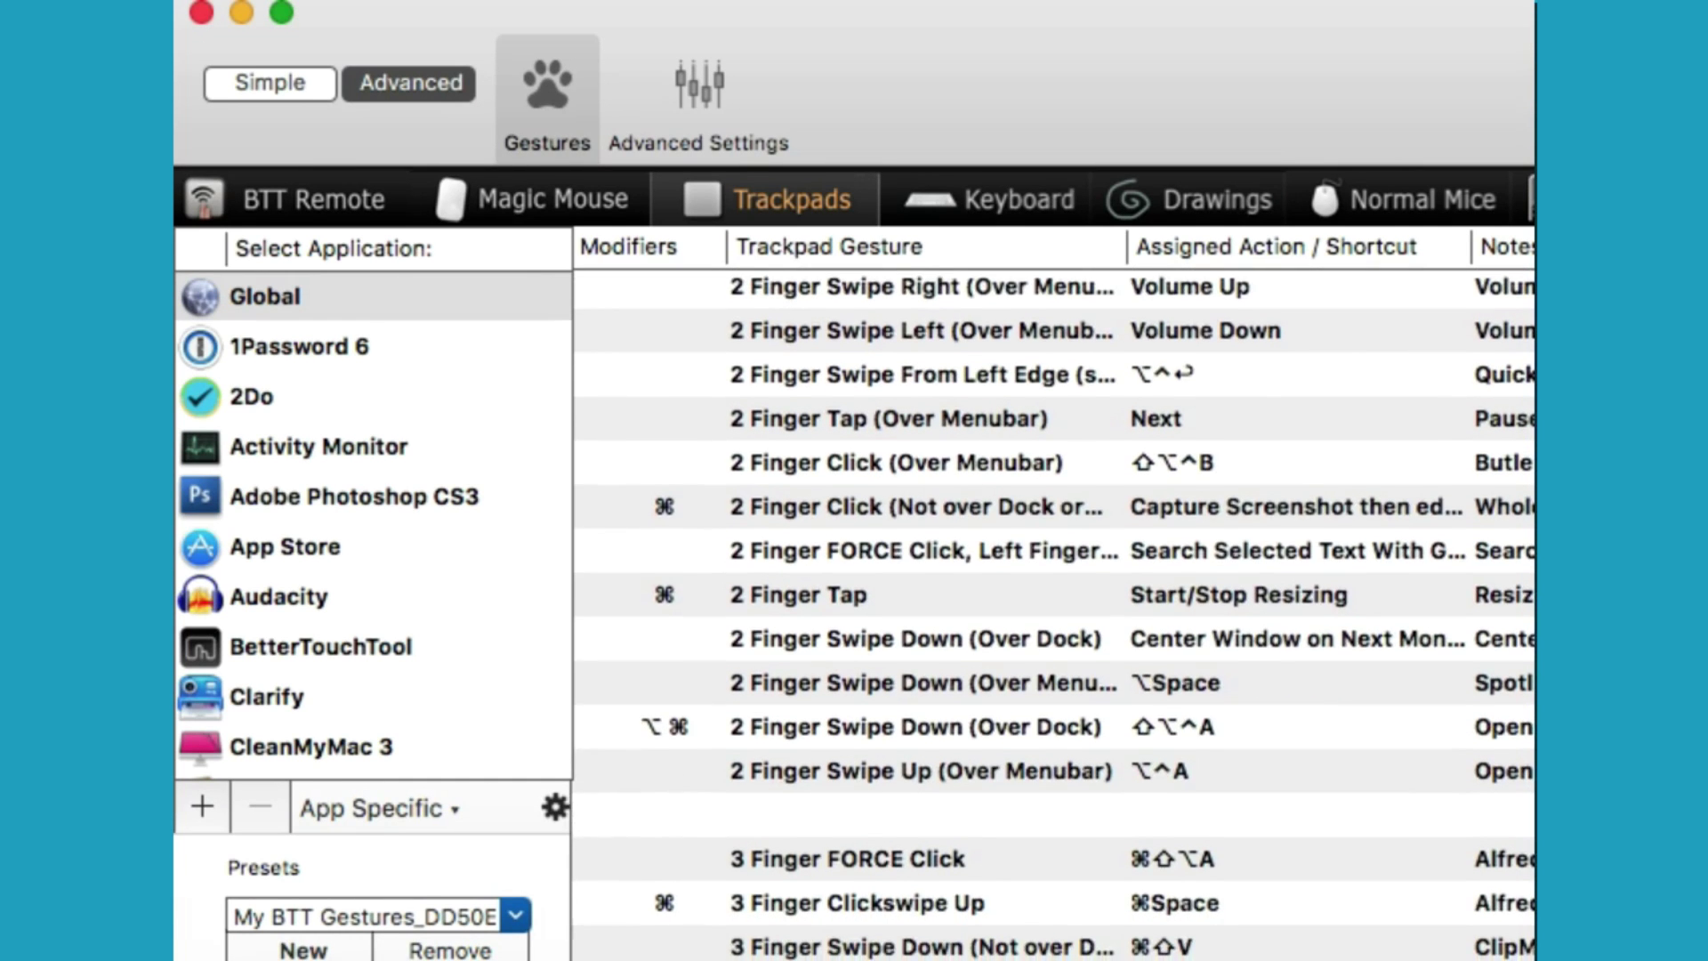
{"action": "scroll", "coordinate": [1054, 614], "scroll_direction": "down", "scroll_amount": 2}
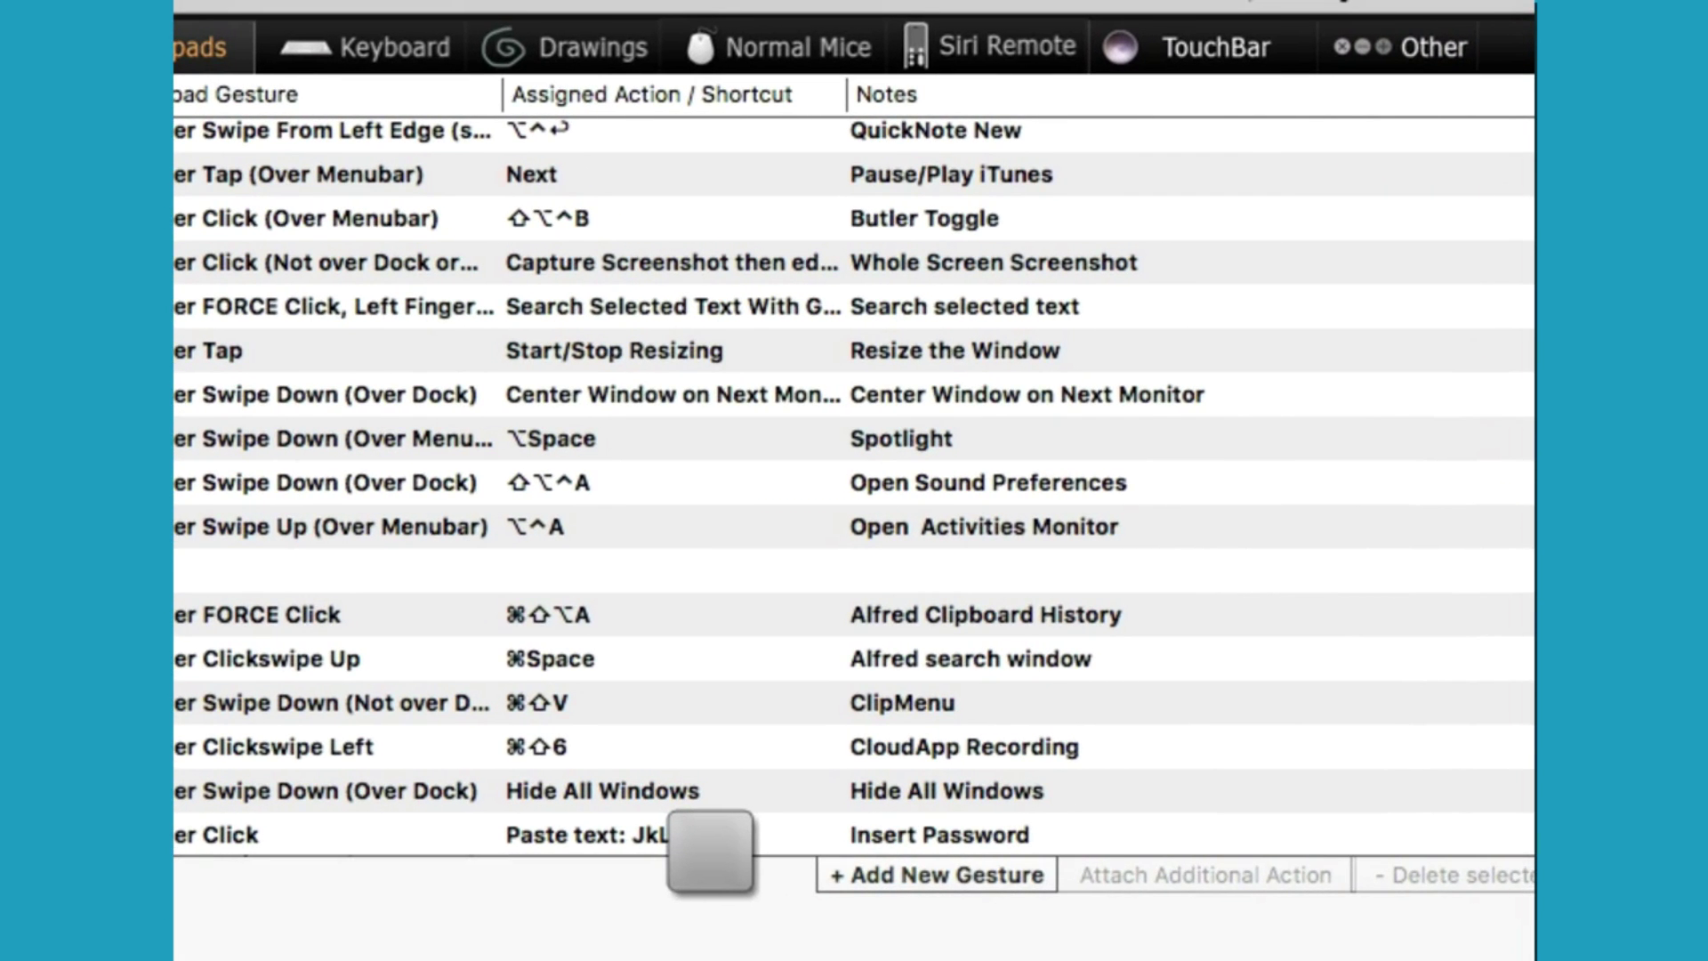
{"action": "left_click", "coordinate": [854, 614]}
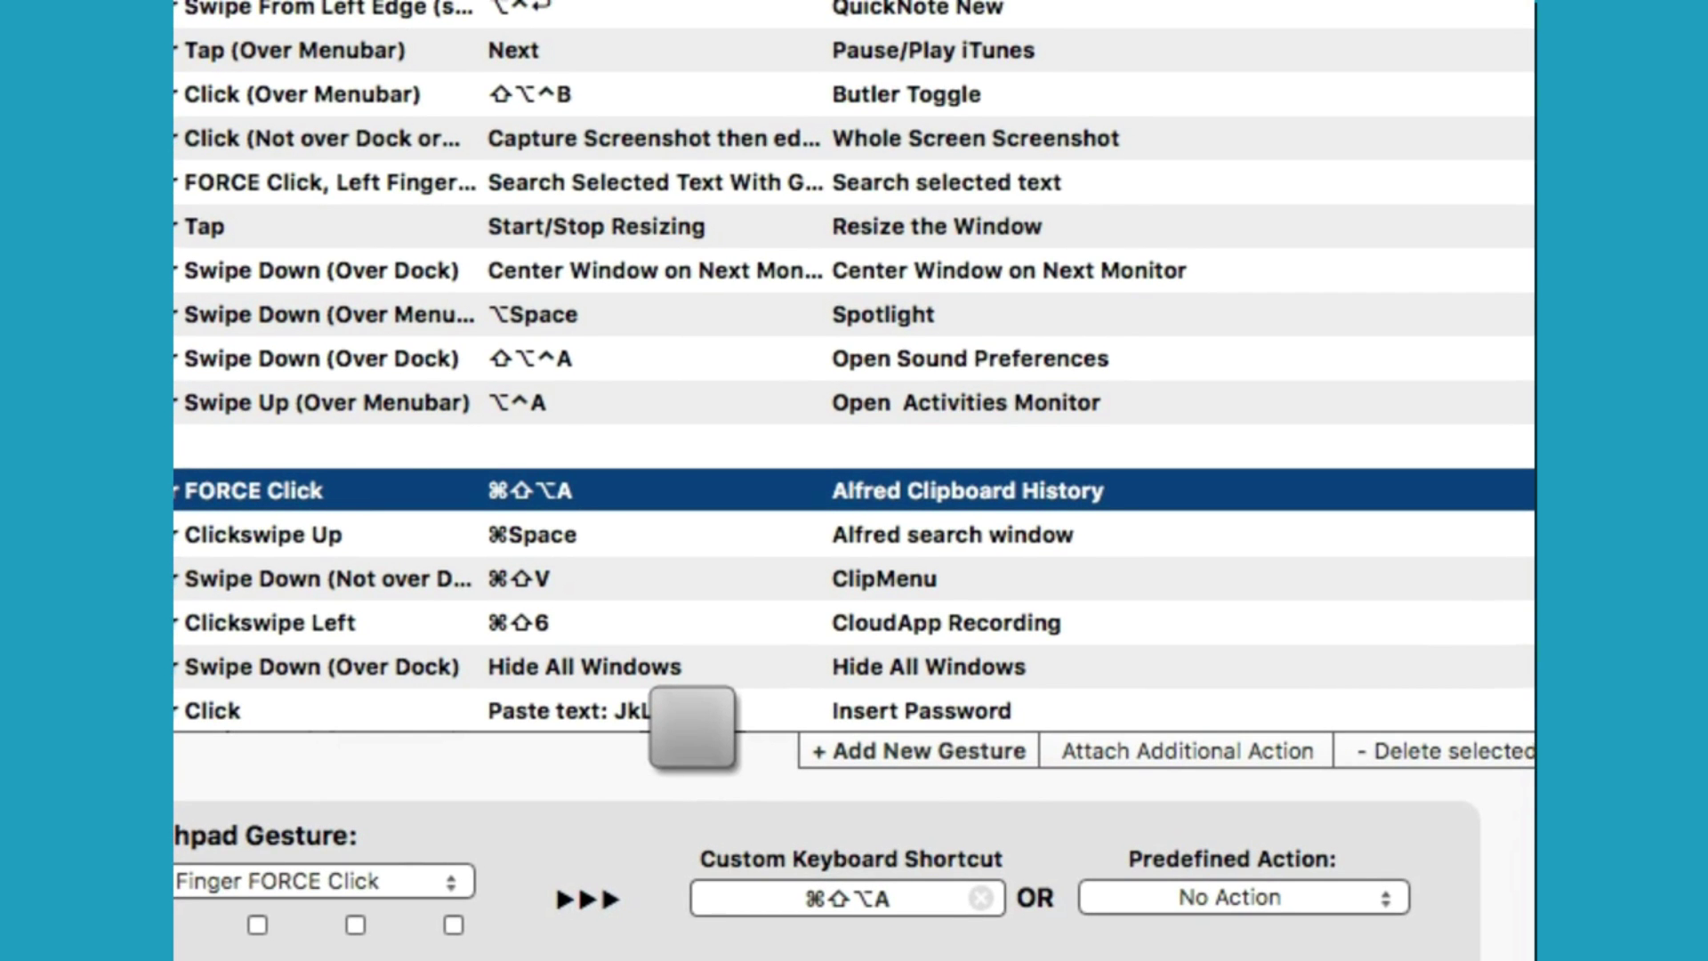
Look through the predefined actions for the FORCE Click gesture, including the Mouse Click Actions and Controlling Other Applications categories
{"action": "left_click", "coordinate": [1230, 897]}
{"action": "scroll", "coordinate": [1201, 462], "scroll_direction": "down", "scroll_amount": 3}
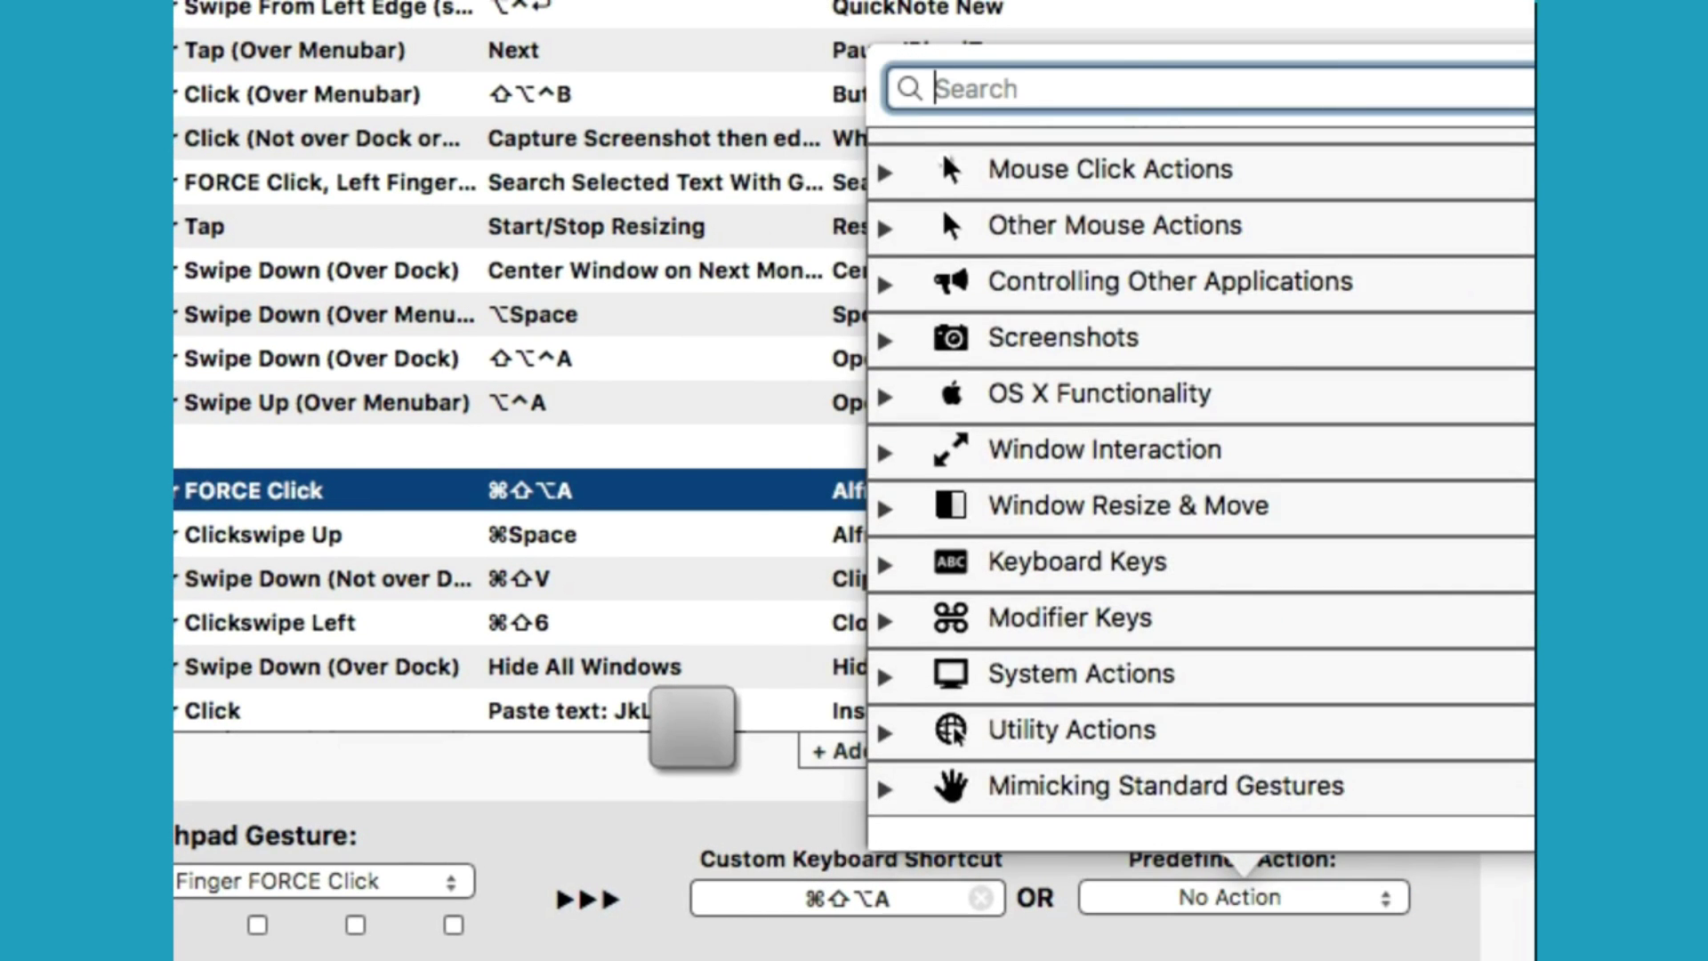
{"action": "scroll", "coordinate": [1201, 463], "scroll_direction": "up", "scroll_amount": 3}
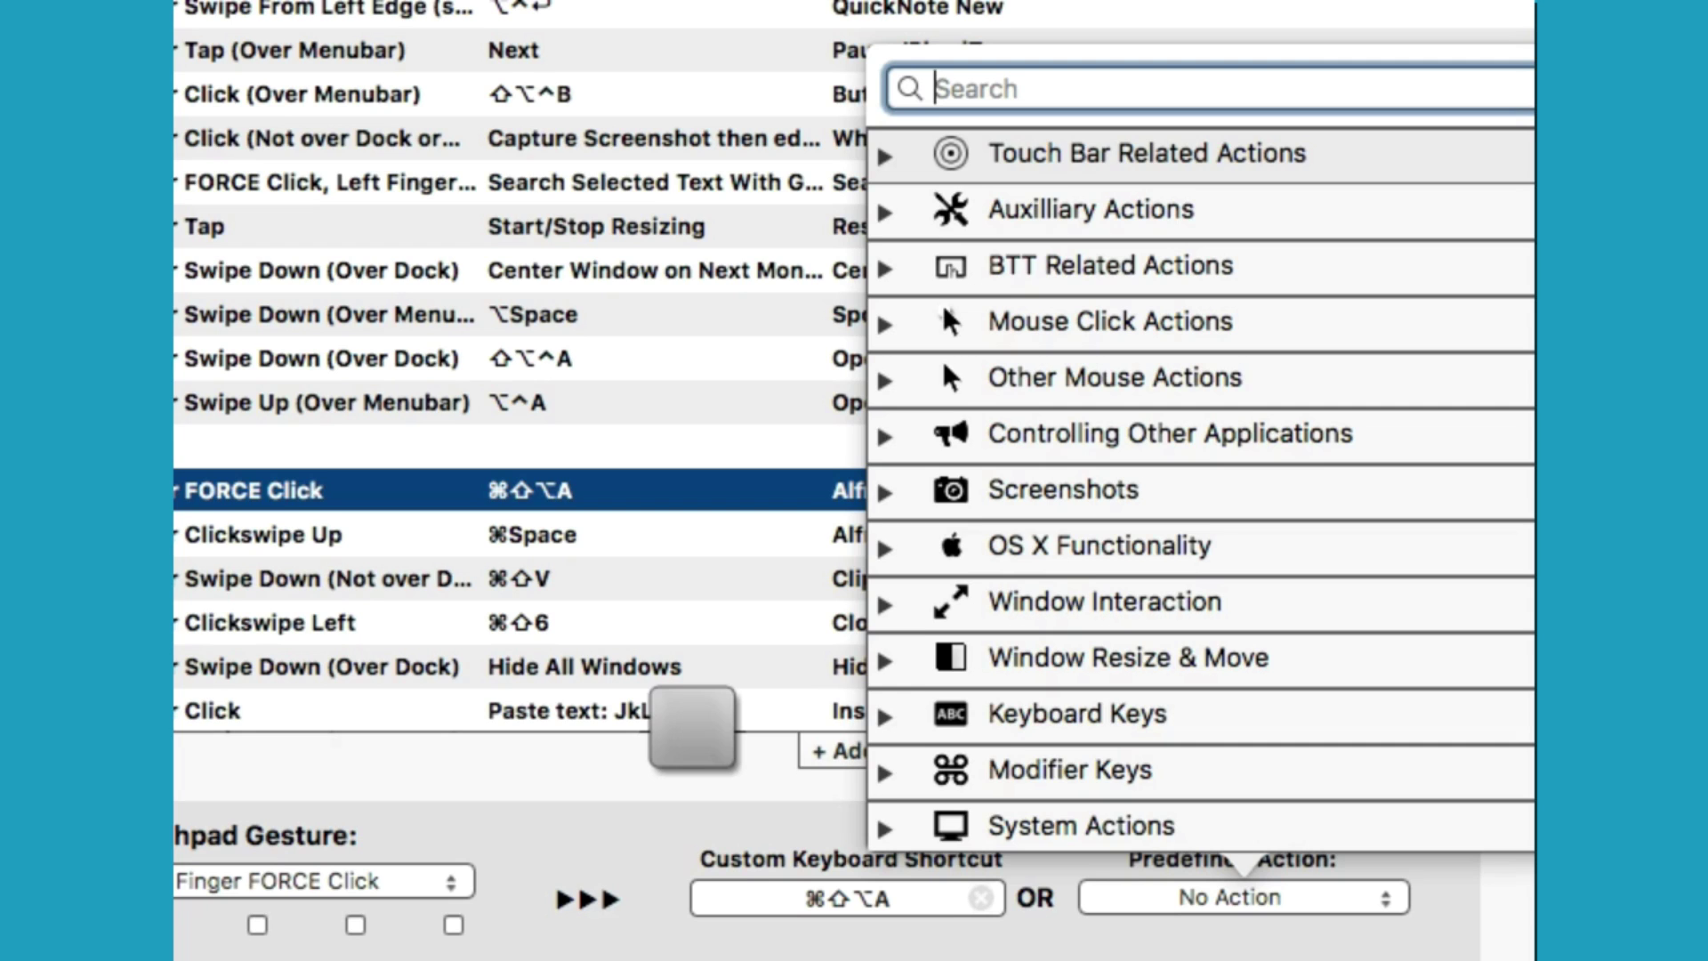
{"action": "scroll", "coordinate": [945, 318], "scroll_direction": "down", "scroll_amount": 2}
{"action": "left_click", "coordinate": [945, 230]}
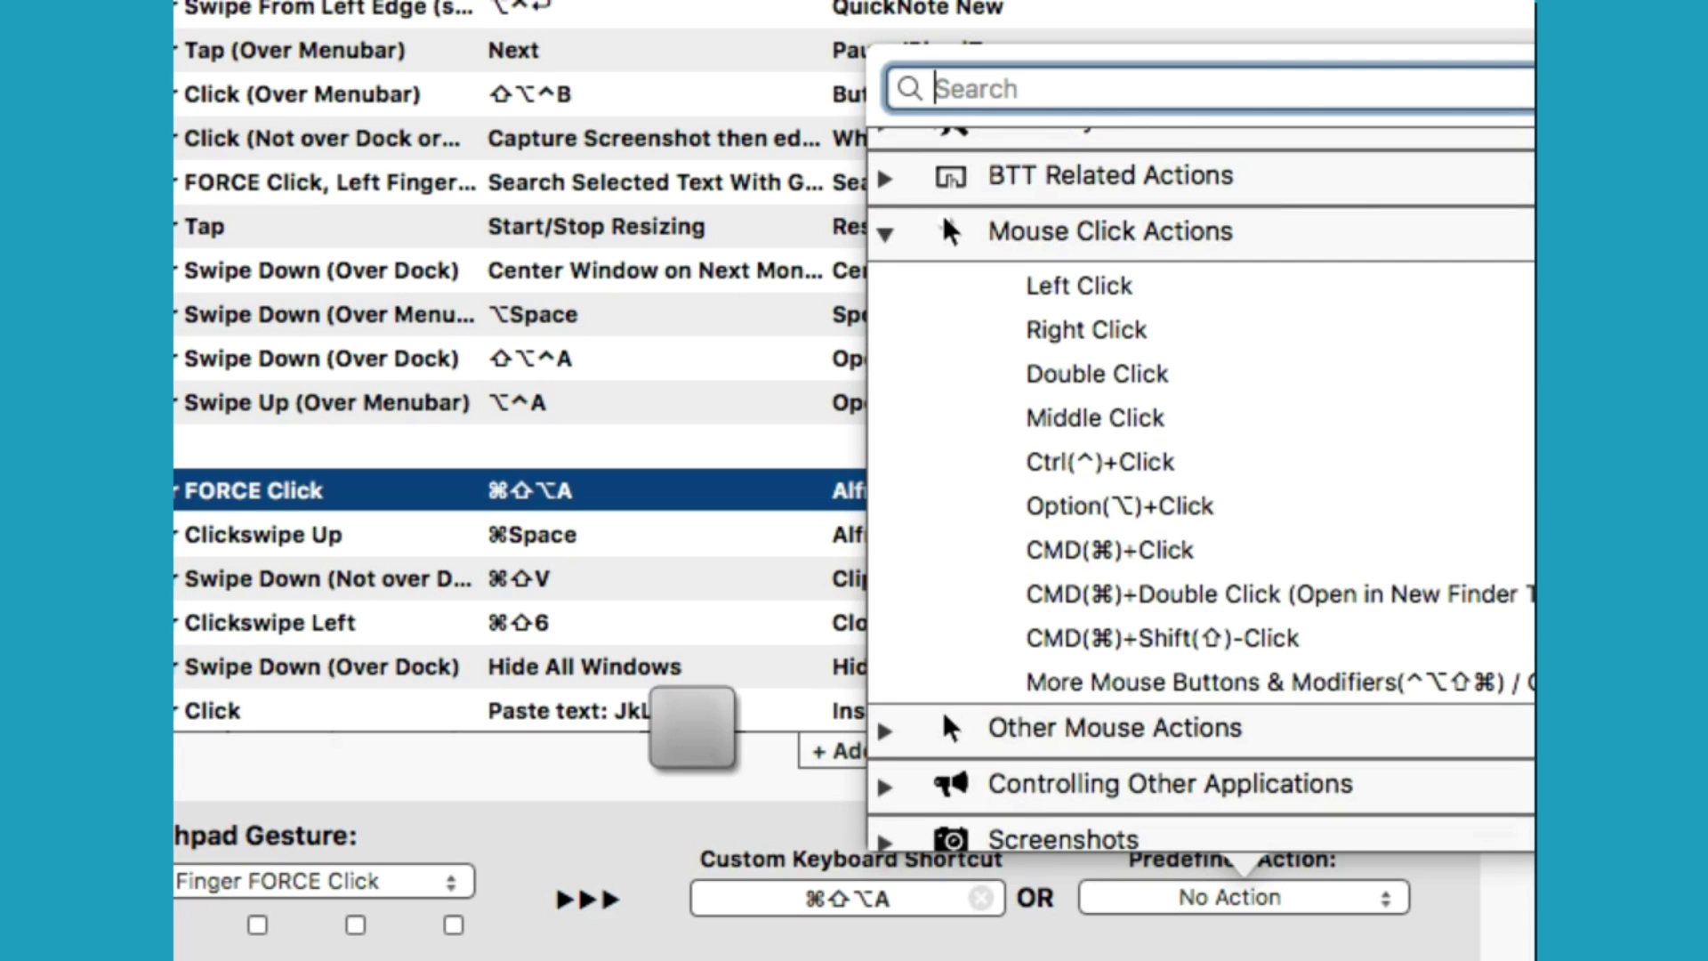
{"action": "left_click", "coordinate": [945, 231]}
{"action": "left_click", "coordinate": [1169, 344]}
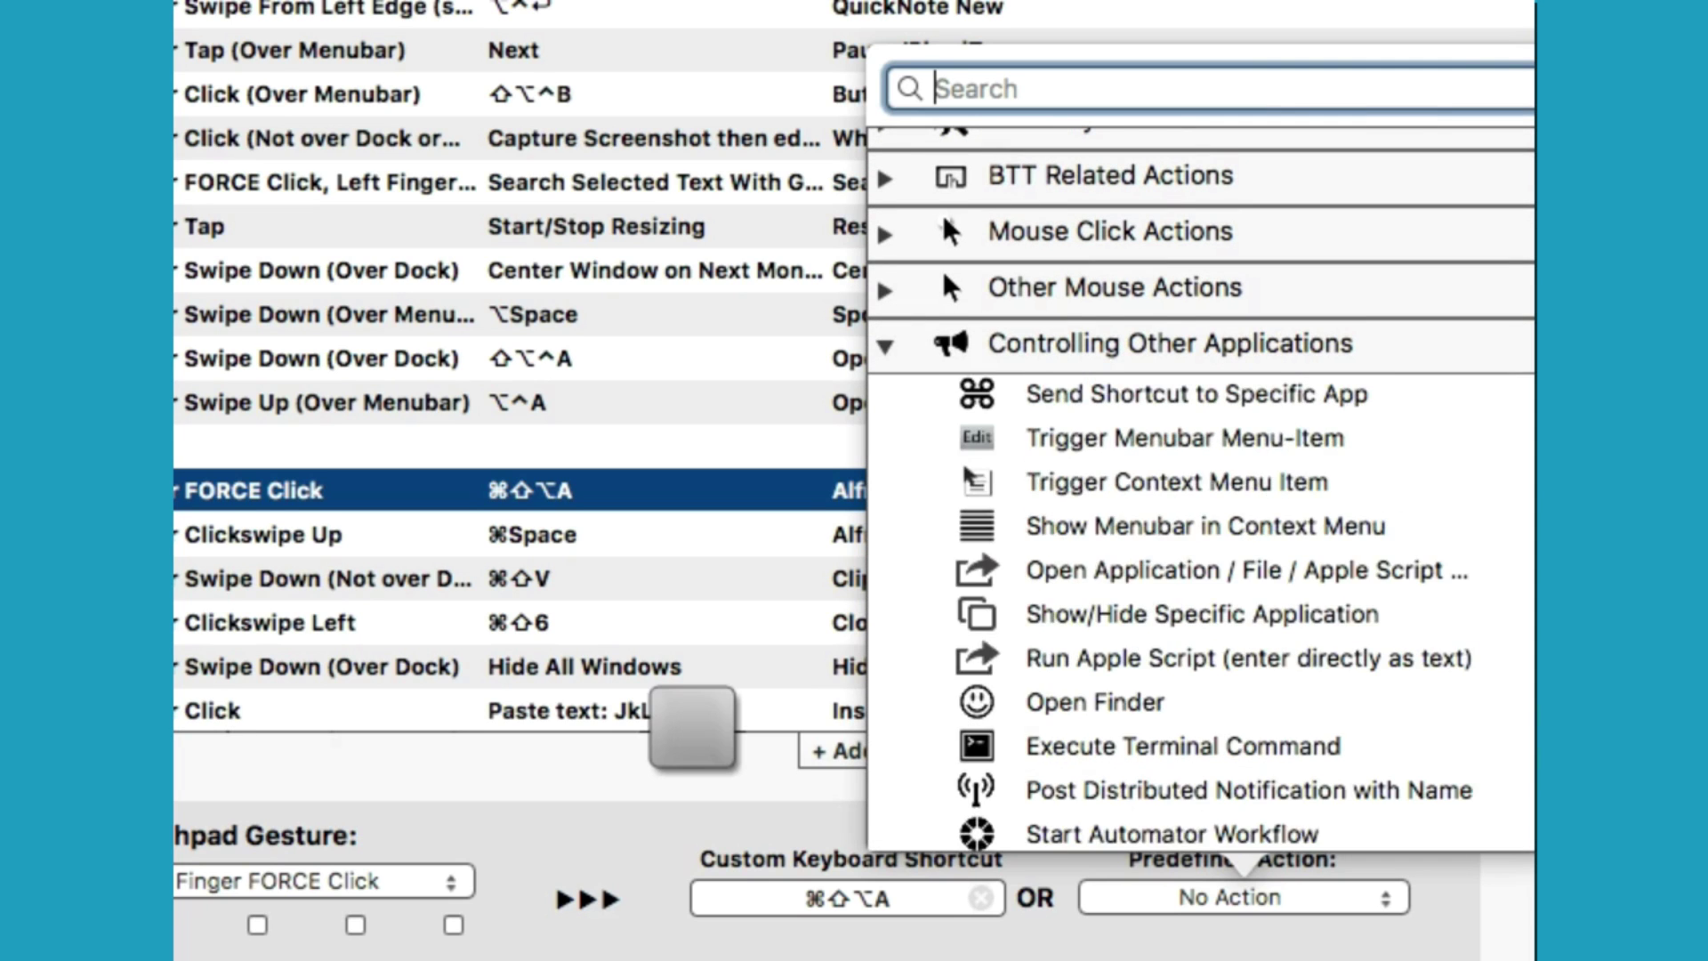
{"action": "left_click", "coordinate": [1170, 343]}
{"action": "left_click", "coordinate": [945, 343]}
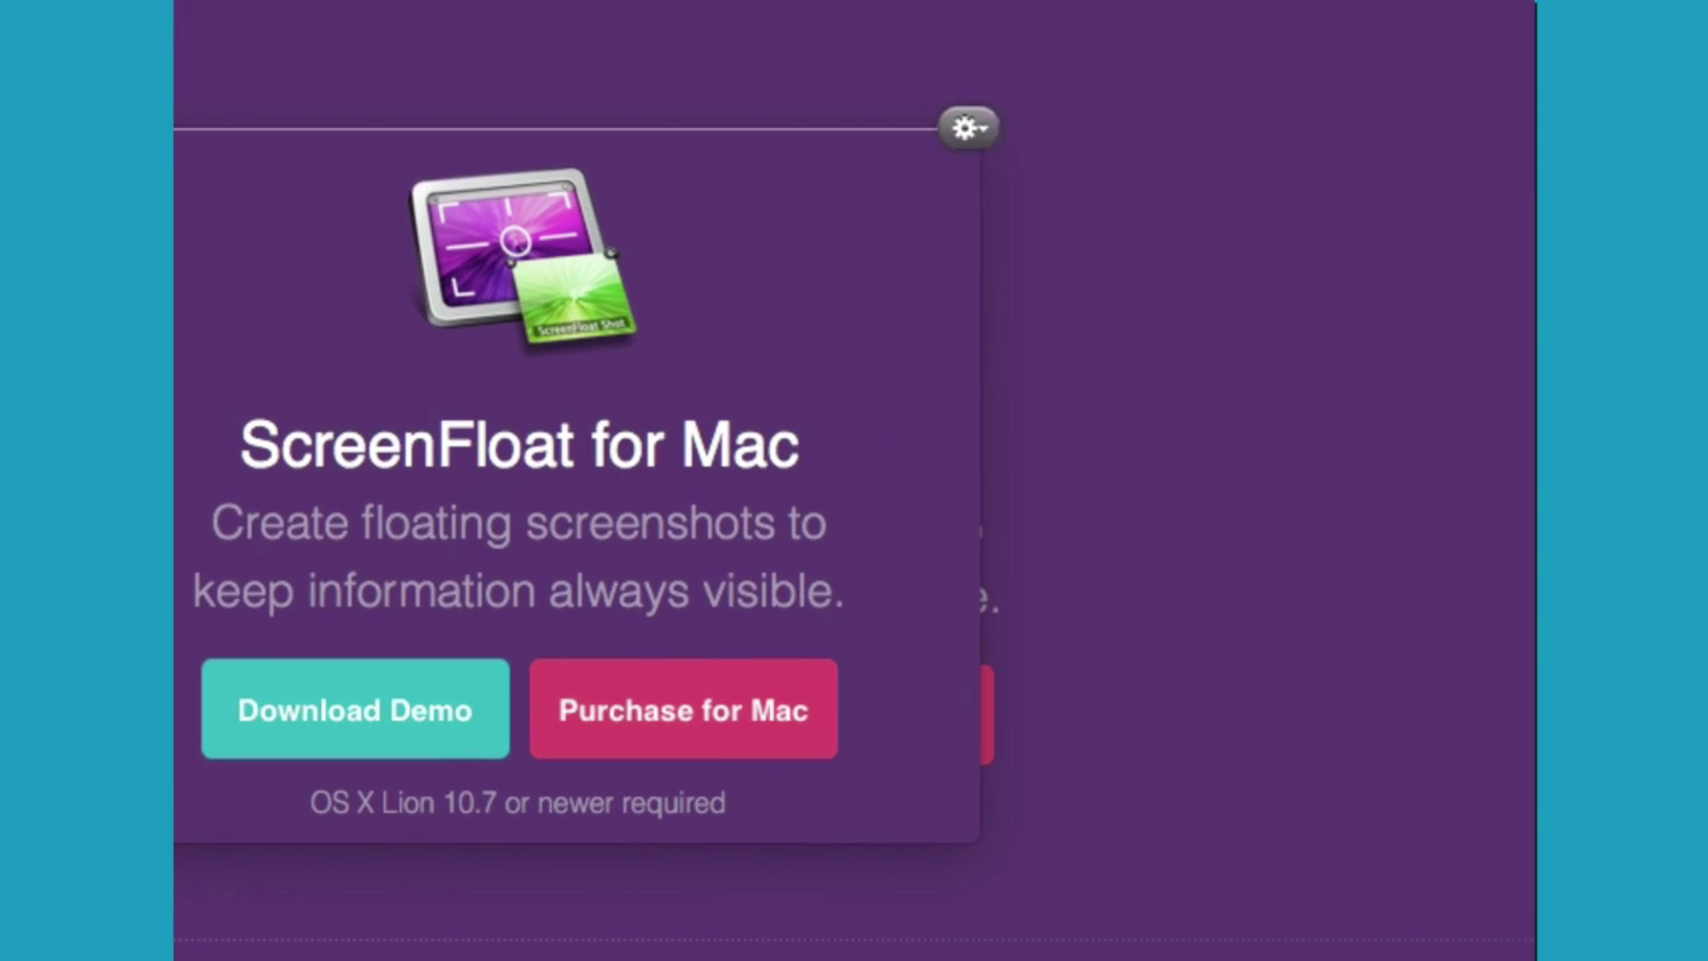
Switch to ScreenFloat and examine the options available for the floating shot, including its sharing choices
{"action": "left_click", "coordinate": [968, 128]}
{"action": "mouse_move", "coordinate": [1162, 260]}
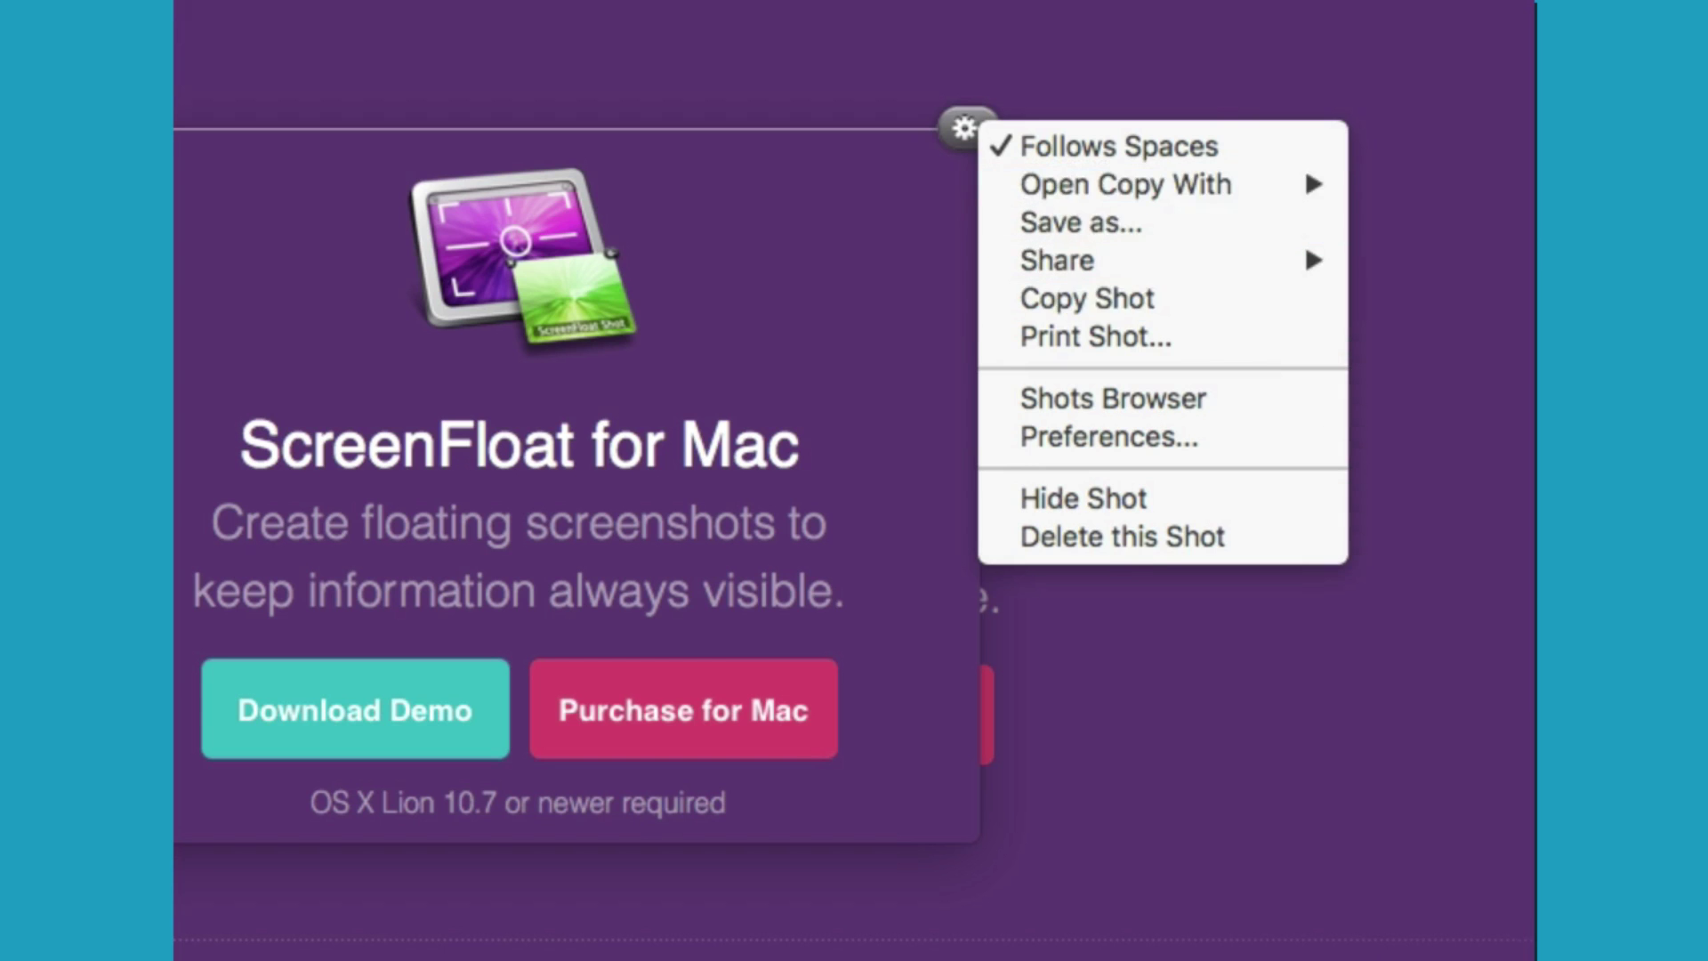
{"action": "key", "text": "Escape"}
{"action": "left_click", "coordinate": [767, 124]}
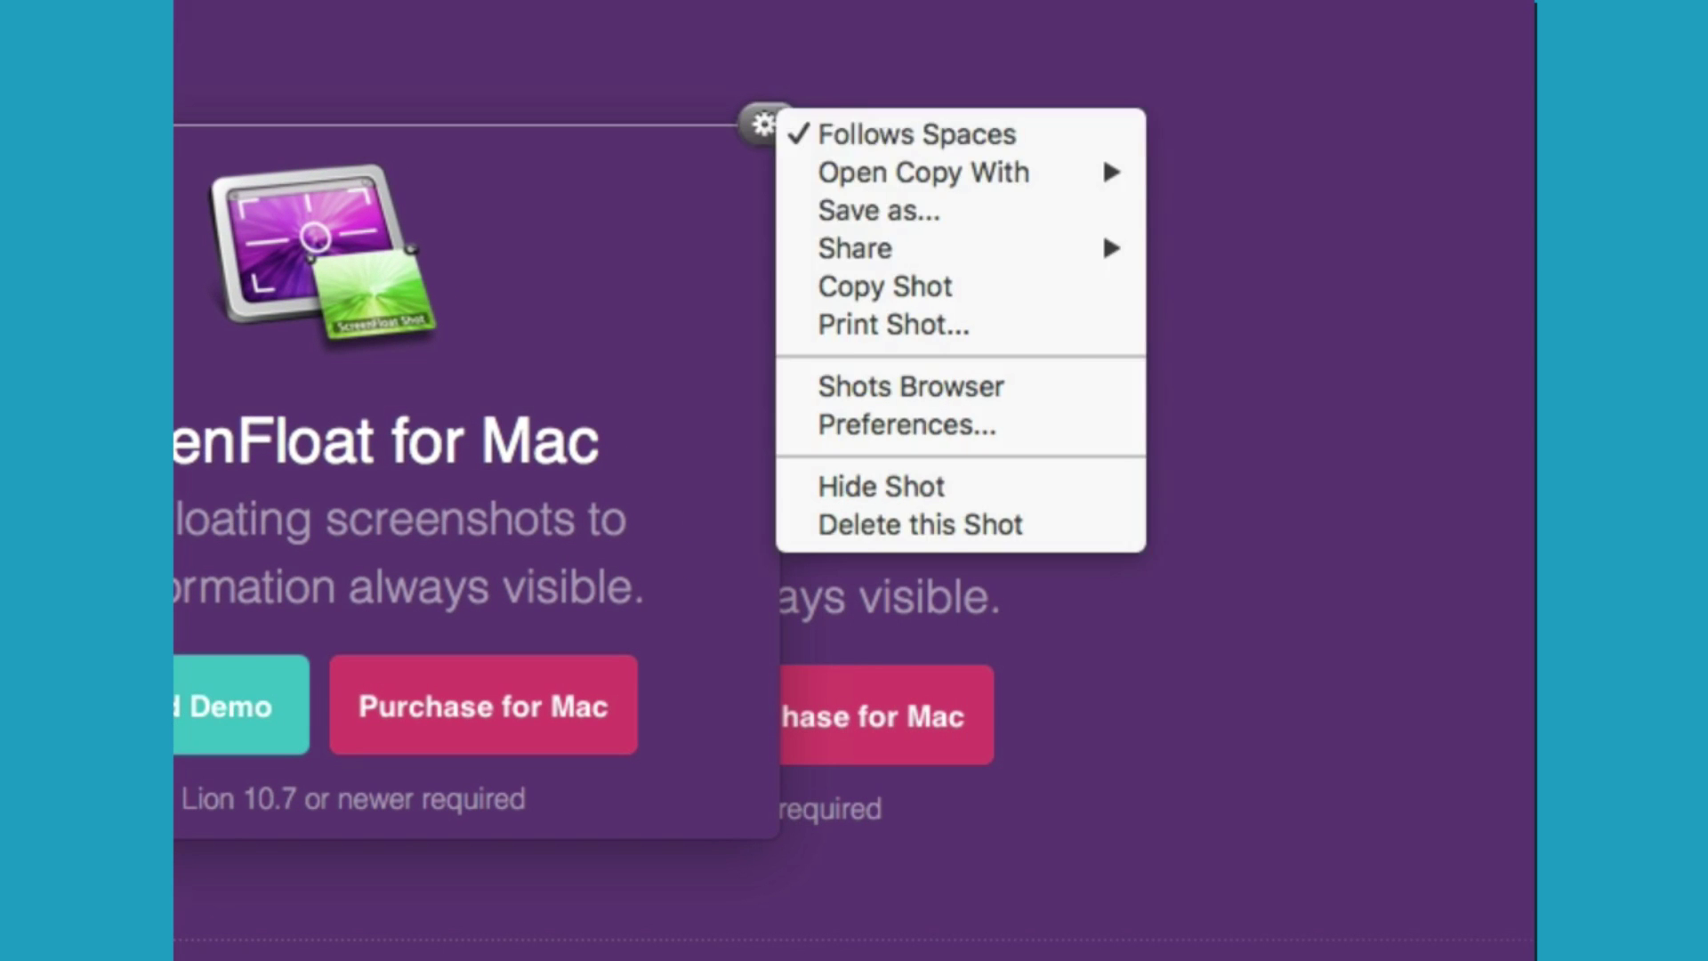
{"action": "mouse_move", "coordinate": [1103, 248]}
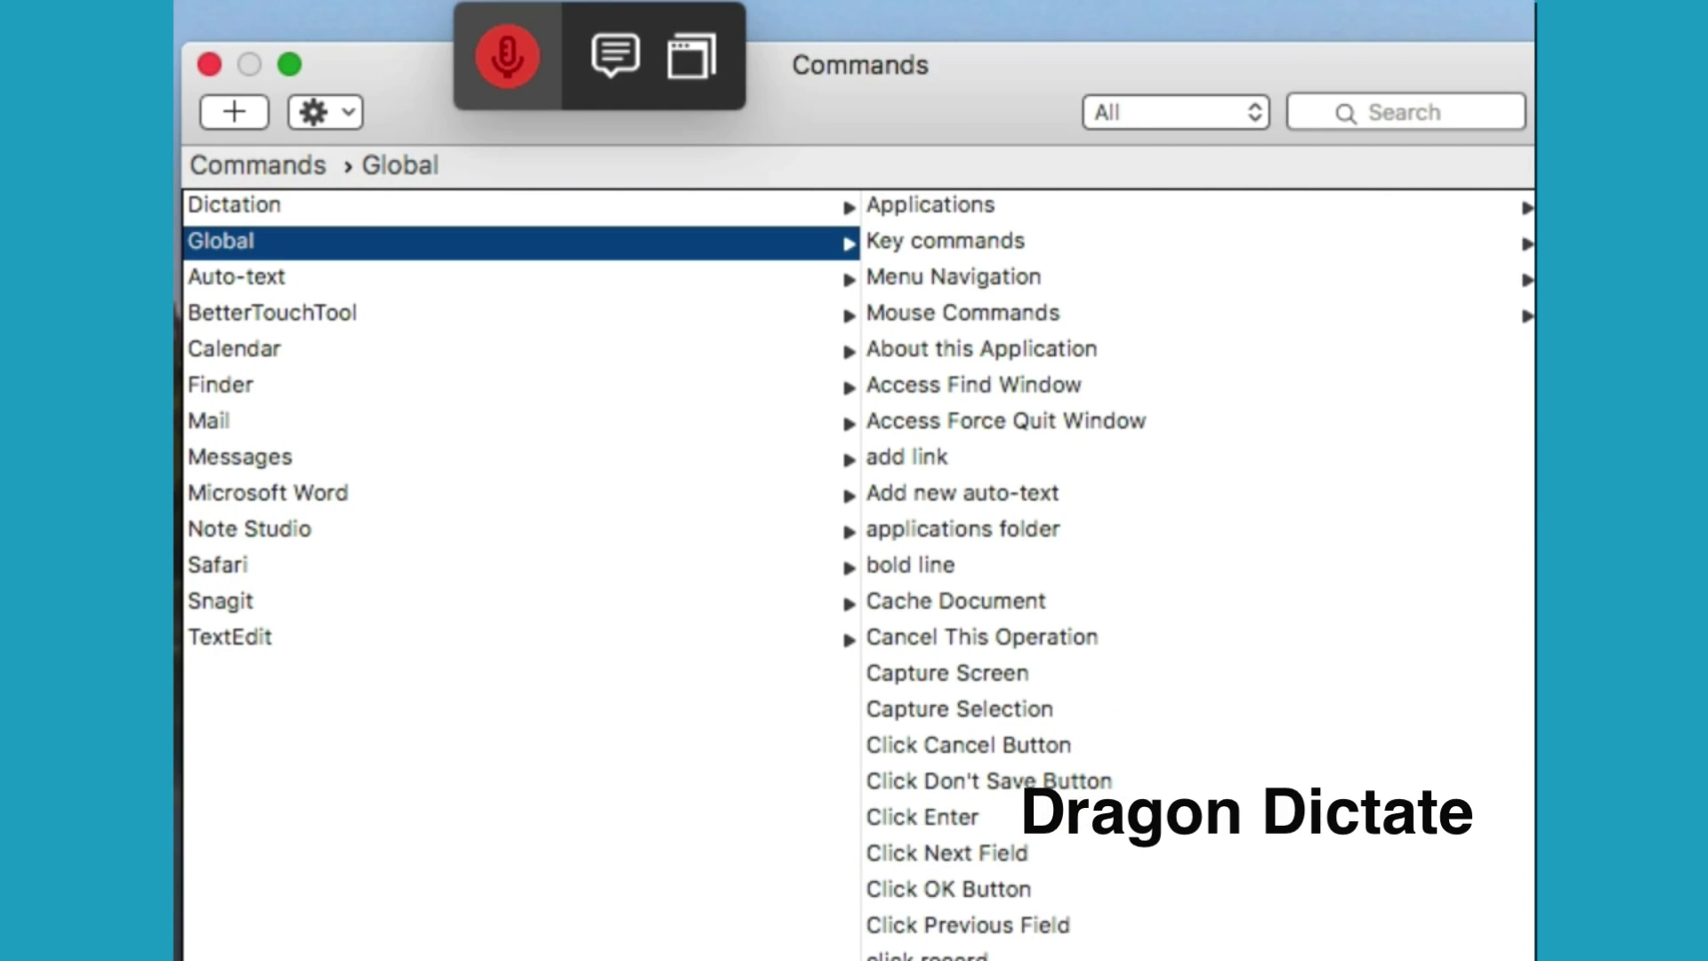
In Dragon Dictate's Global commands, find the "screenshot" command, view its keystroke definition and close it without saving
{"action": "scroll", "coordinate": [1191, 569], "scroll_direction": "down", "scroll_amount": 20}
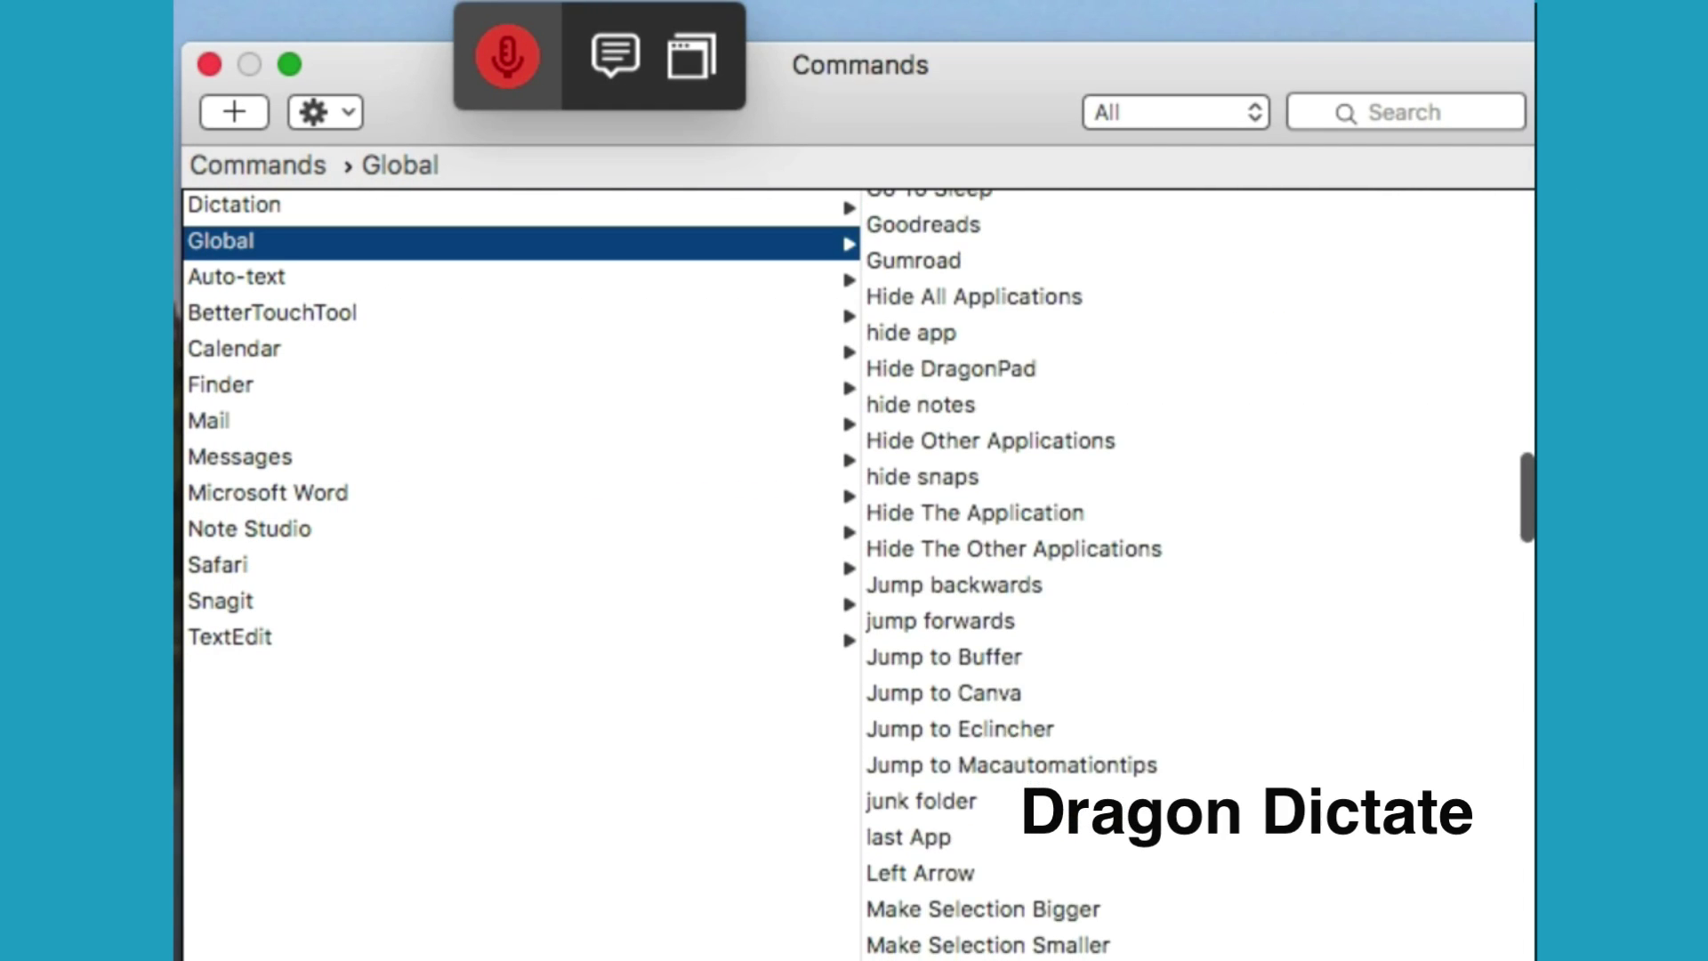
{"action": "scroll", "coordinate": [1192, 569], "scroll_direction": "down", "scroll_amount": 20}
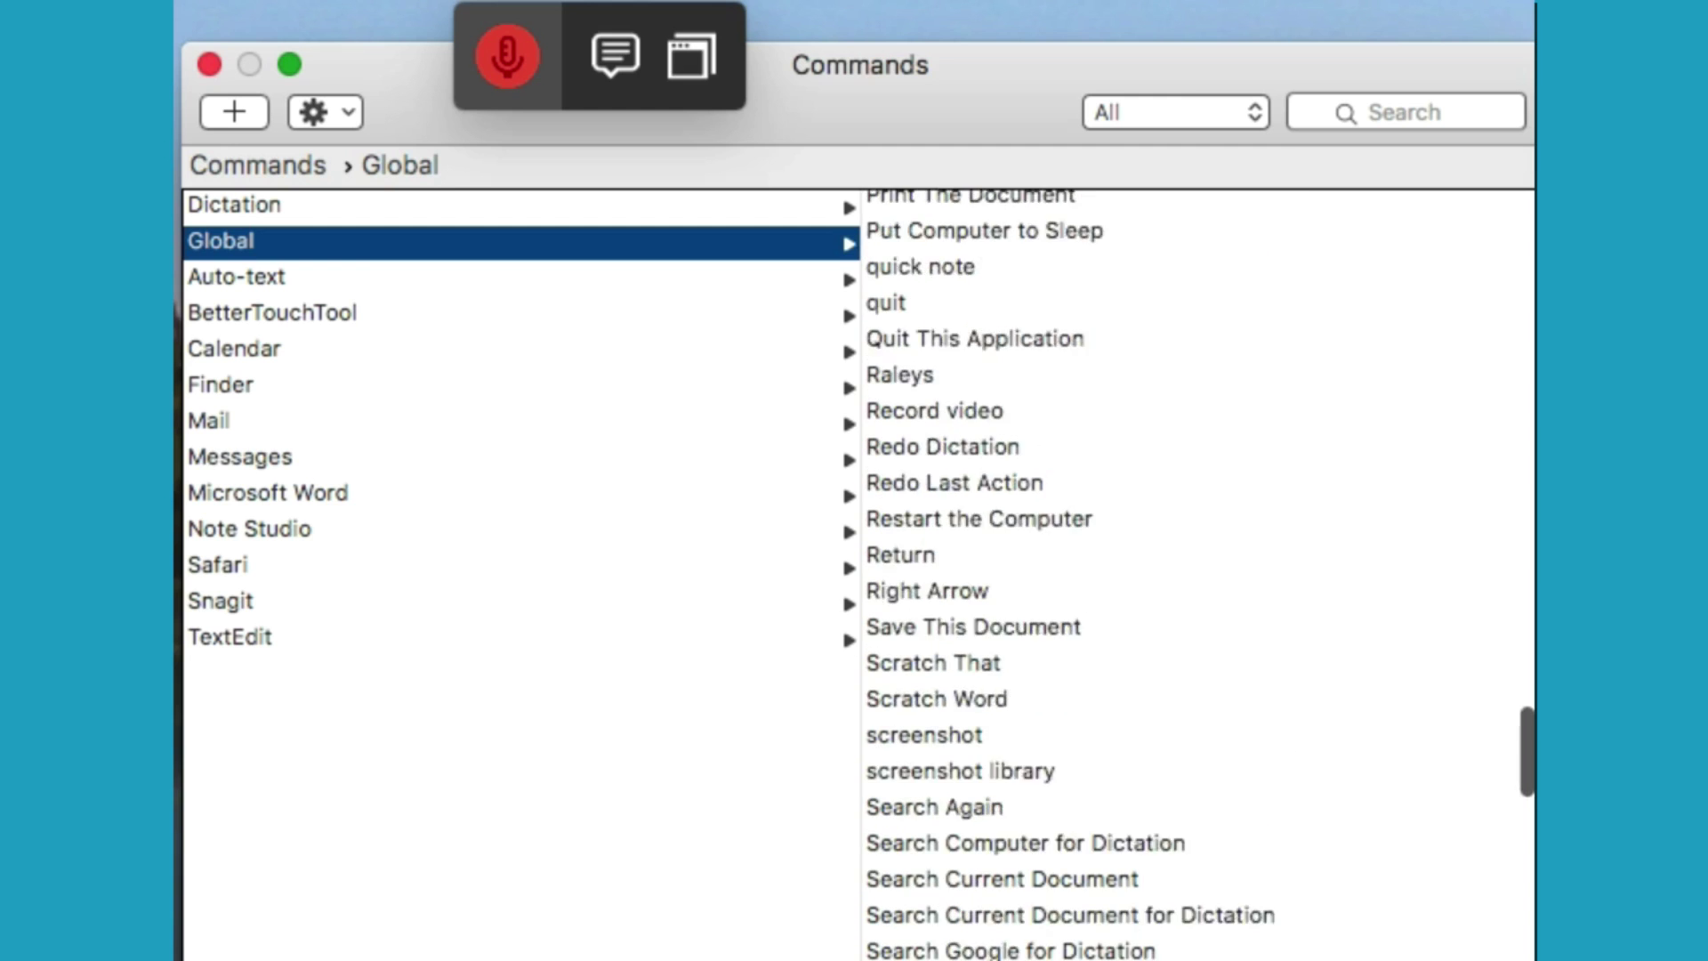
{"action": "double_click", "coordinate": [924, 695]}
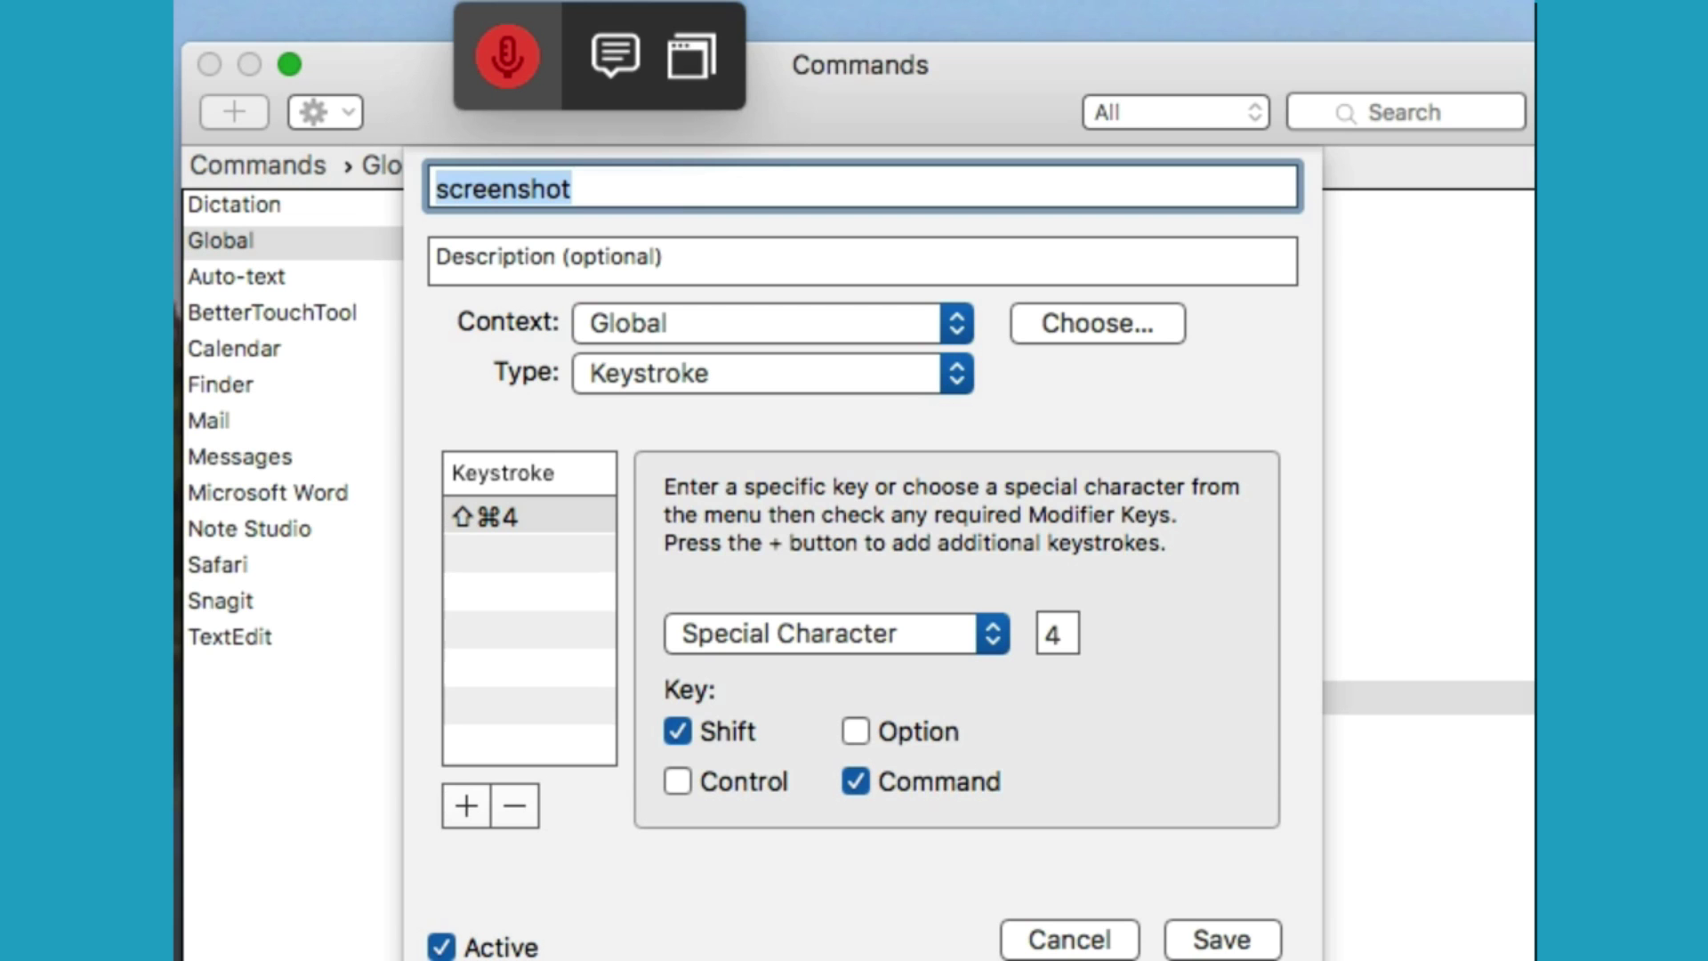
{"action": "key", "text": "Escape"}
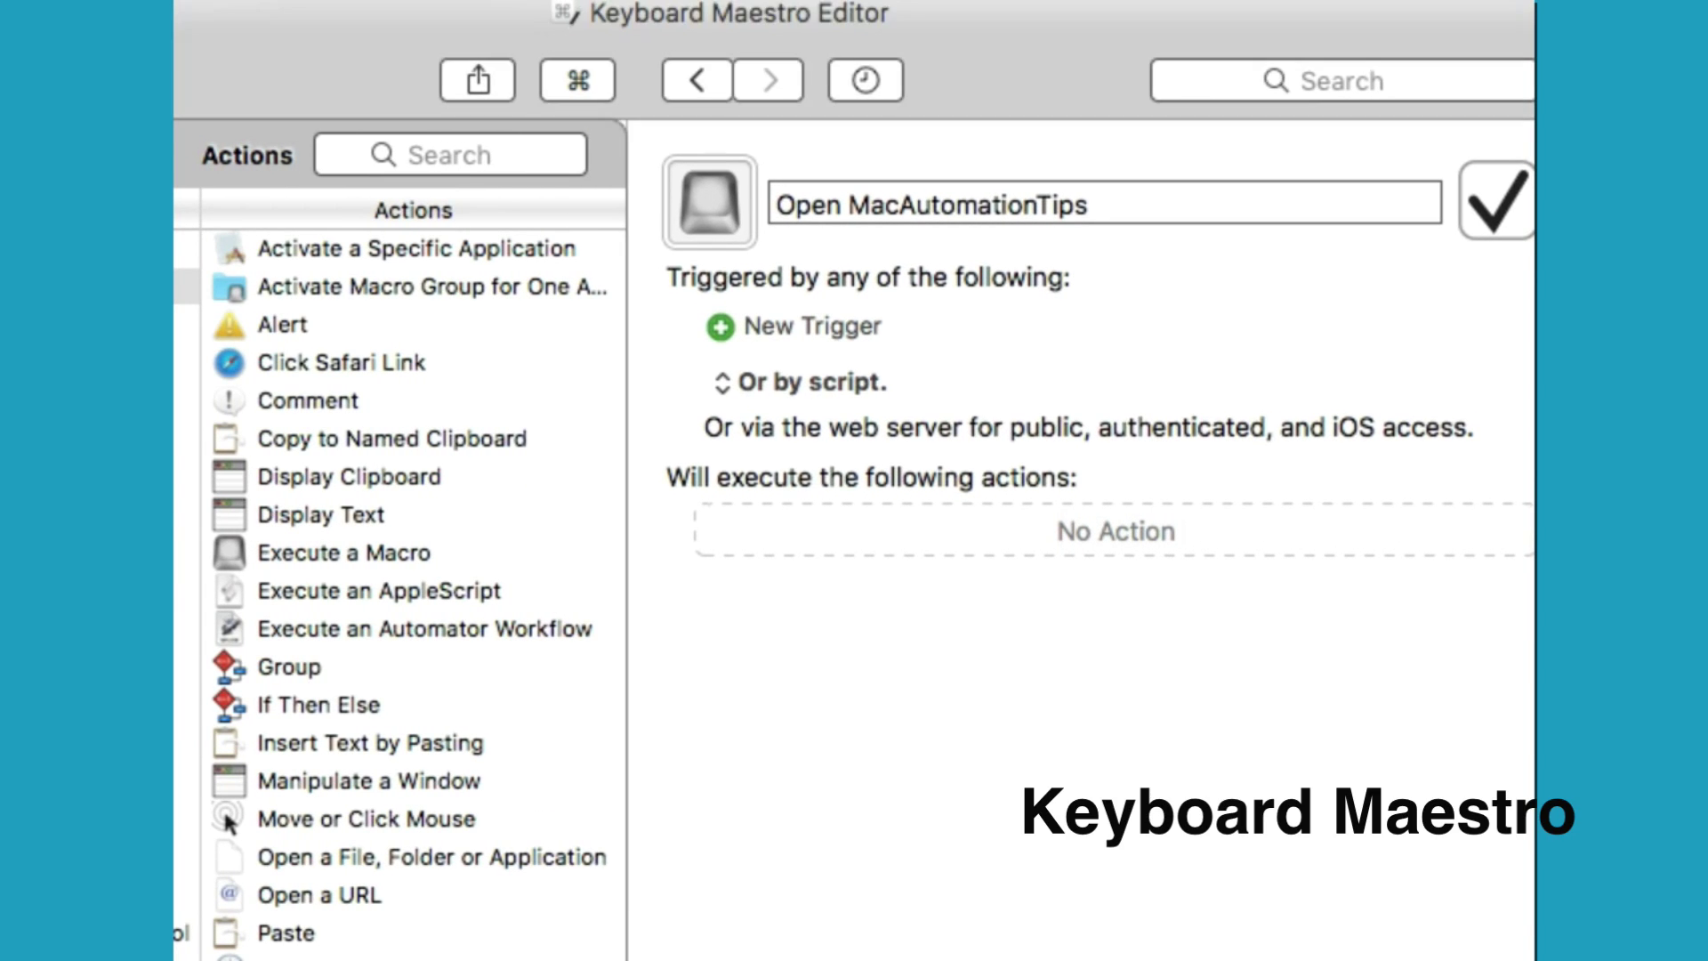
{"action": "left_click", "coordinate": [412, 895]}
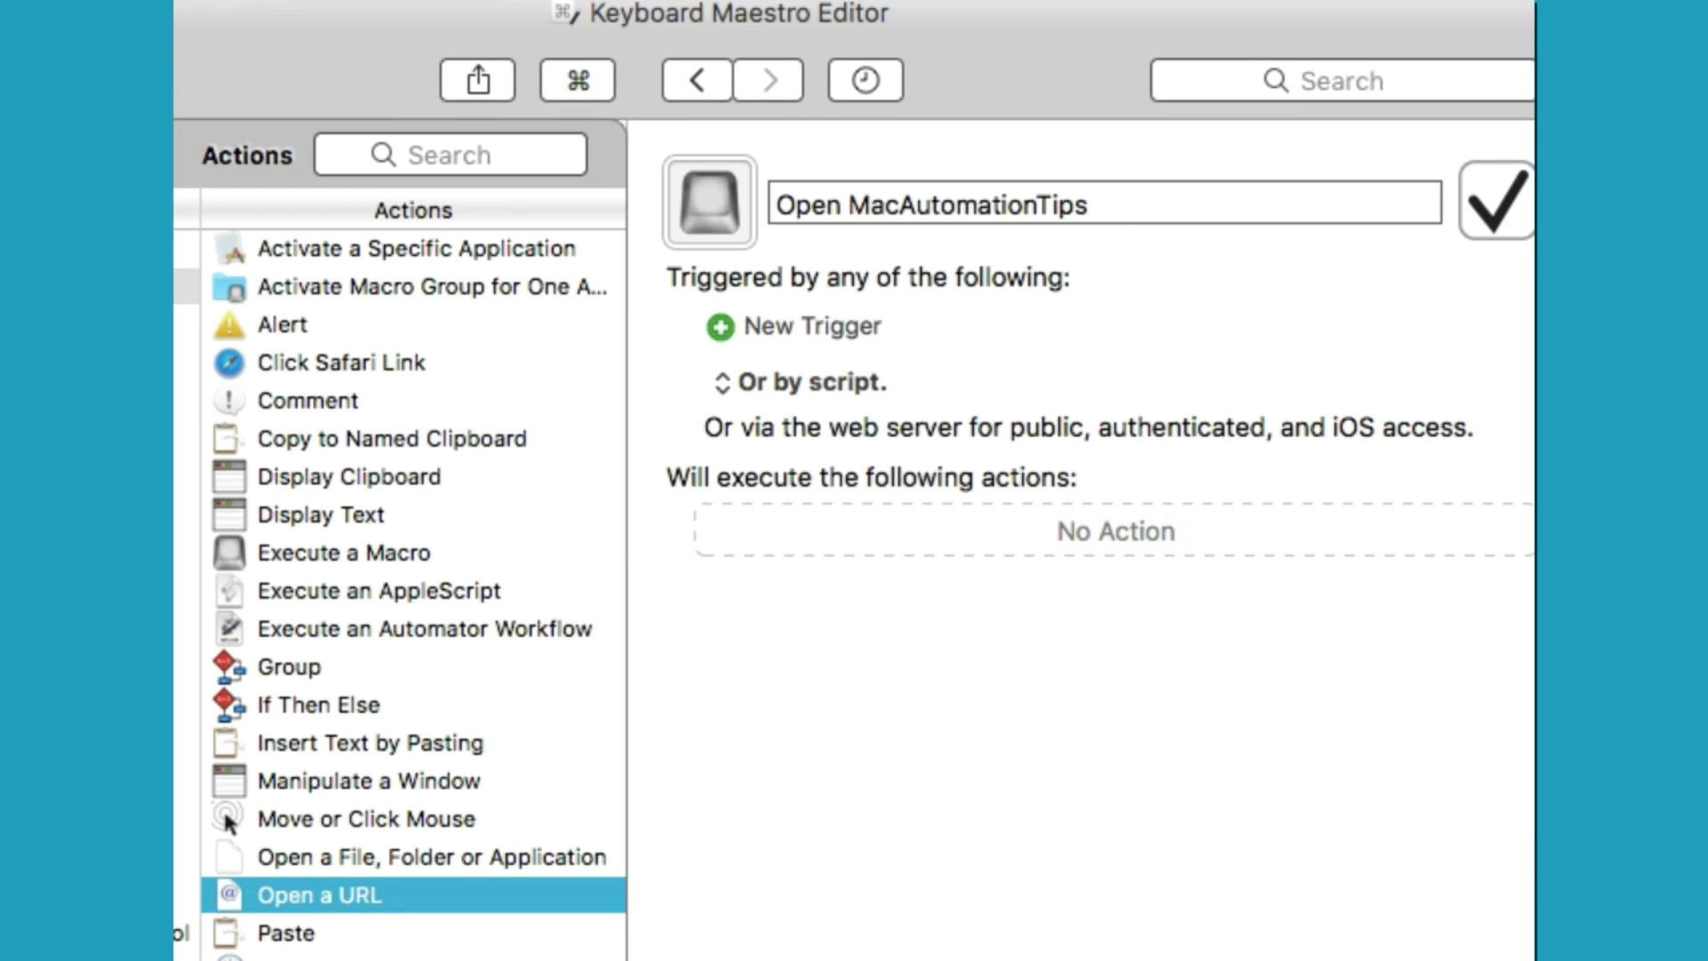
{"action": "key", "text": "Return"}
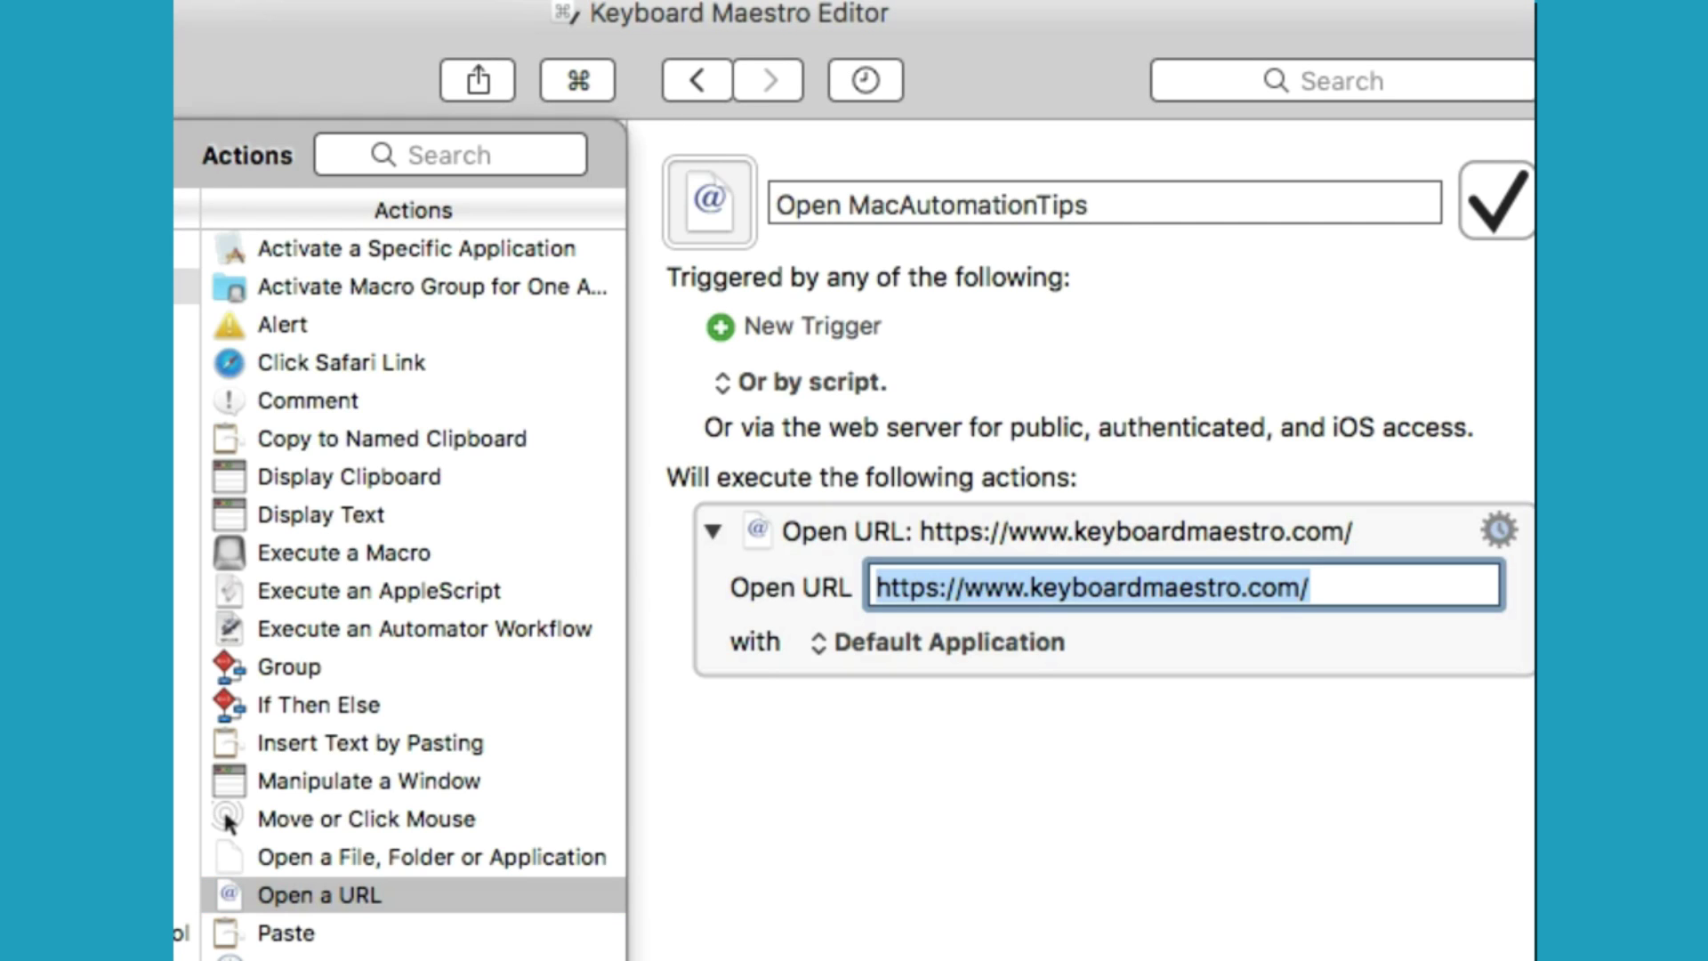
{"action": "type", "text": "http://www.macautomationtips.com"}
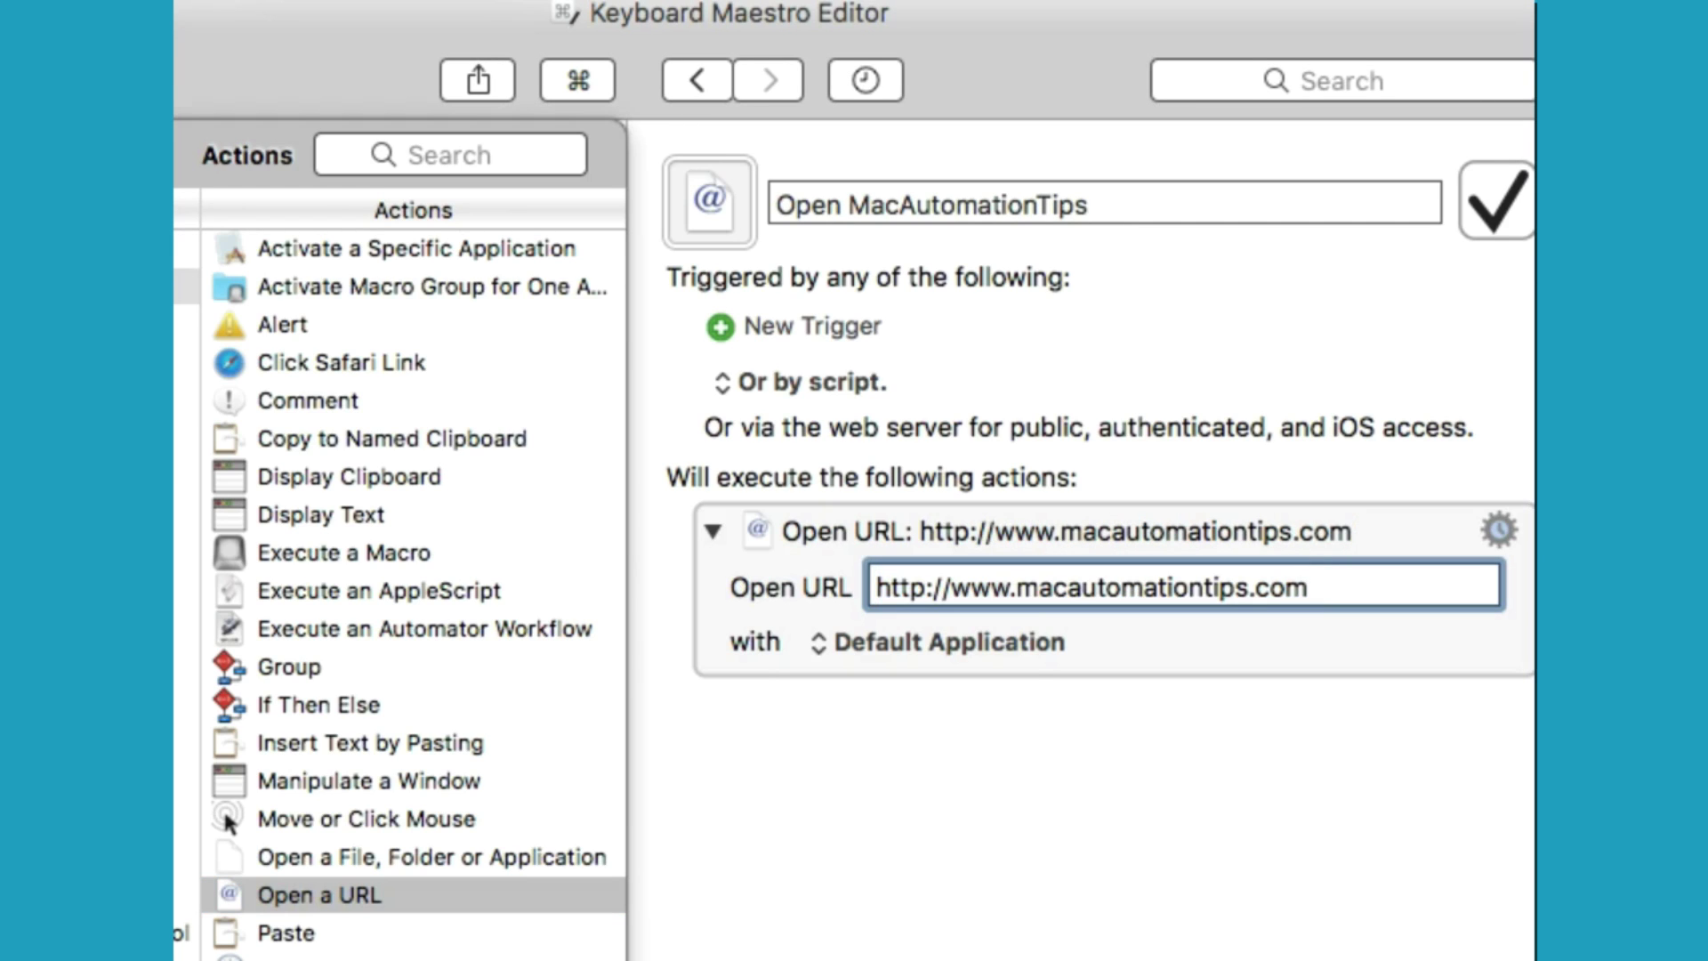
Add a Time Trigger to the "Open MacAutomationTips" macro and limit it to Monday, Wednesday and Friday
{"action": "left_click", "coordinate": [720, 326]}
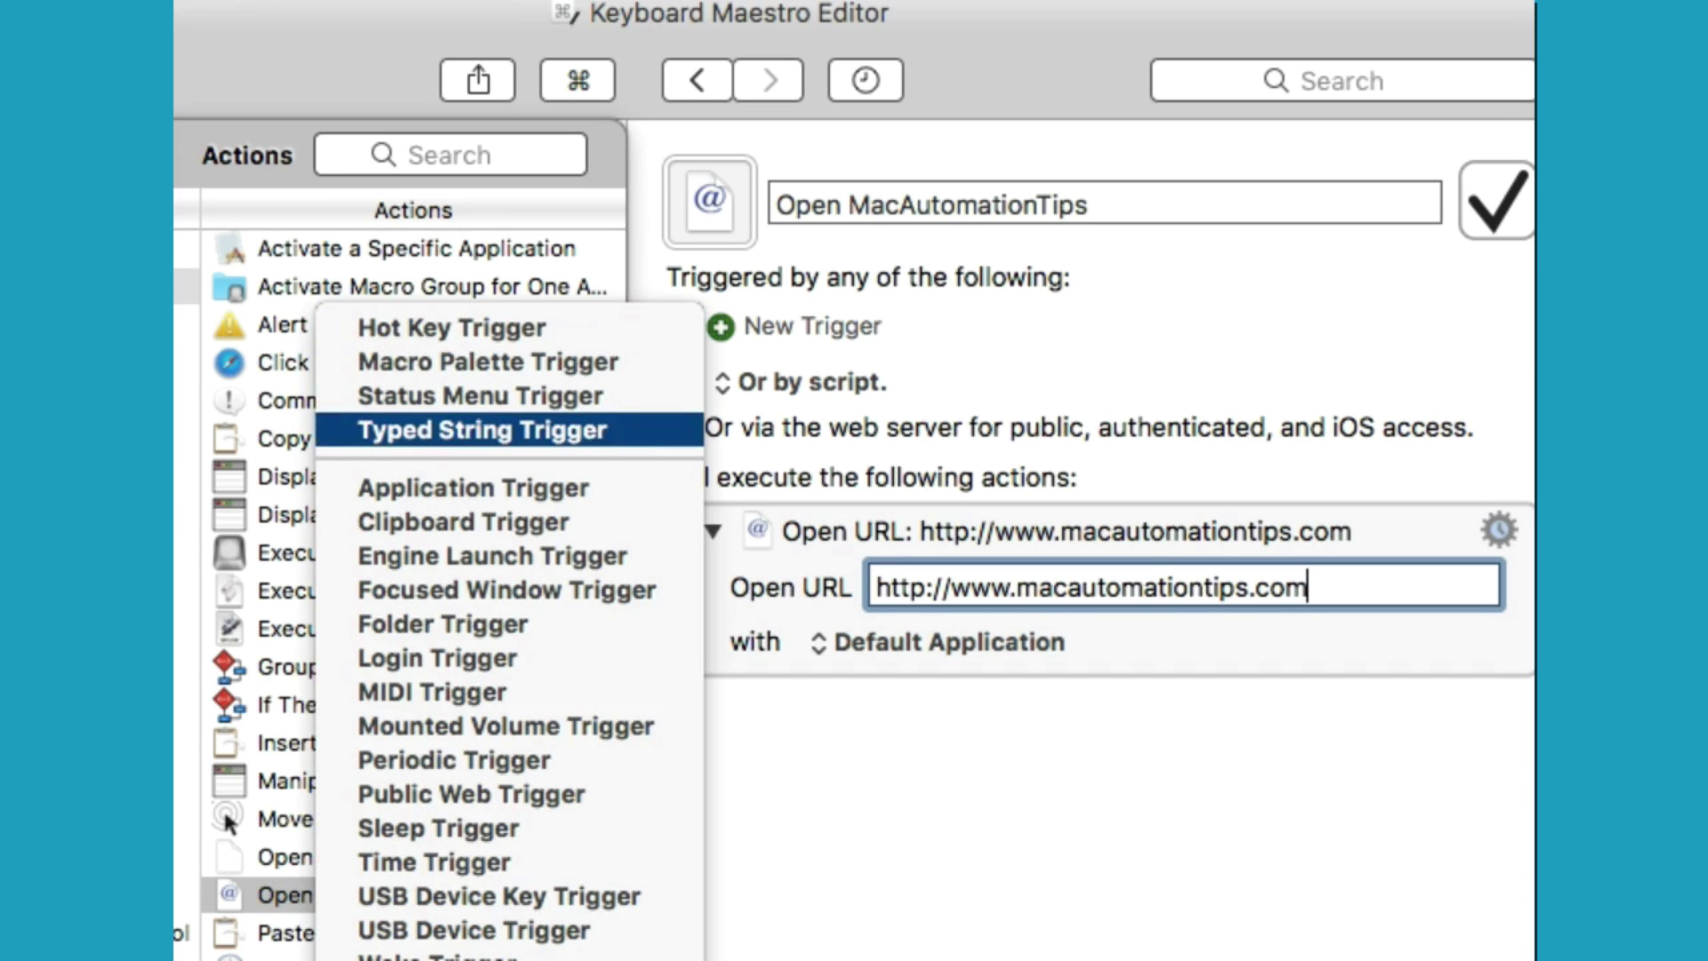
{"action": "key", "text": "Return"}
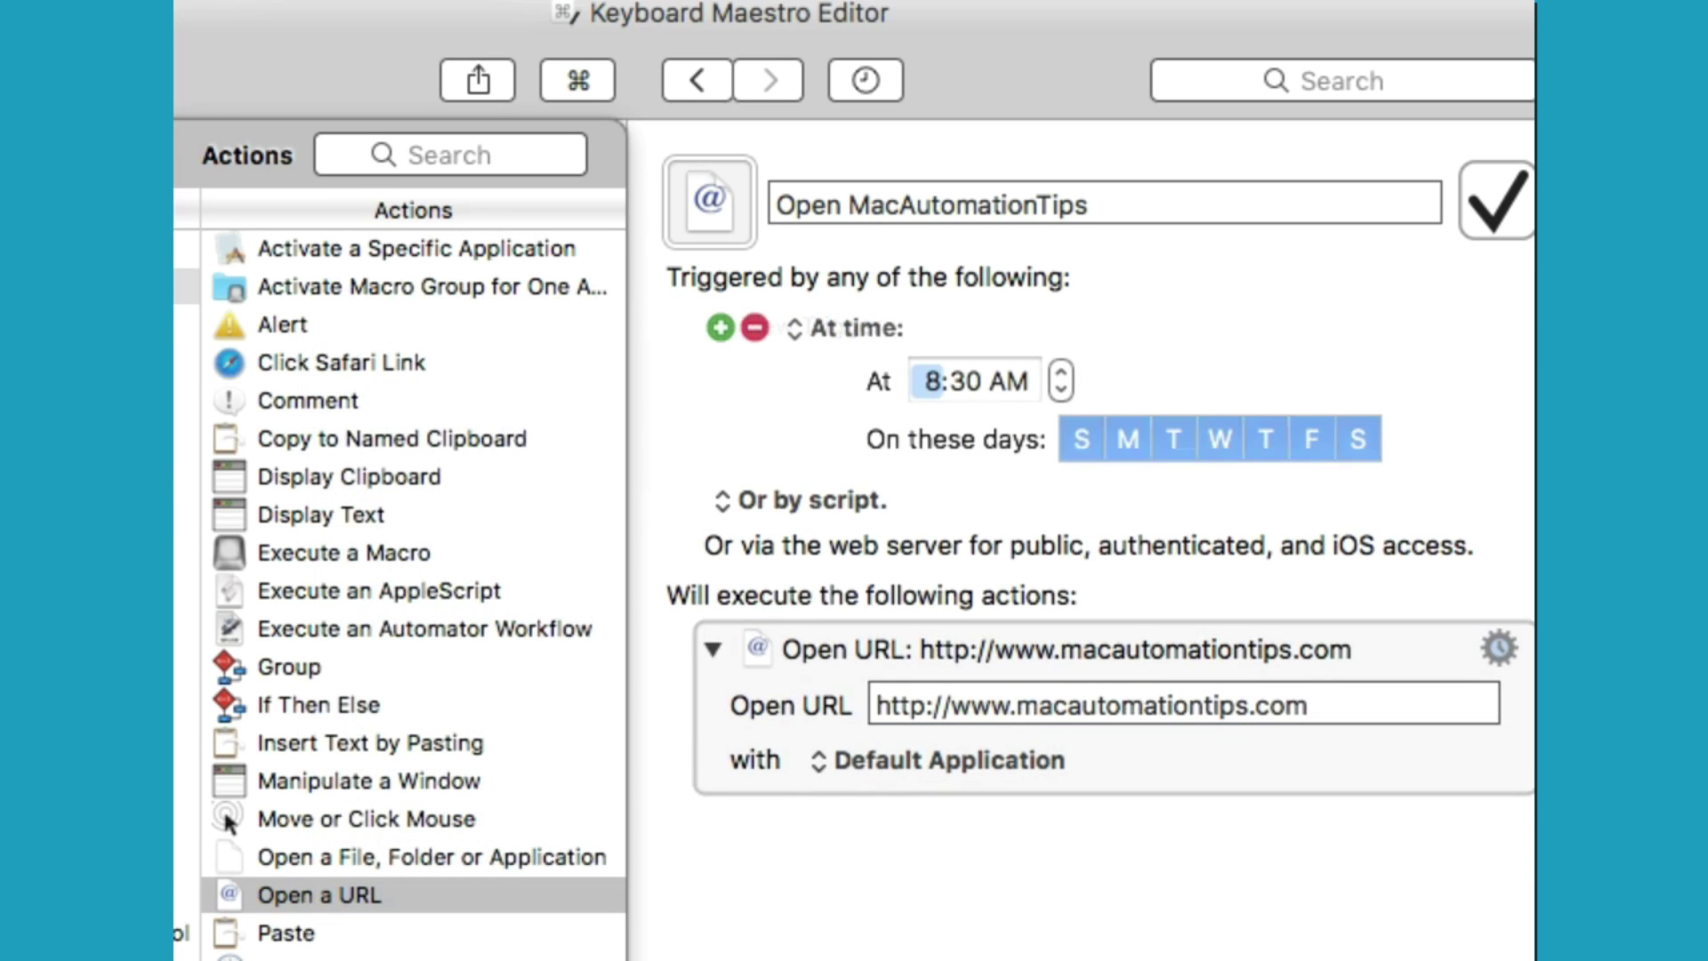
{"action": "left_click", "coordinate": [1174, 438]}
{"action": "left_click", "coordinate": [1265, 438]}
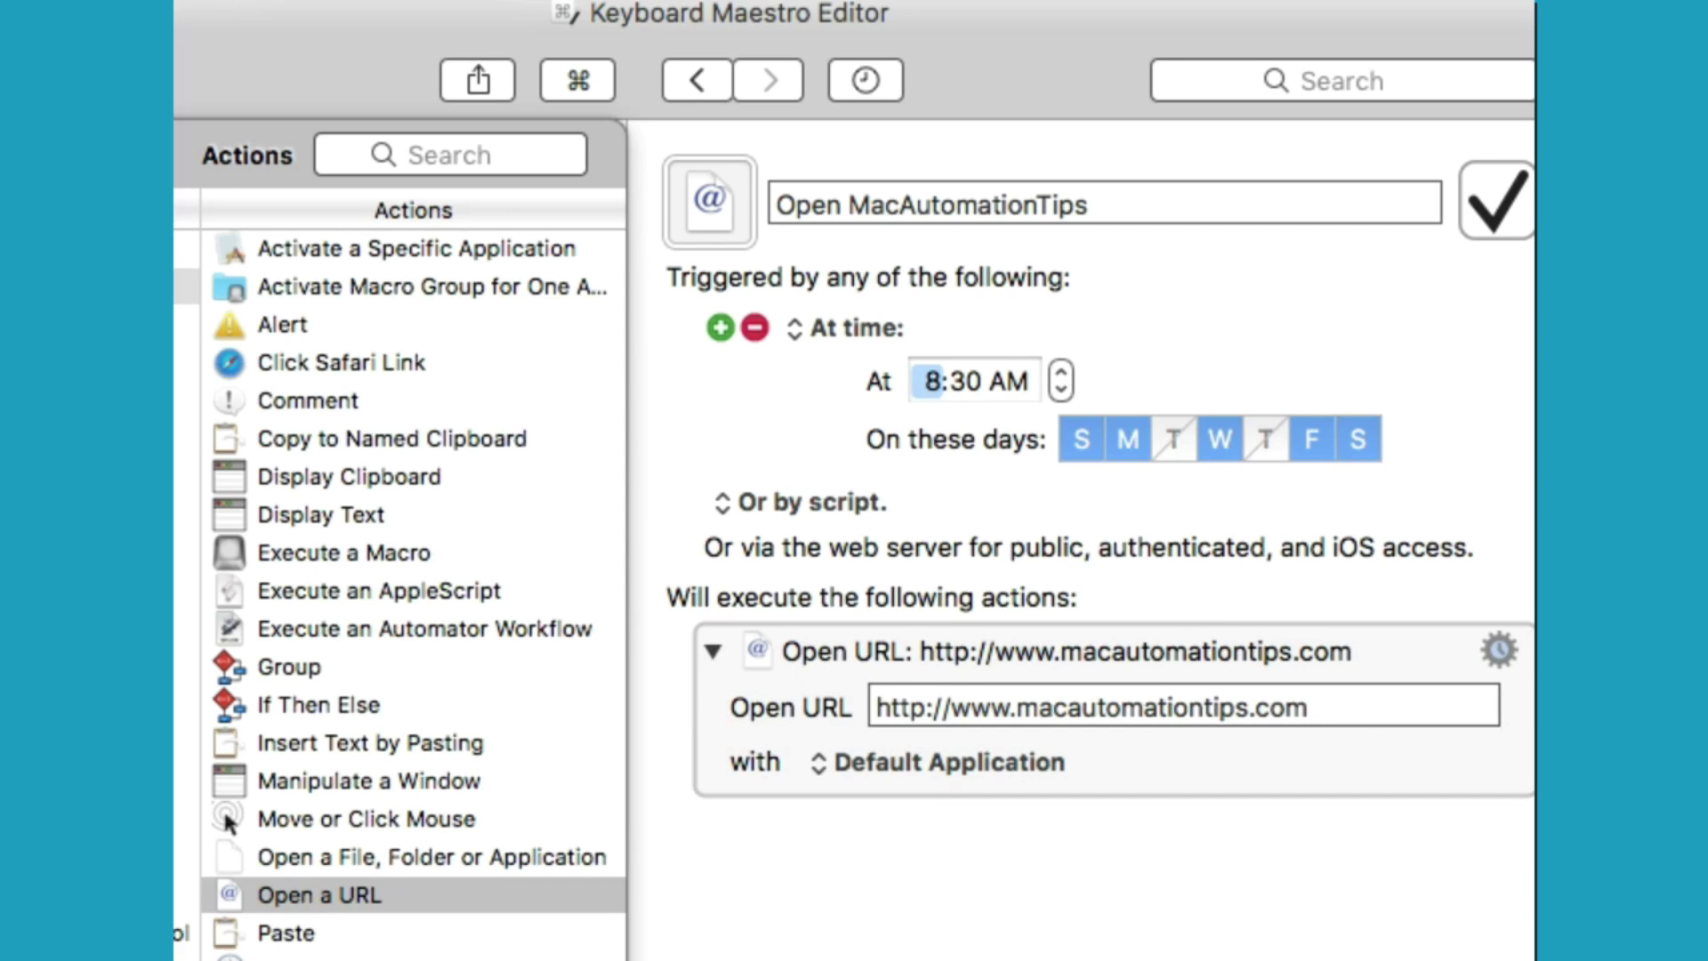
{"action": "left_click", "coordinate": [1358, 439]}
{"action": "left_click", "coordinate": [1081, 439]}
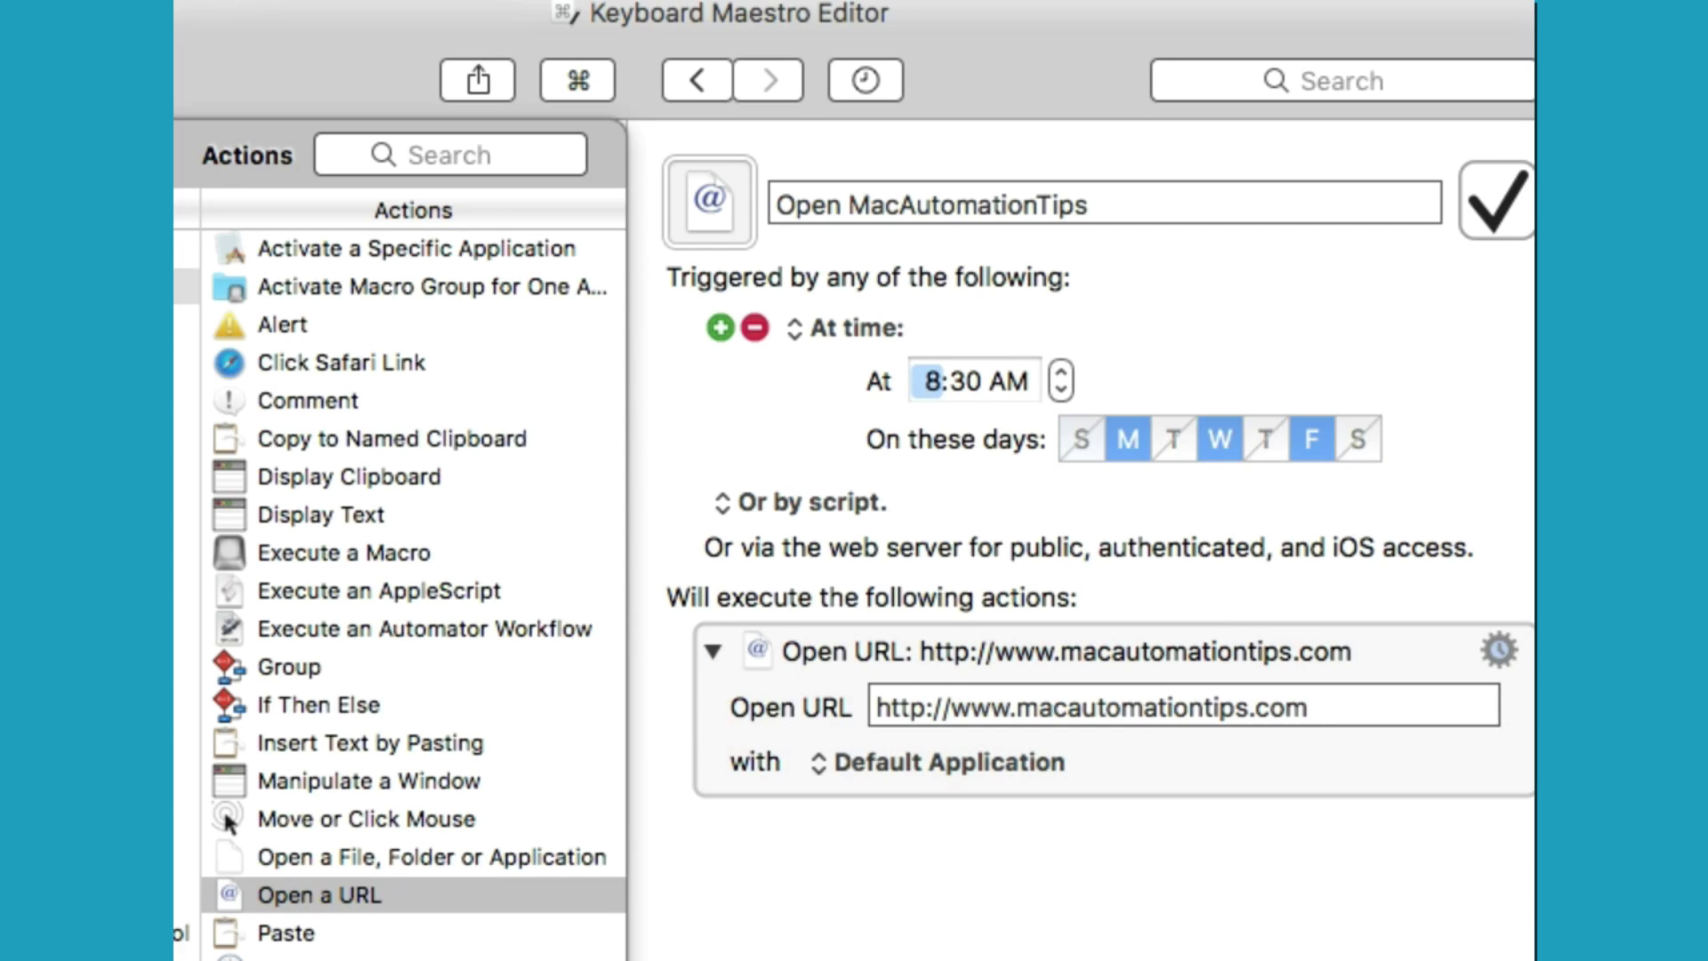
Set the macro's trigger time to 11:30 AM and close the list of available actions
{"action": "key", "text": "Up"}
{"action": "key", "text": "Up"}
{"action": "key", "text": "Up"}
{"action": "key", "text": "Escape"}
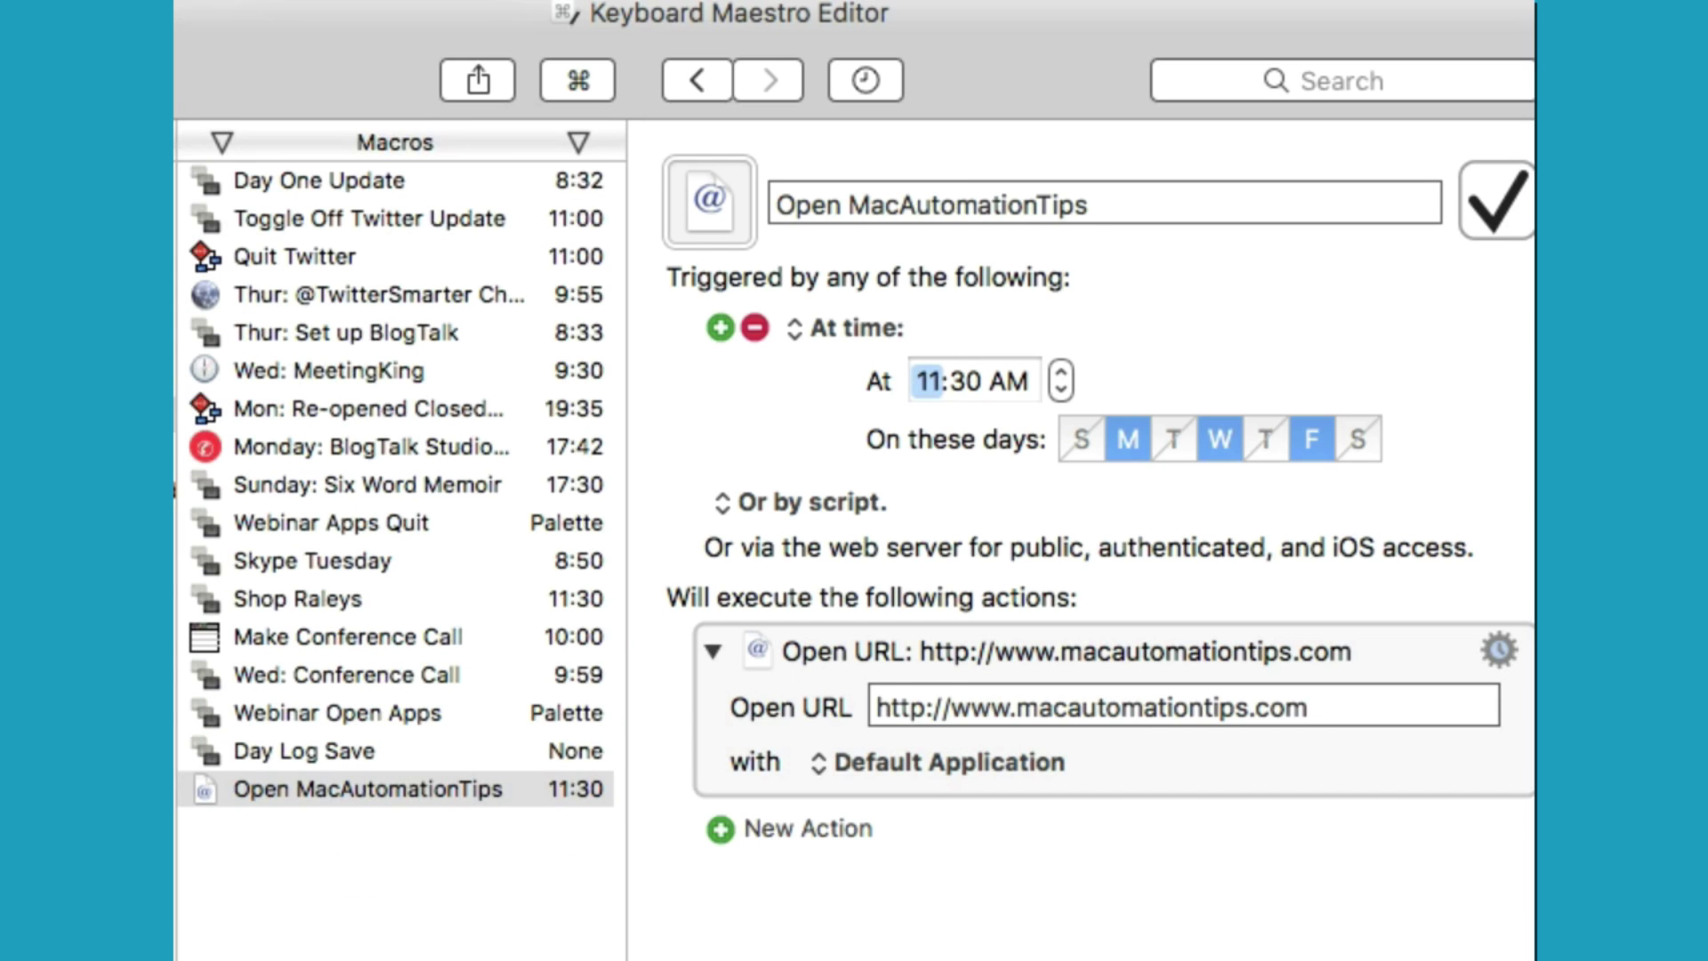
Show the All Macros group and look through its macros and their triggers
{"action": "key", "text": "Tab"}
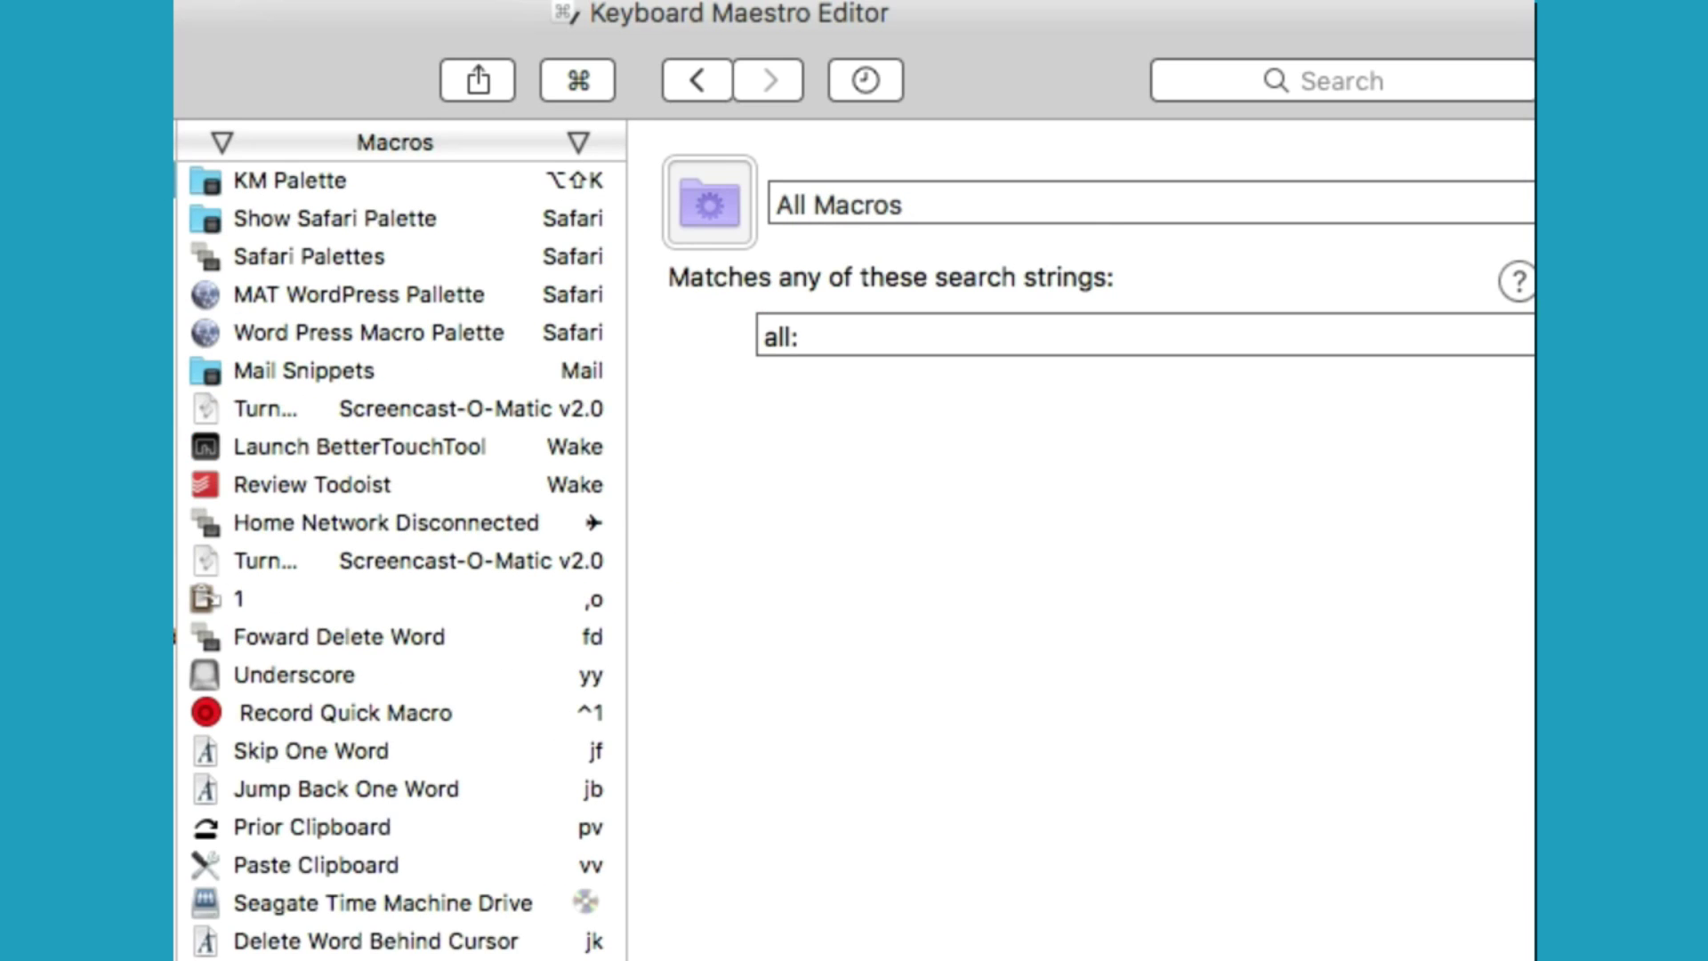
{"action": "scroll", "coordinate": [400, 560], "scroll_direction": "down", "scroll_amount": 10}
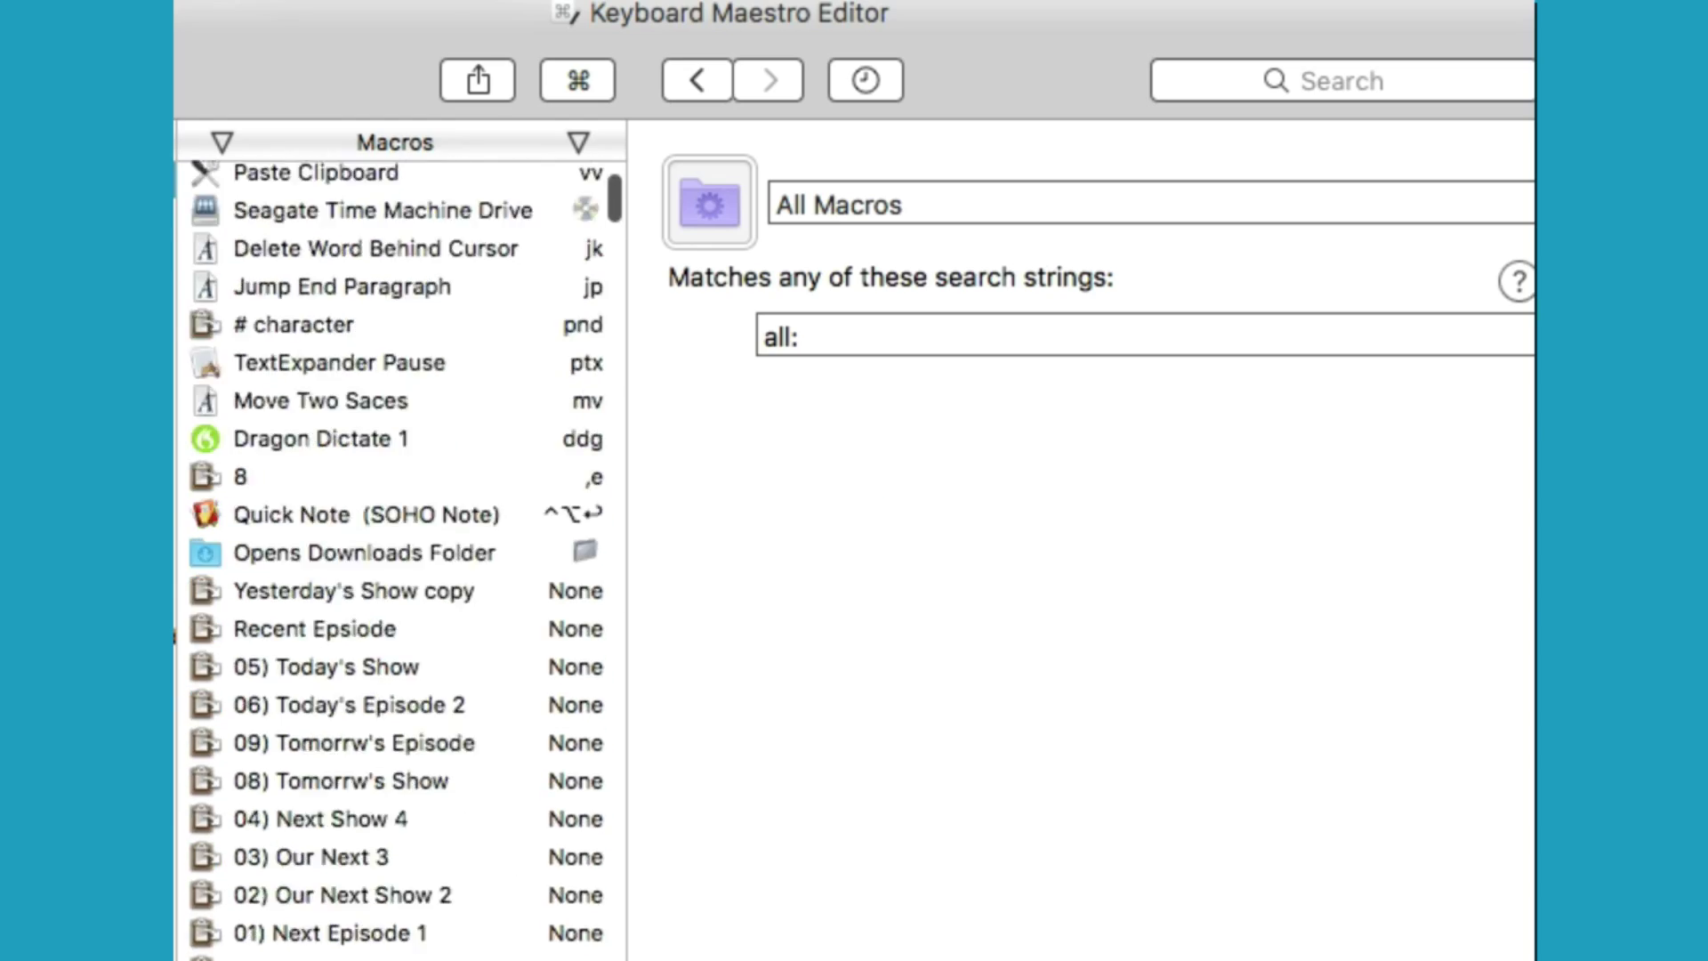
{"action": "scroll", "coordinate": [400, 561], "scroll_direction": "down", "scroll_amount": 15}
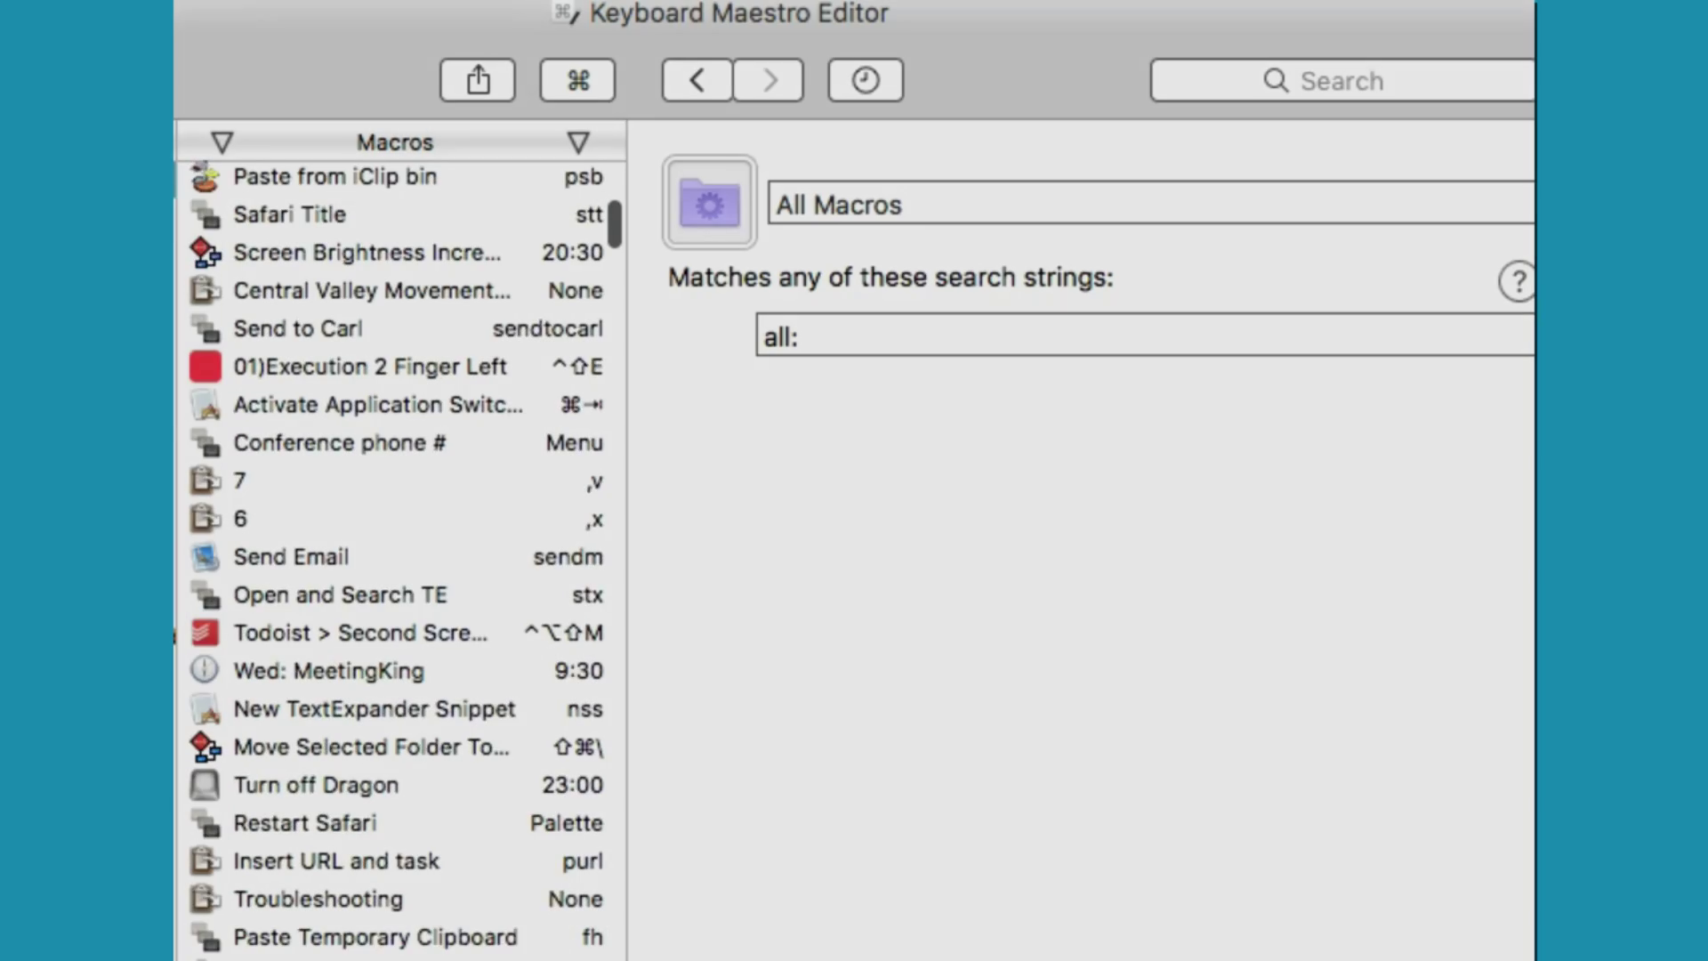